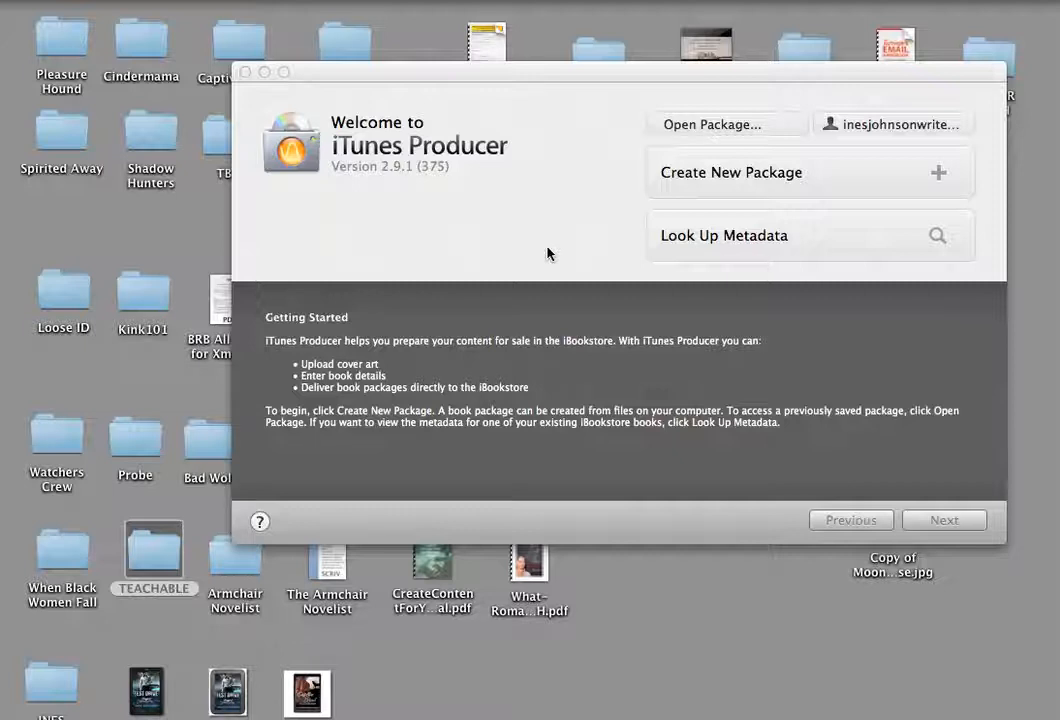
# - Create a new book package and move its window so the whole form is in view
pyautogui.click(748, 176)
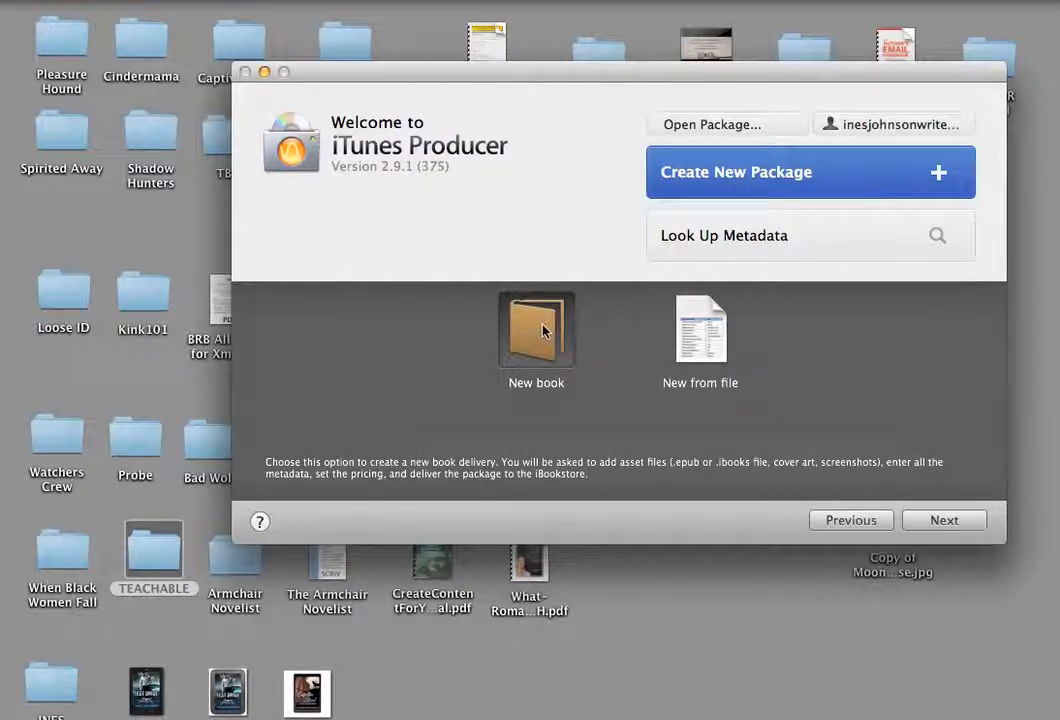
pyautogui.click(953, 526)
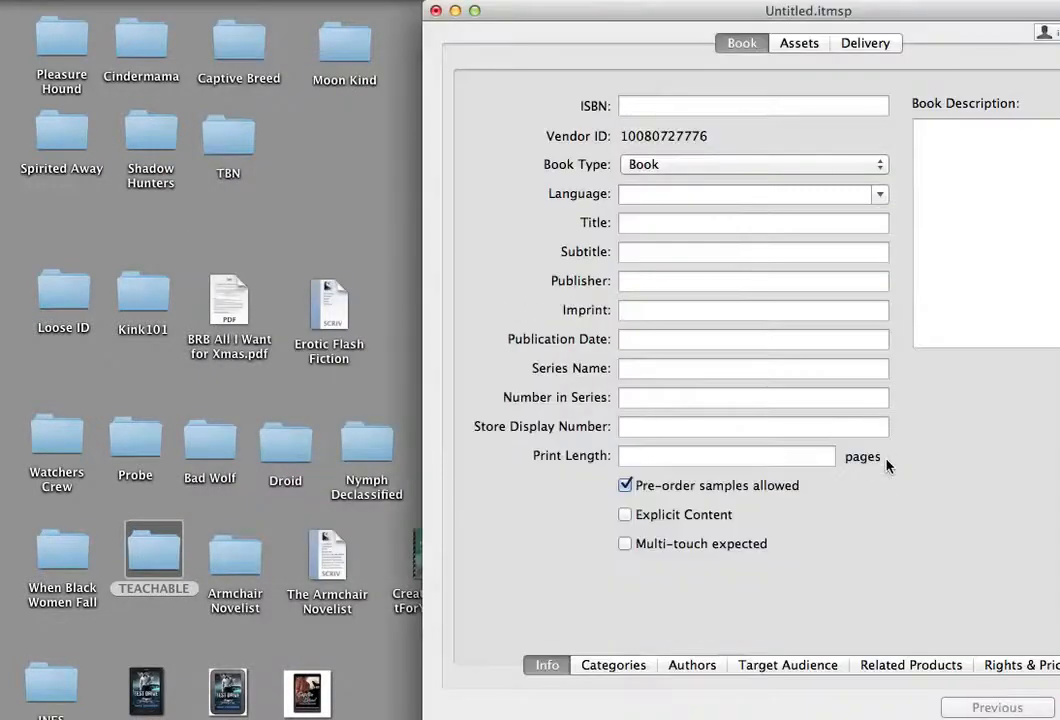
pyautogui.moveTo(925, 12); pyautogui.dragTo(521, 4)
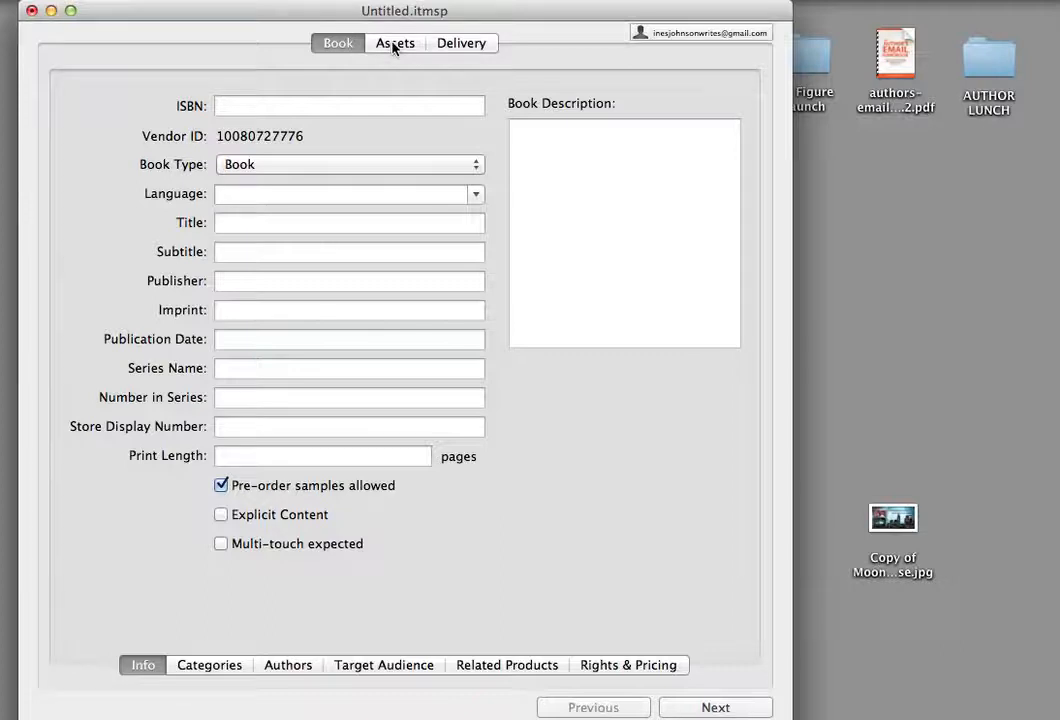
# - Look through the package's Assets and Delivery sections, and return to the Book section
pyautogui.click(394, 44)
pyautogui.click(446, 48)
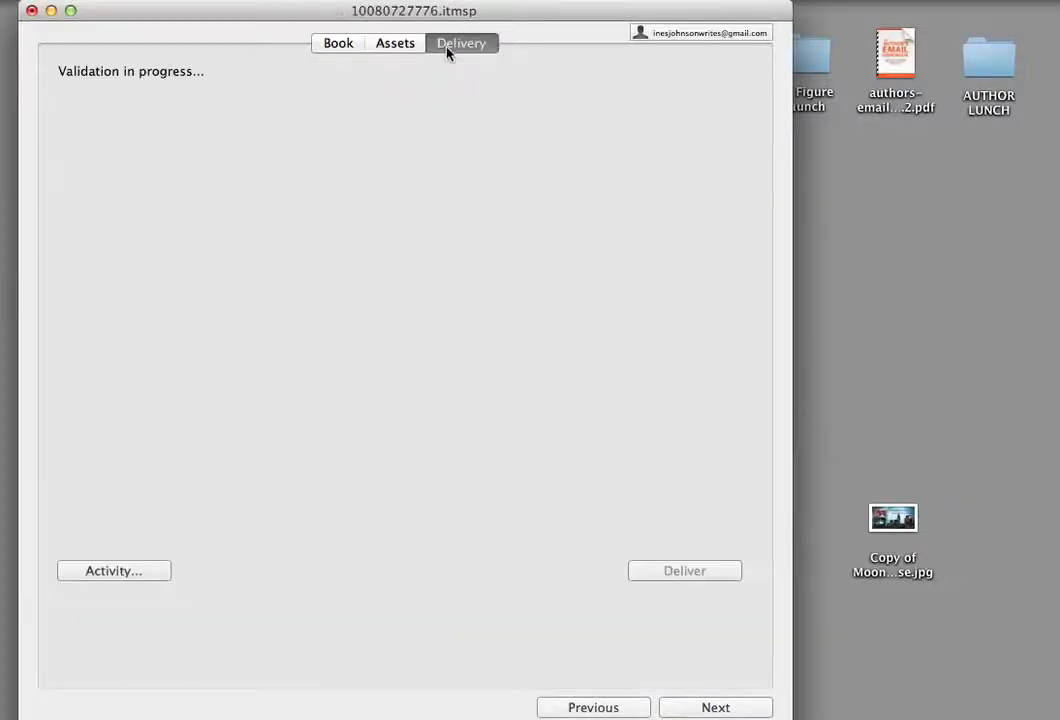
pyautogui.click(344, 45)
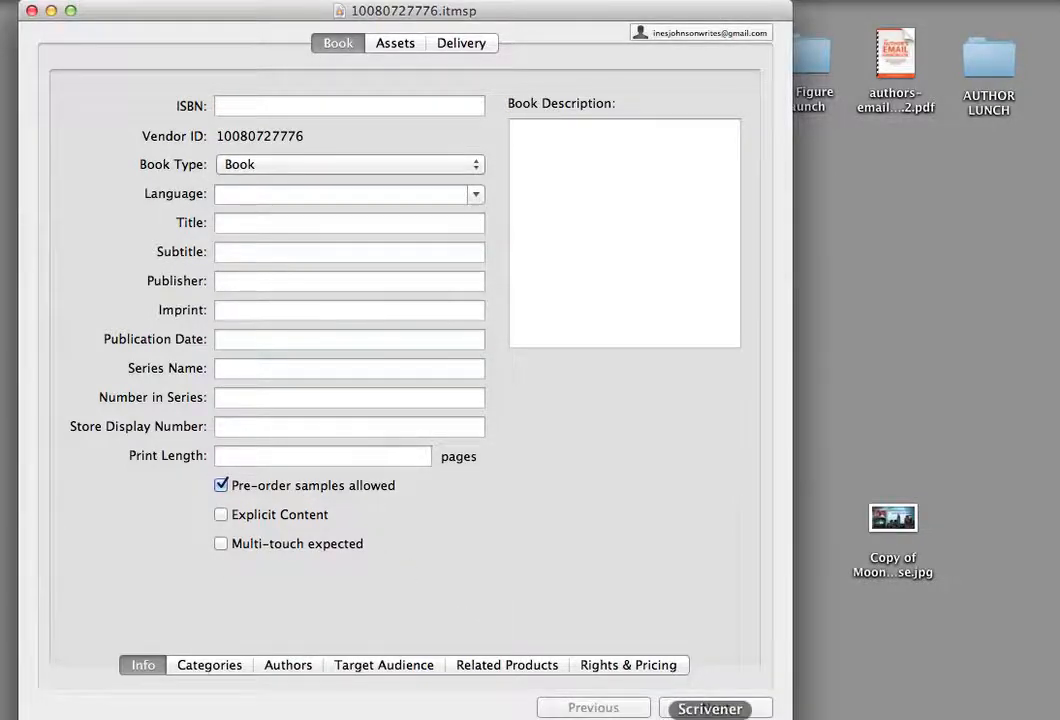
# - Copy the ebook ISBN from the Moonrise Metadata document in Scrivener and paste it as the package's ISBN in iTunes Producer
pyautogui.click(710, 715)
pyautogui.scroll(-10, 478, 316)
pyautogui.scroll(5, 478, 316)
pyautogui.moveTo(406, 154); pyautogui.dragTo(246, 154)
pyautogui.press('super+c')
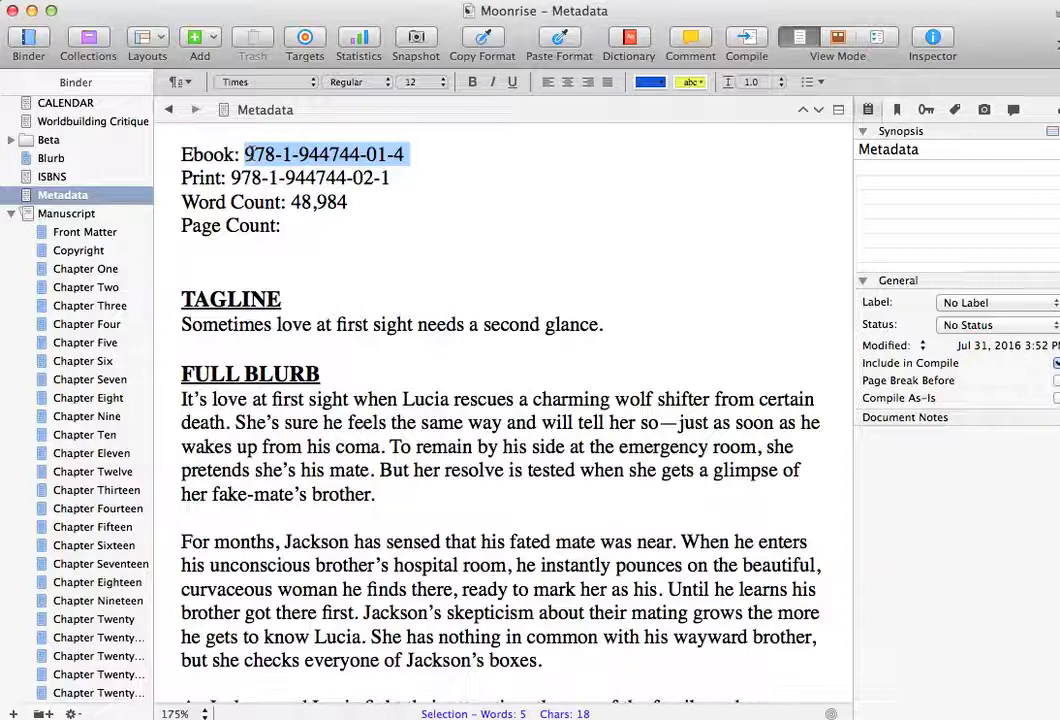
pyautogui.press('super+Tab')
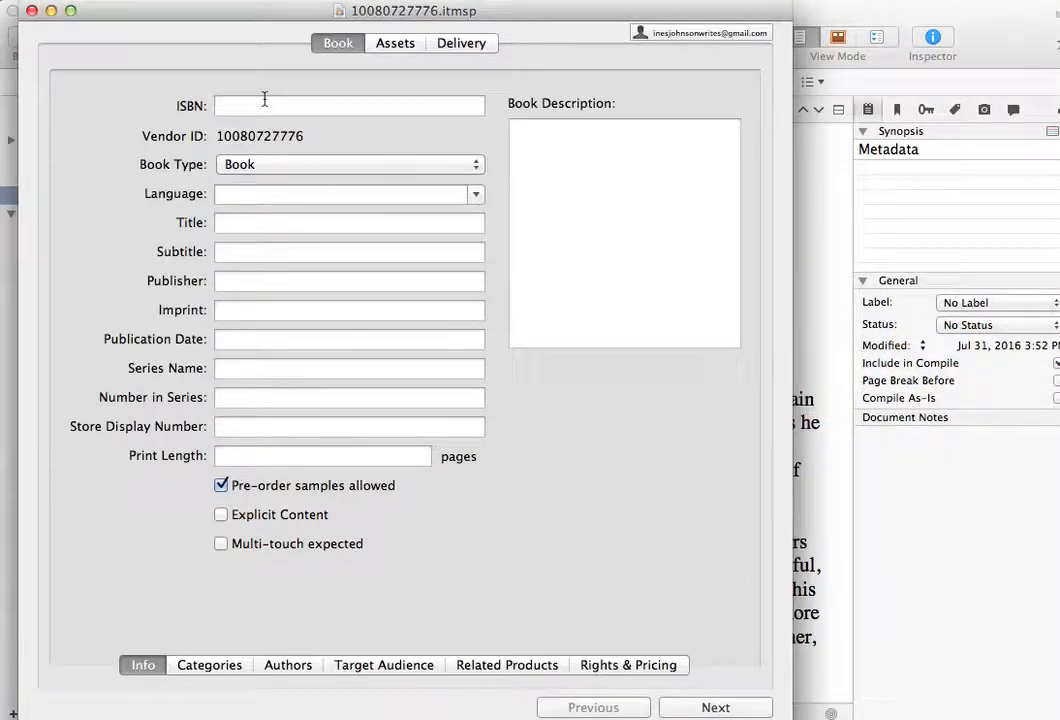
pyautogui.click(265, 99)
pyautogui.press('super+v')
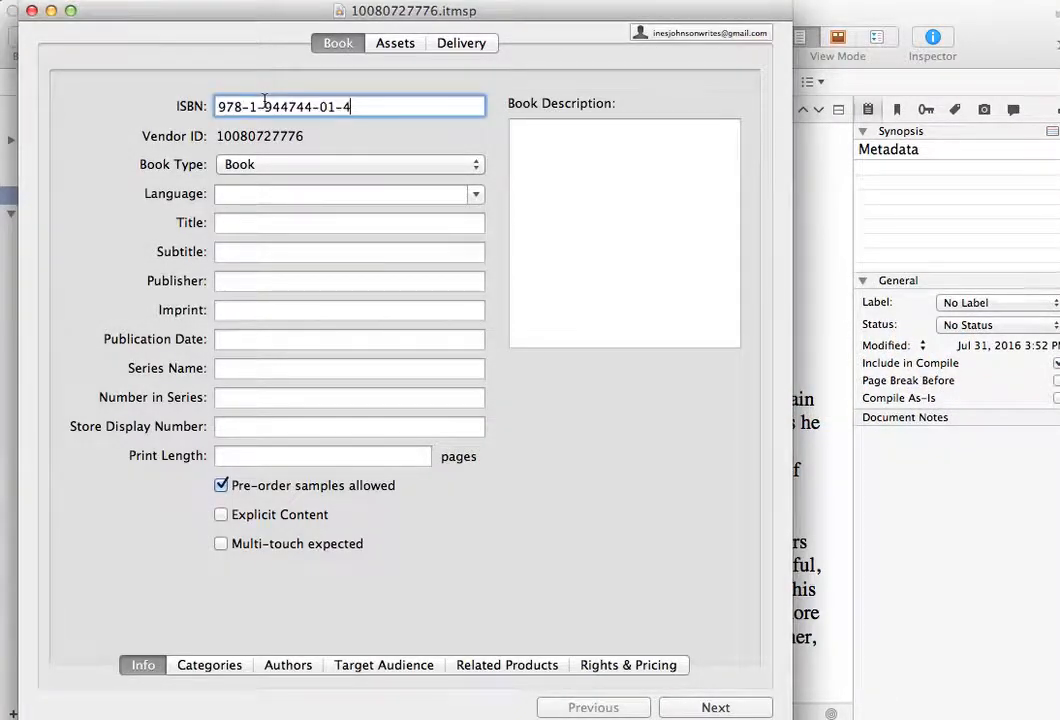
pyautogui.click(392, 198)
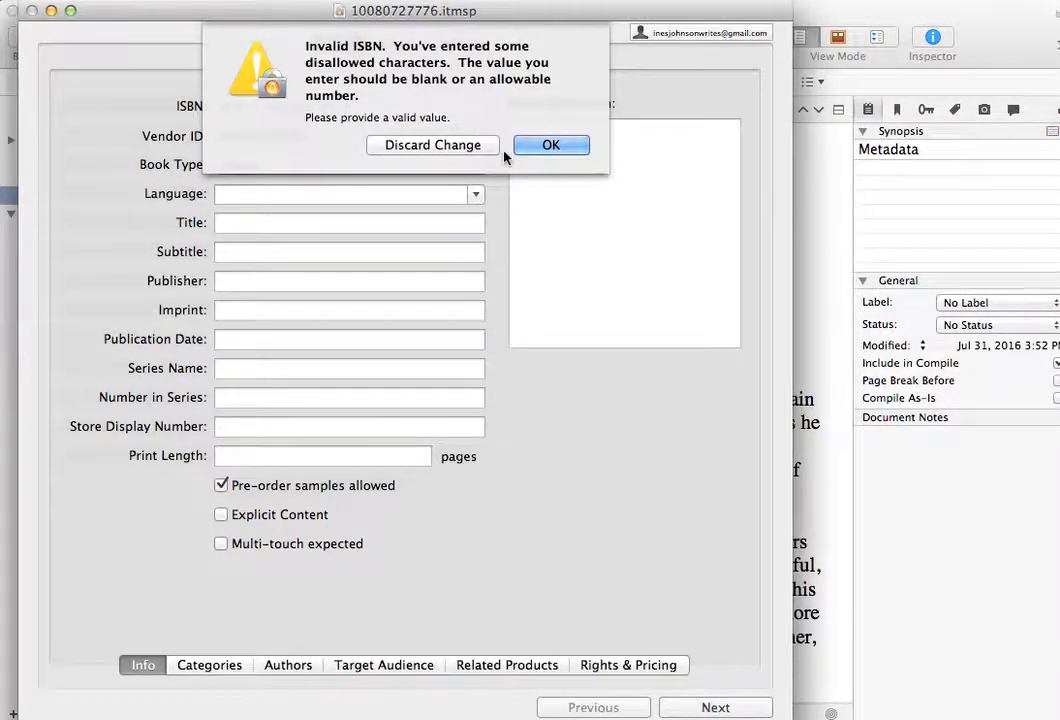
pyautogui.click(535, 145)
pyautogui.press('Left')
pyautogui.press('BackSpace')
pyautogui.press('Left')
pyautogui.press('Left')
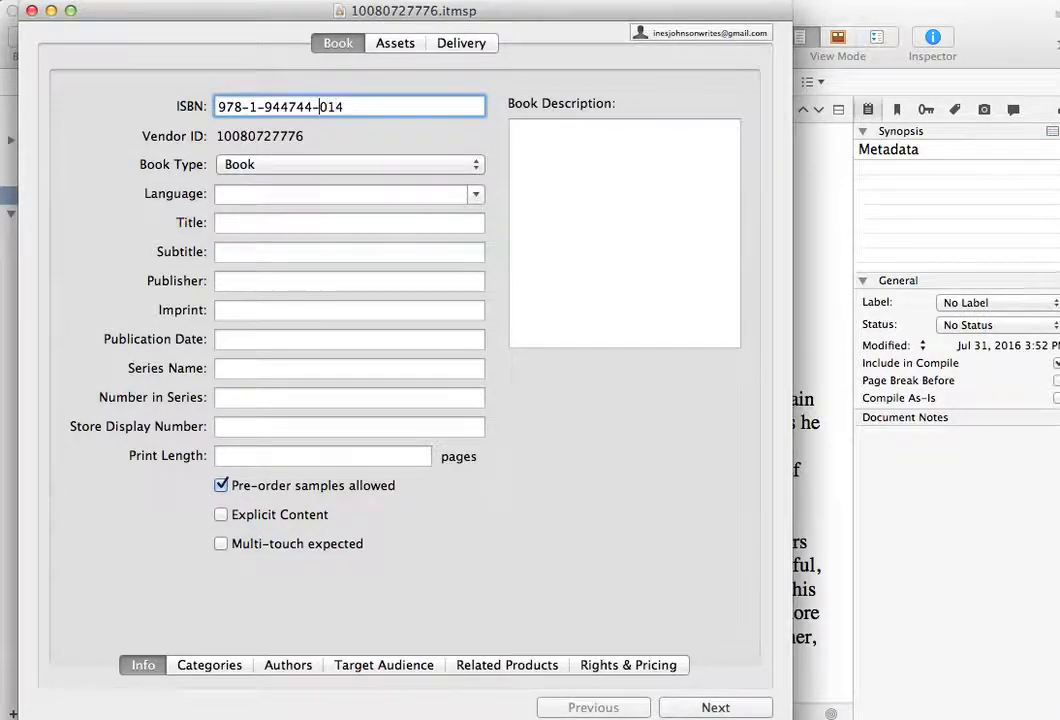
pyautogui.press('BackSpace')
pyautogui.press('Left')
pyautogui.press('Left')
pyautogui.press('Left')
pyautogui.press('Left')
pyautogui.press('Left')
pyautogui.press('Left')
pyautogui.press('BackSpace')
pyautogui.press('Left')
pyautogui.press('BackSpace')
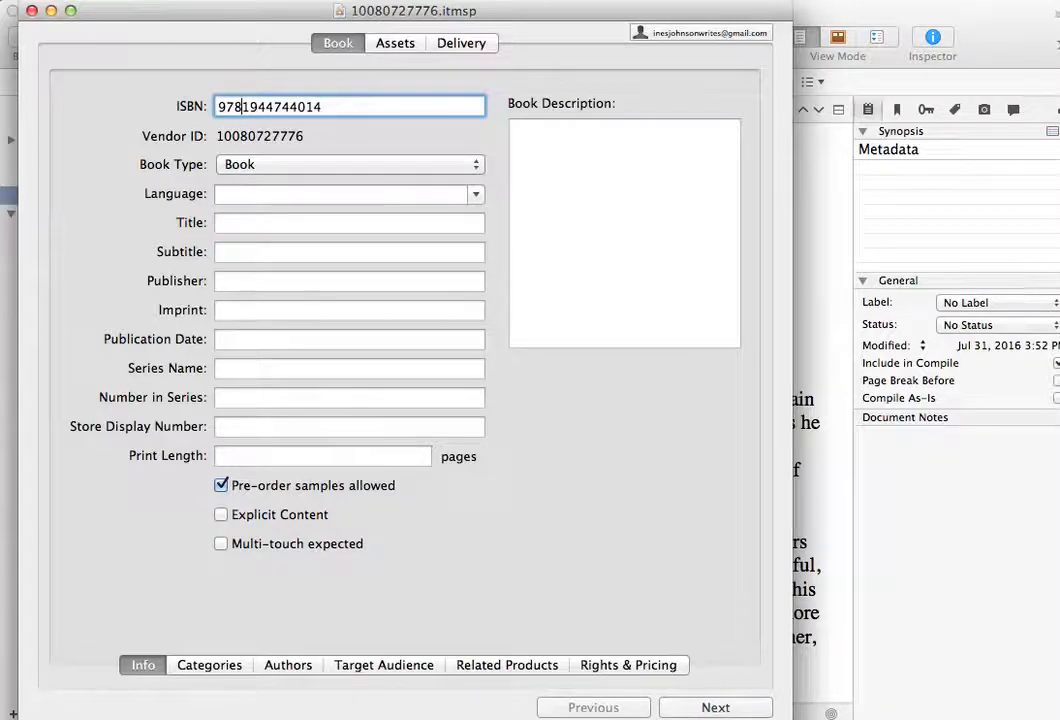
# - Check the book type options, keeping Book, and set the language to English
pyautogui.click(391, 194)
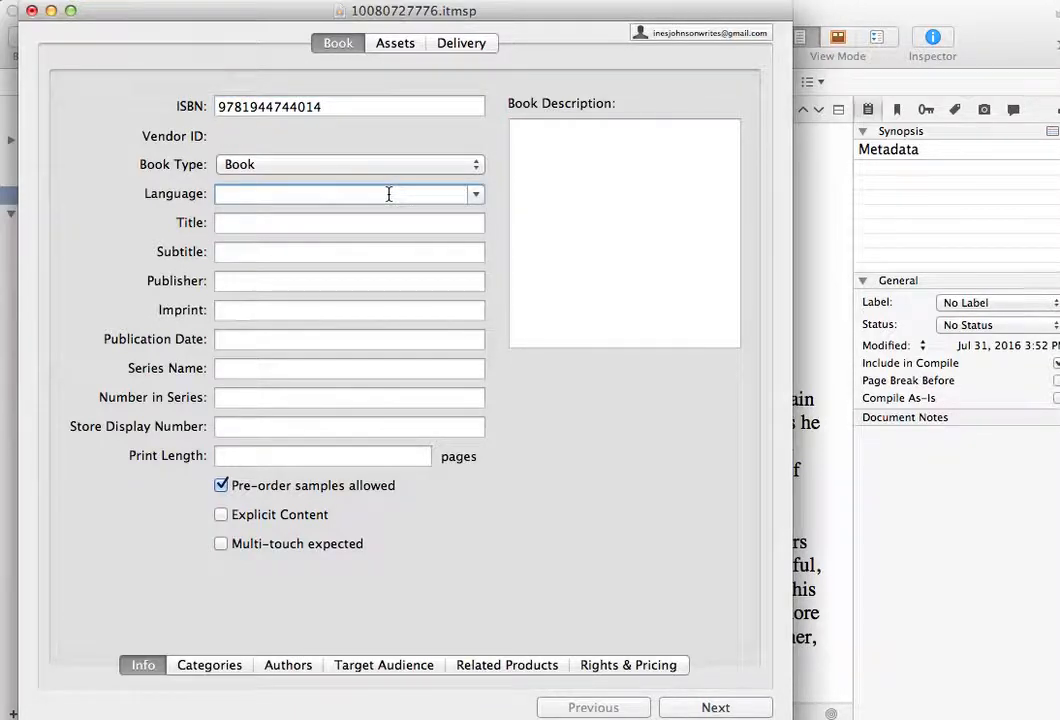
pyautogui.click(476, 168)
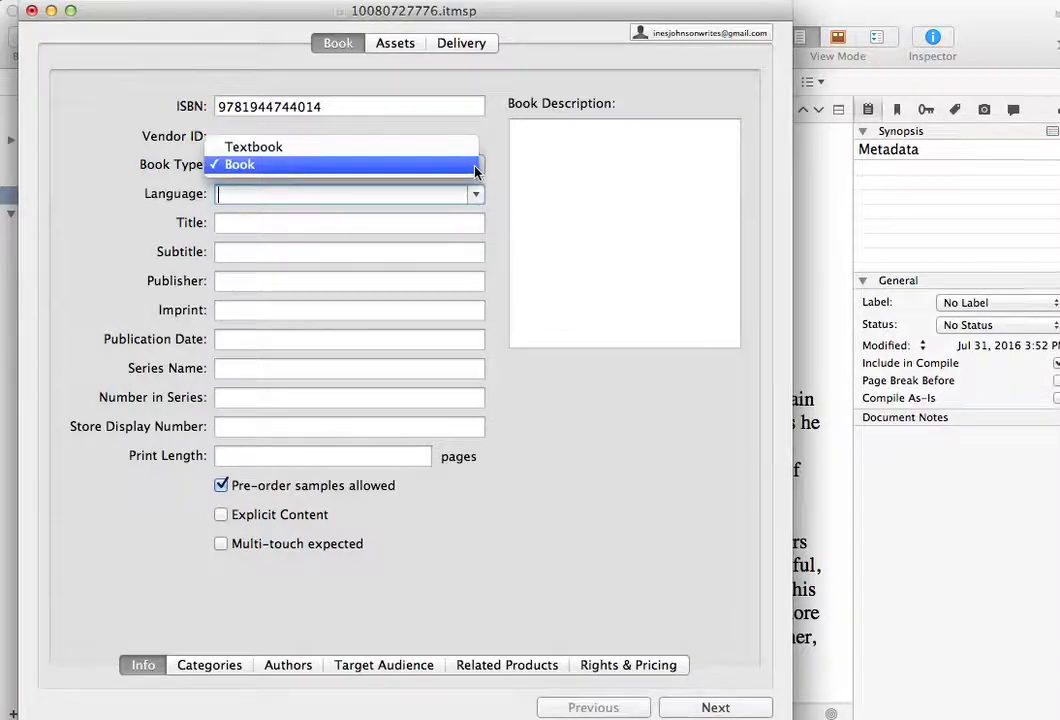
pyautogui.click(613, 479)
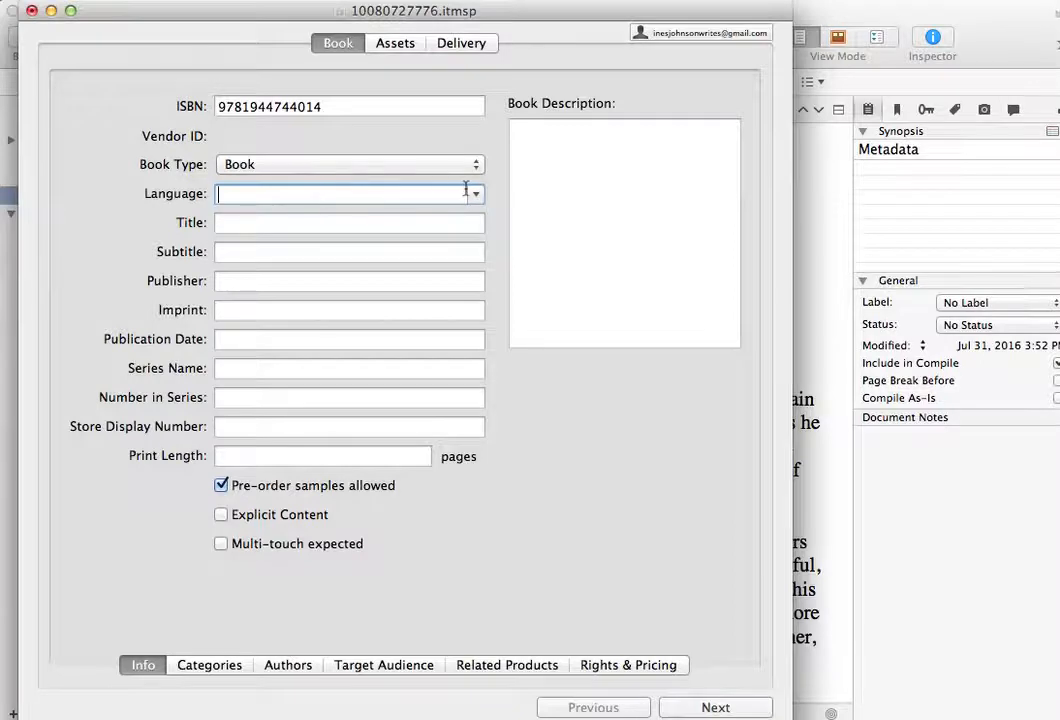
pyautogui.write('English')
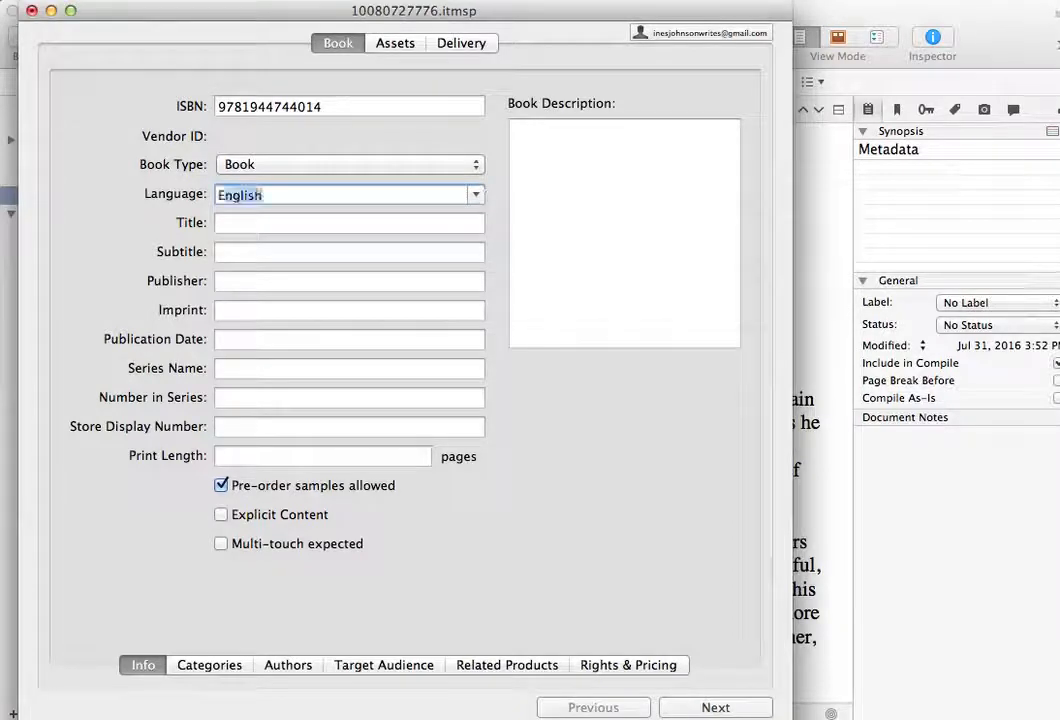
# - Enter Moonrise as the book's title
pyautogui.click(317, 222)
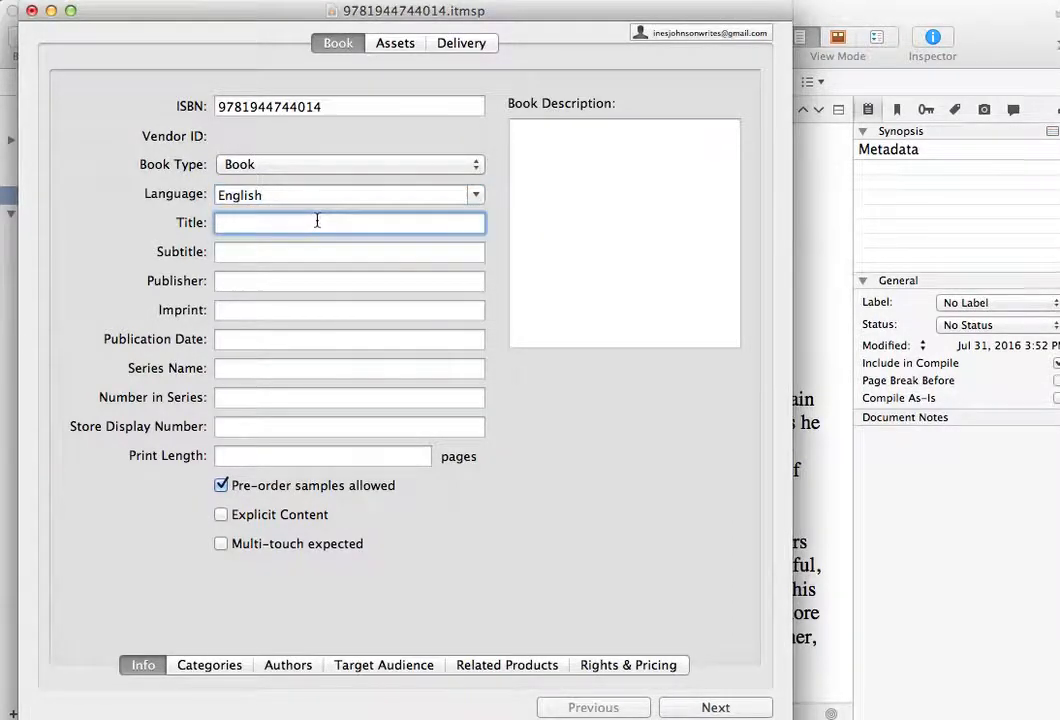
pyautogui.write('Moonrise')
pyautogui.press('Tab')
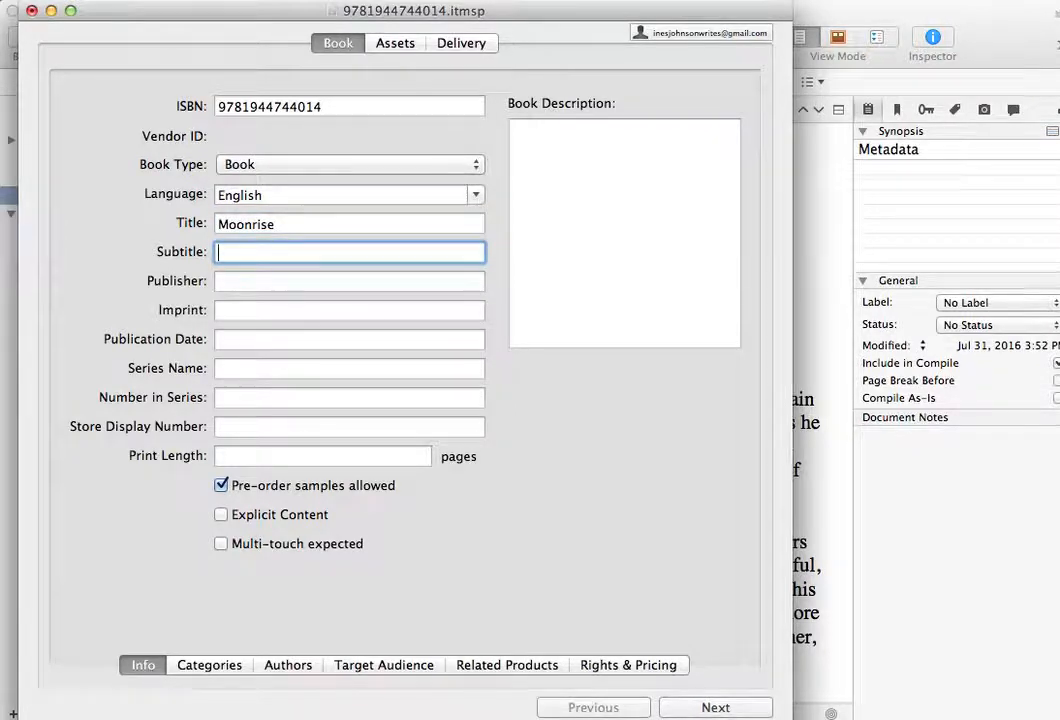
# - Leave the subtitle blank and enter Heartspell Media, LLC as the publisher
pyautogui.press('Tab')
pyautogui.write('He')
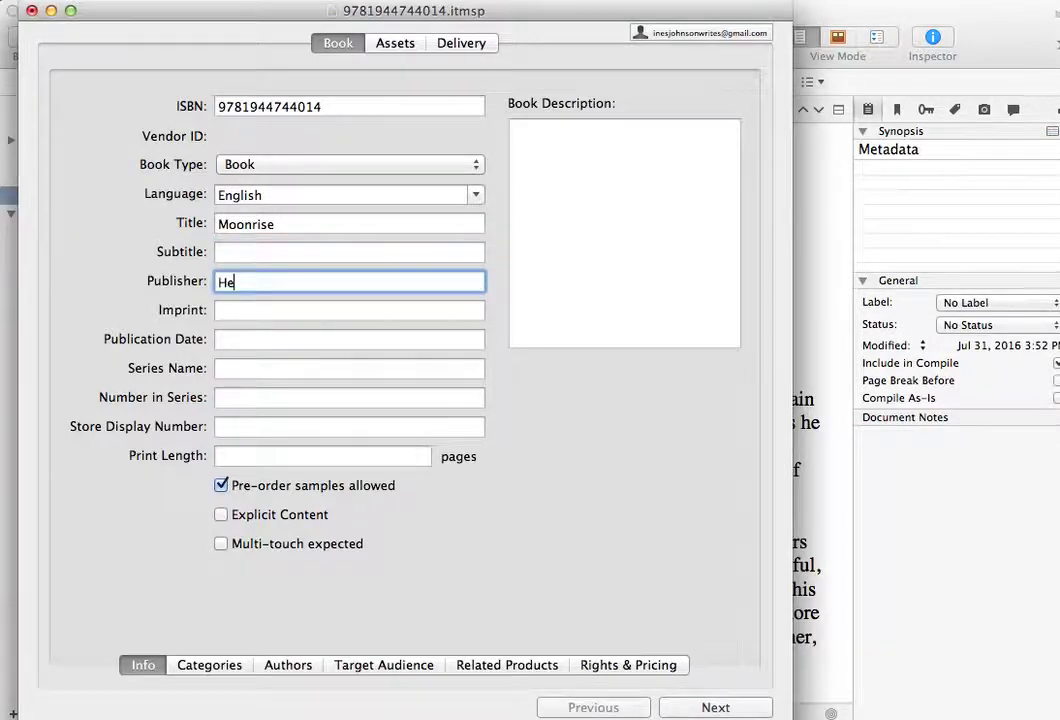
pyautogui.write('artspell Media, LLC')
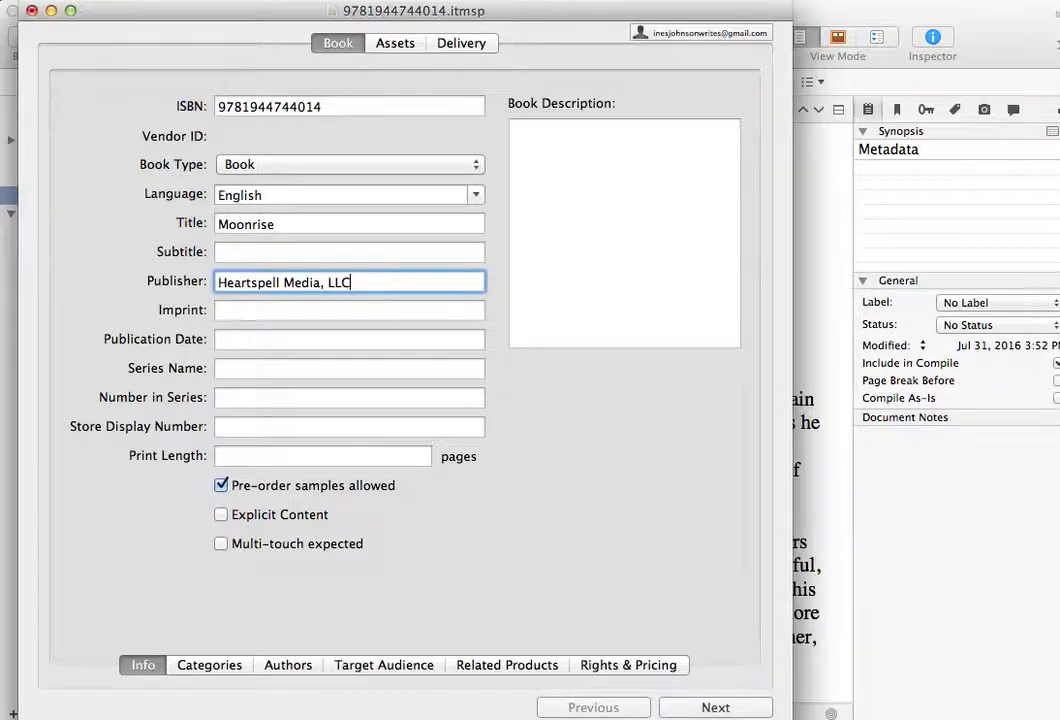
pyautogui.press('Tab')
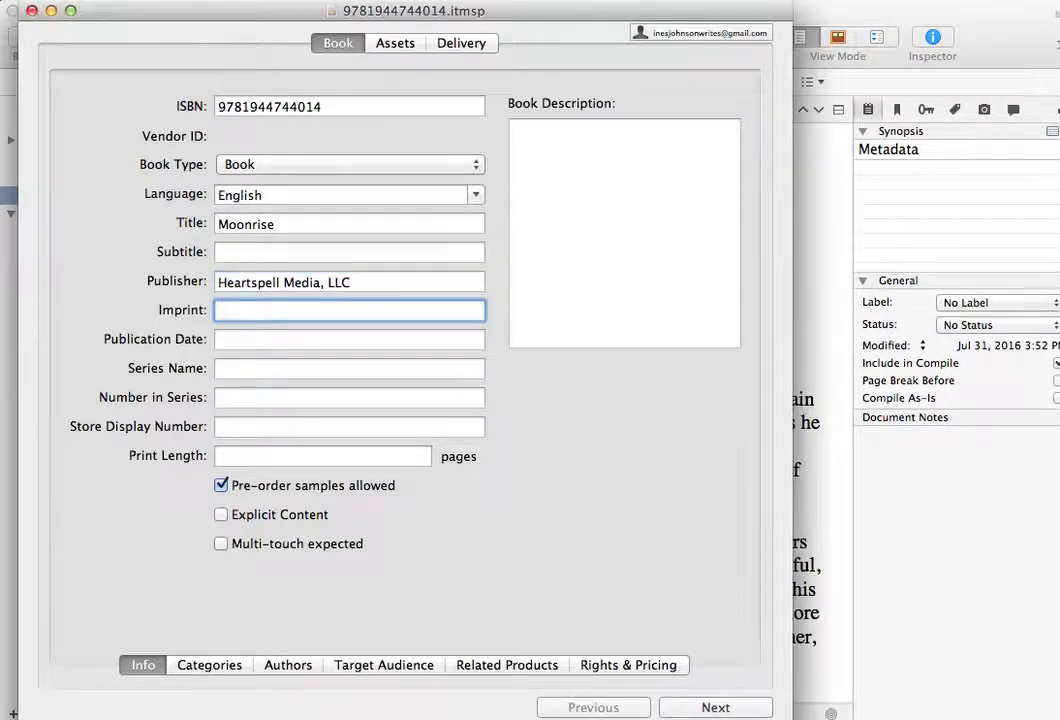
# - Leave the imprint blank and set the publication date to August 2 2016
pyautogui.click(305, 341)
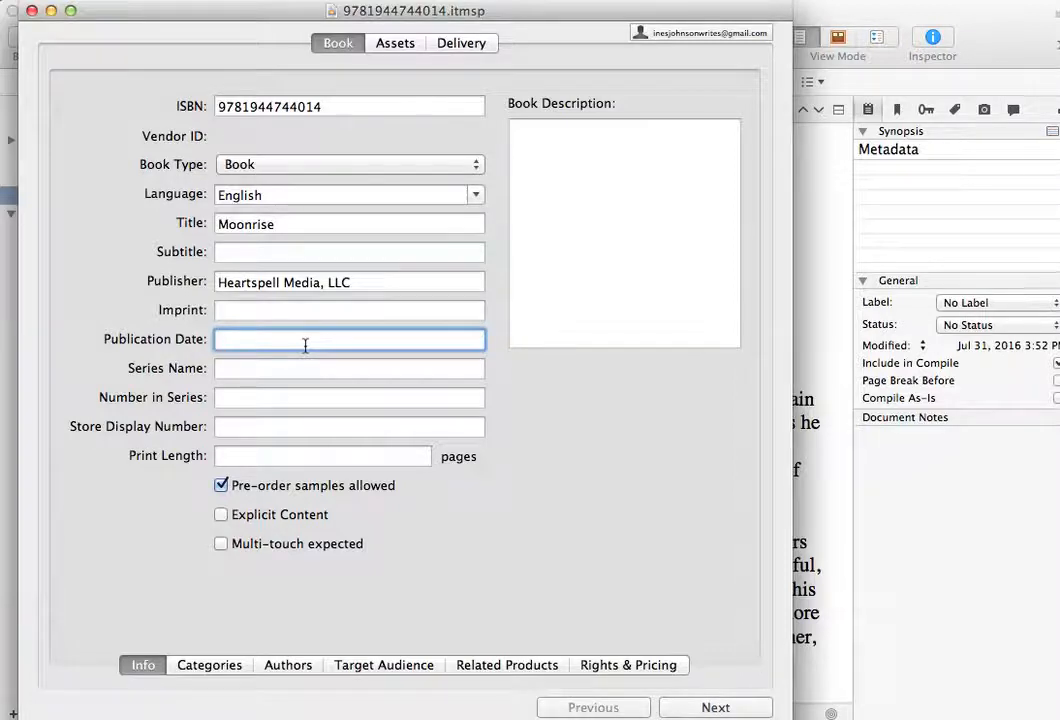
pyautogui.write('Augu')
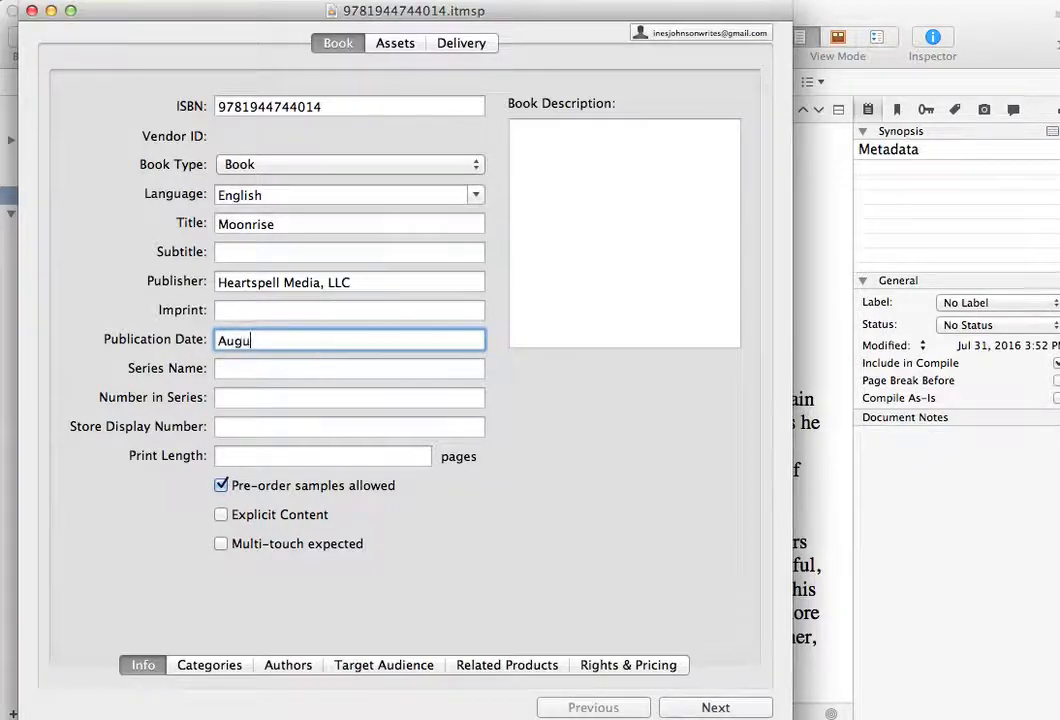
pyautogui.write('st 2 2016')
pyautogui.press('Tab')
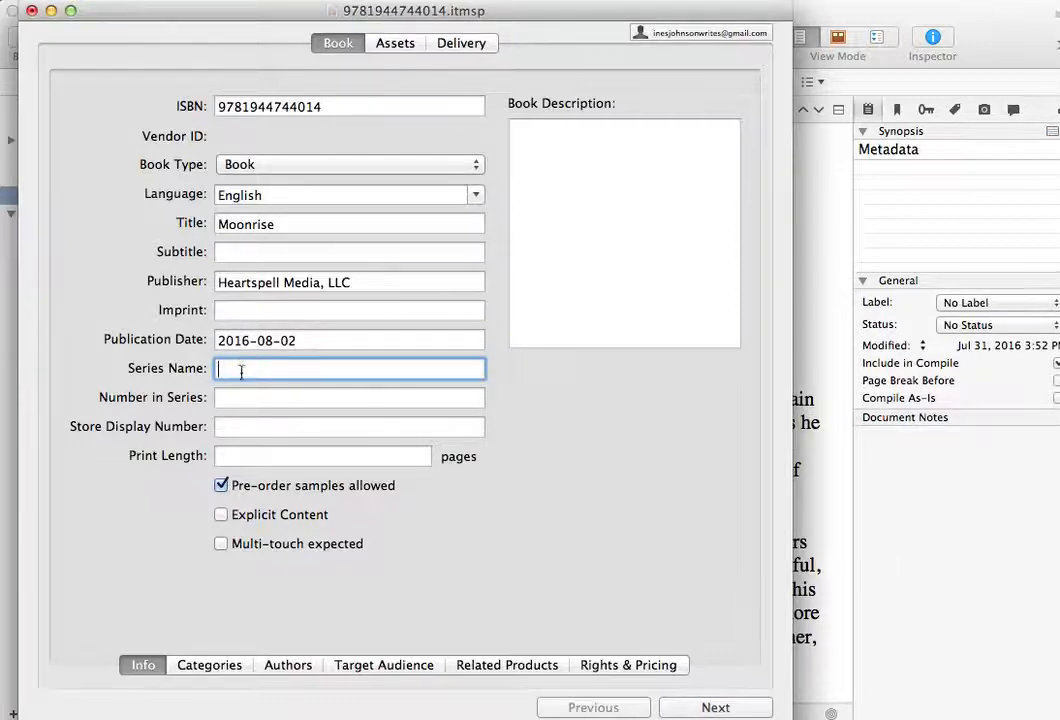
# - Enter Moonkind Series as the series name
pyautogui.write('Moonkind Series')
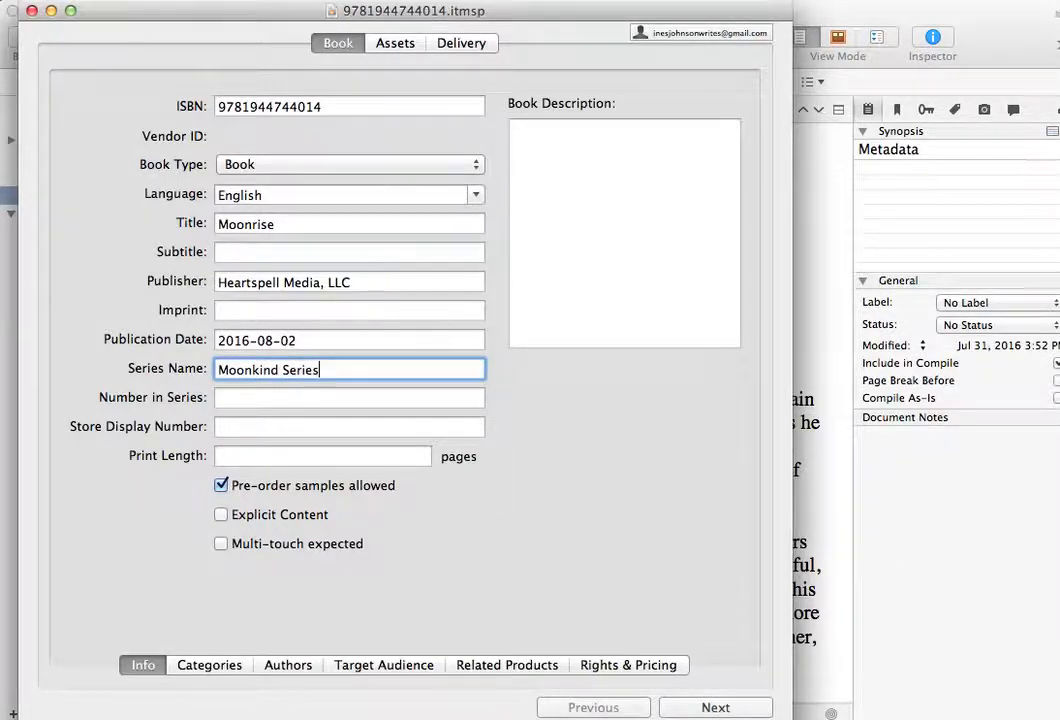
pyautogui.press('Tab')
pyautogui.write('1')
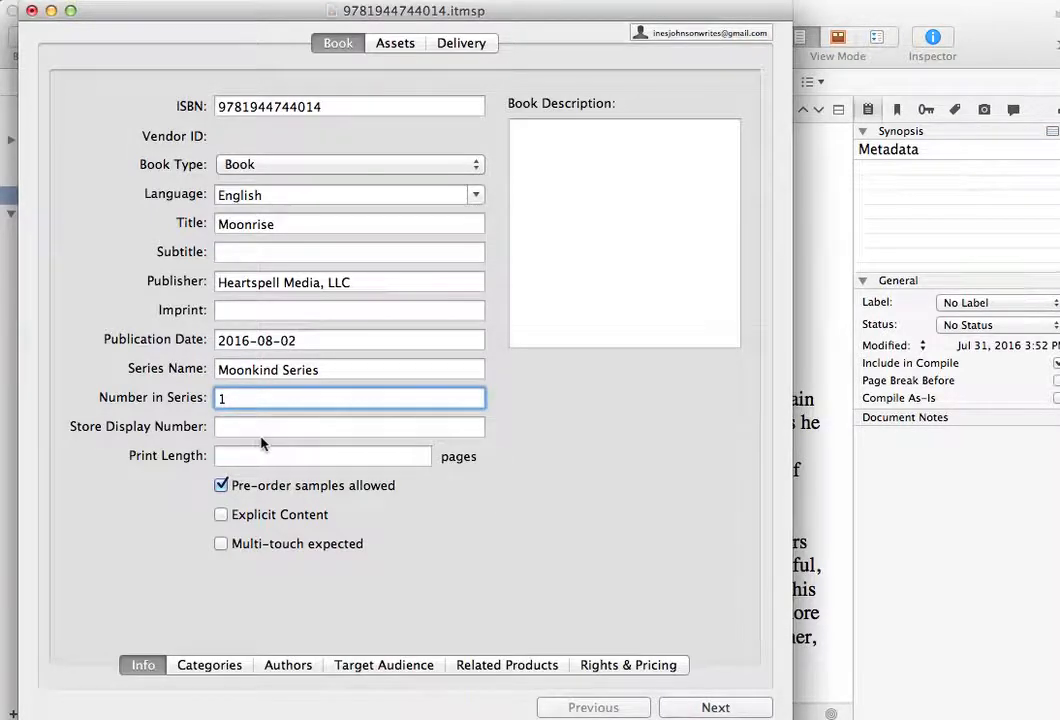
pyautogui.press('BackSpace')
pyautogui.press('Tab')
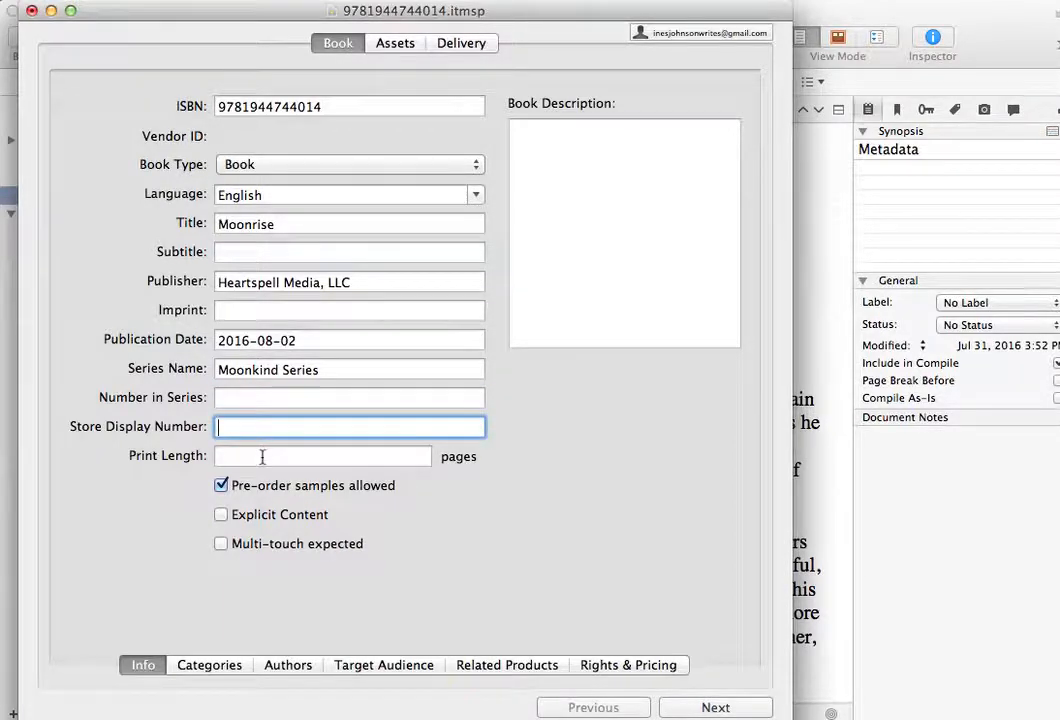
# - Set the print length to 200 pages and mark the book as multi-touch expected
pyautogui.moveTo(269, 428)
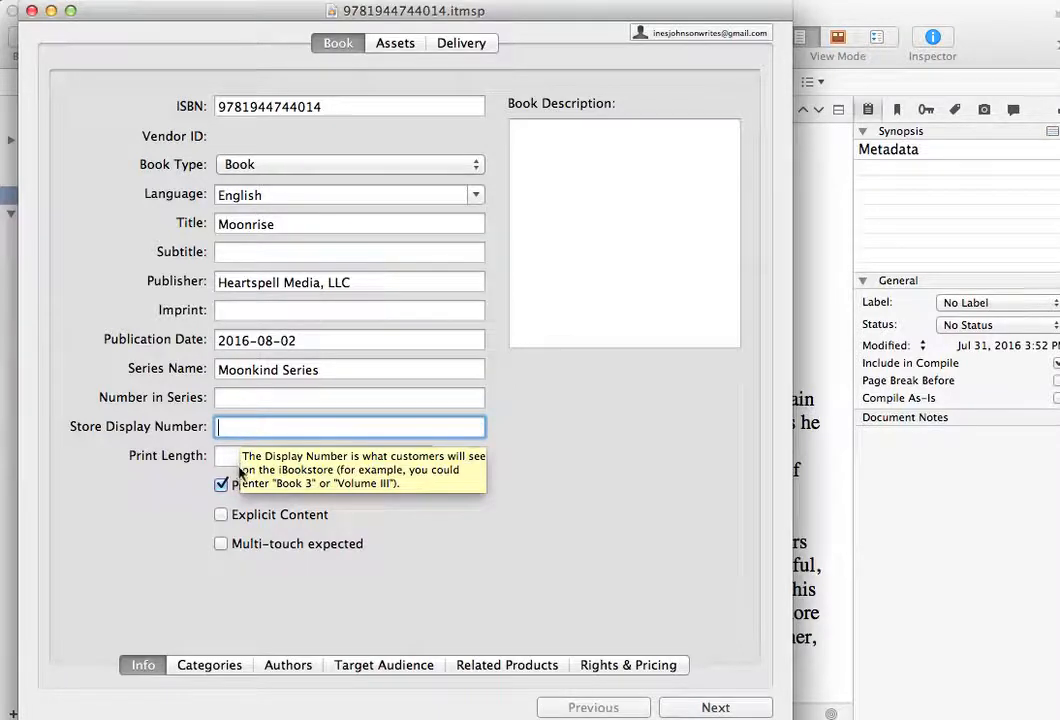
pyautogui.click(235, 458)
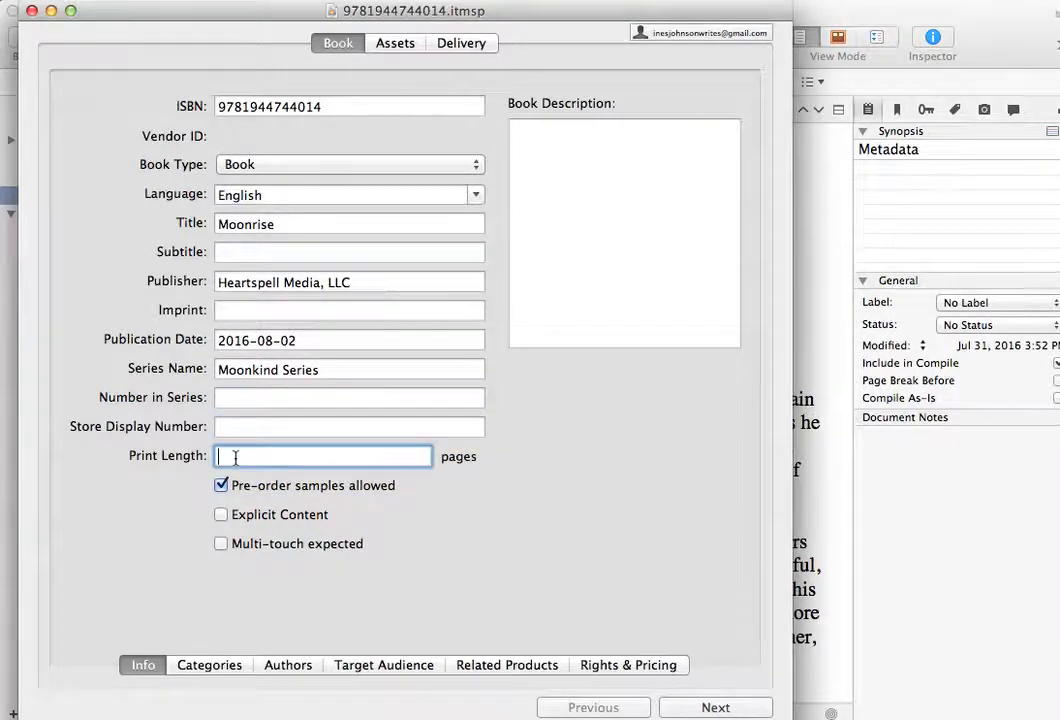
pyautogui.write('200')
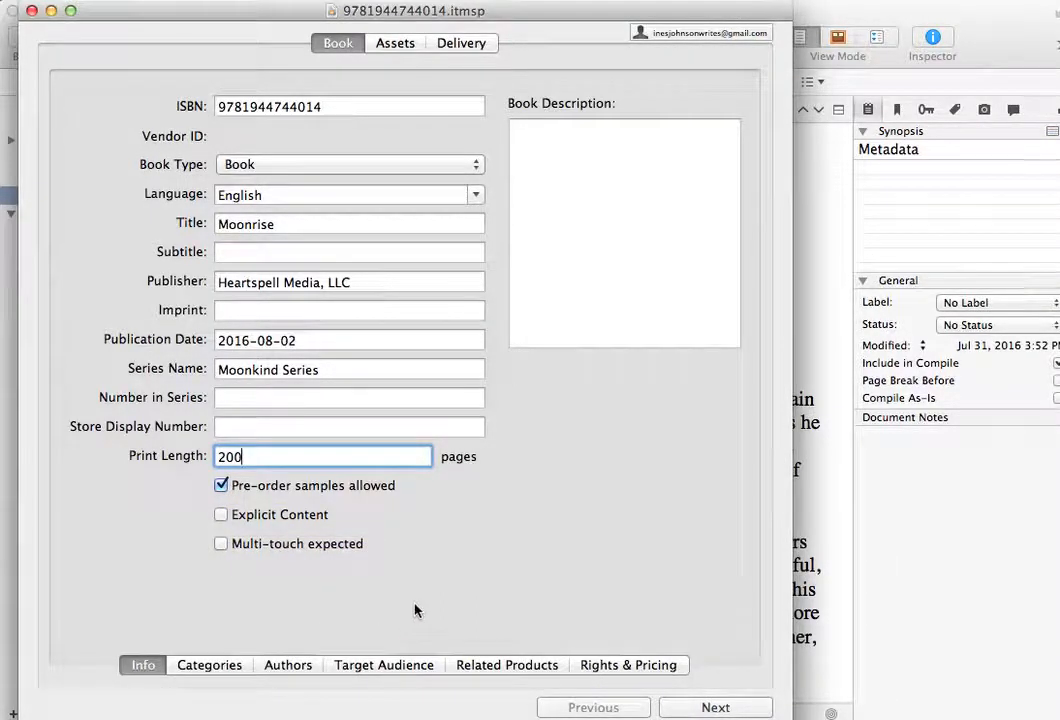
pyautogui.click(221, 545)
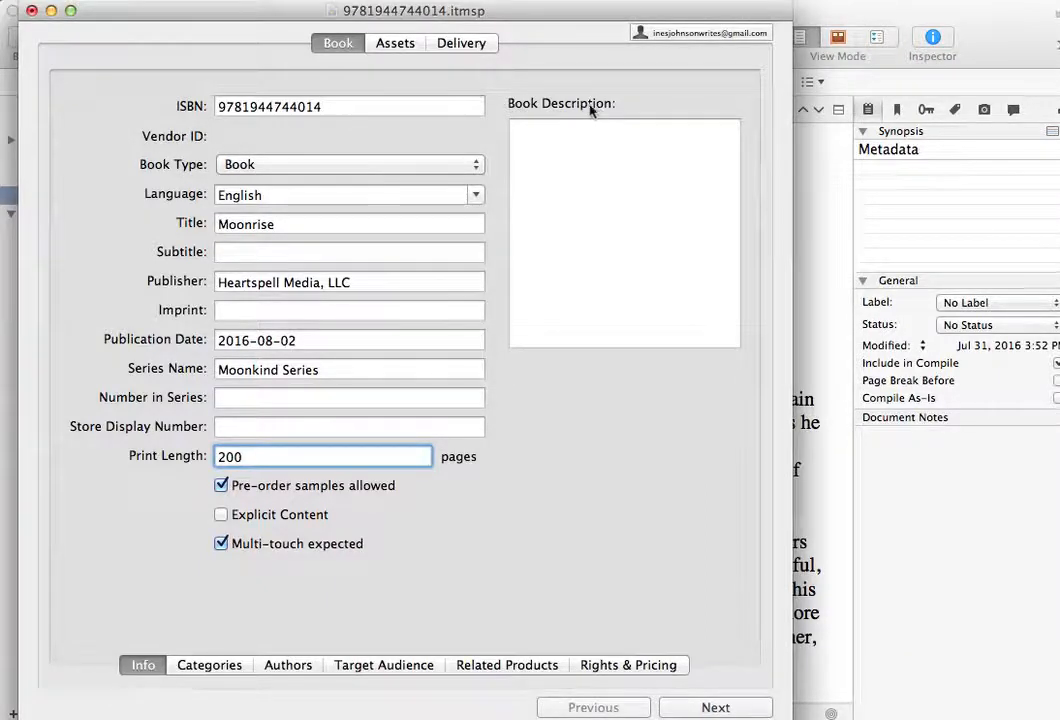
# - Copy the text from the TAGLINE heading through the end of the SALES PITCH in Scrivener and paste it into the Book Description in iTunes Producer
pyautogui.click(604, 180)
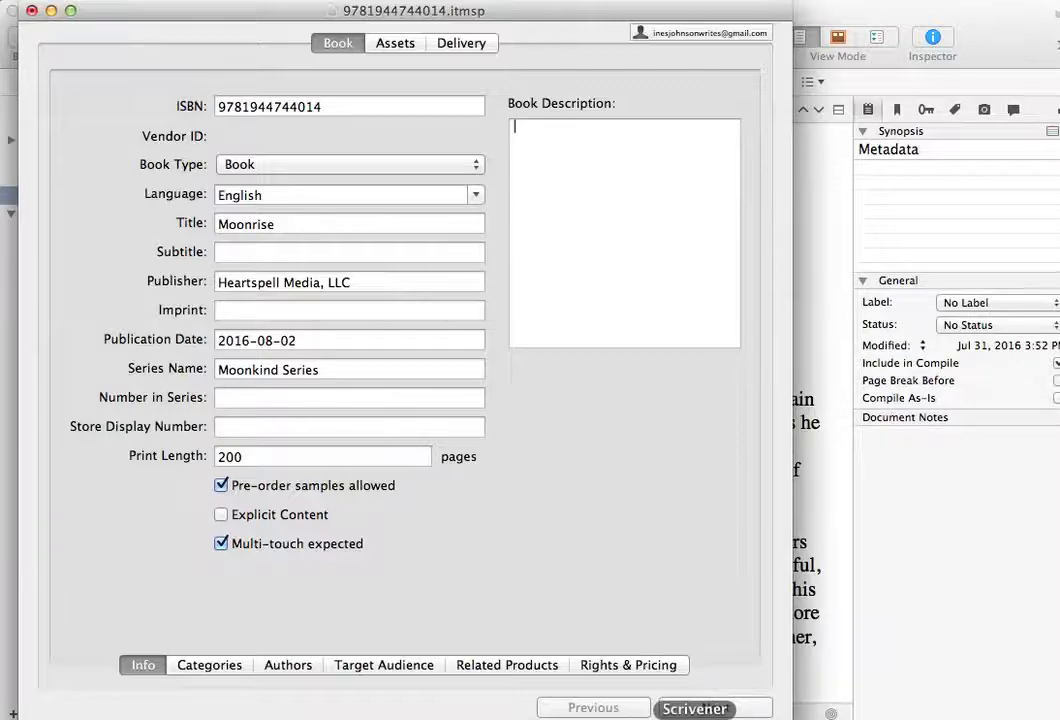
pyautogui.click(694, 716)
pyautogui.moveTo(181, 298); pyautogui.dragTo(443, 443)
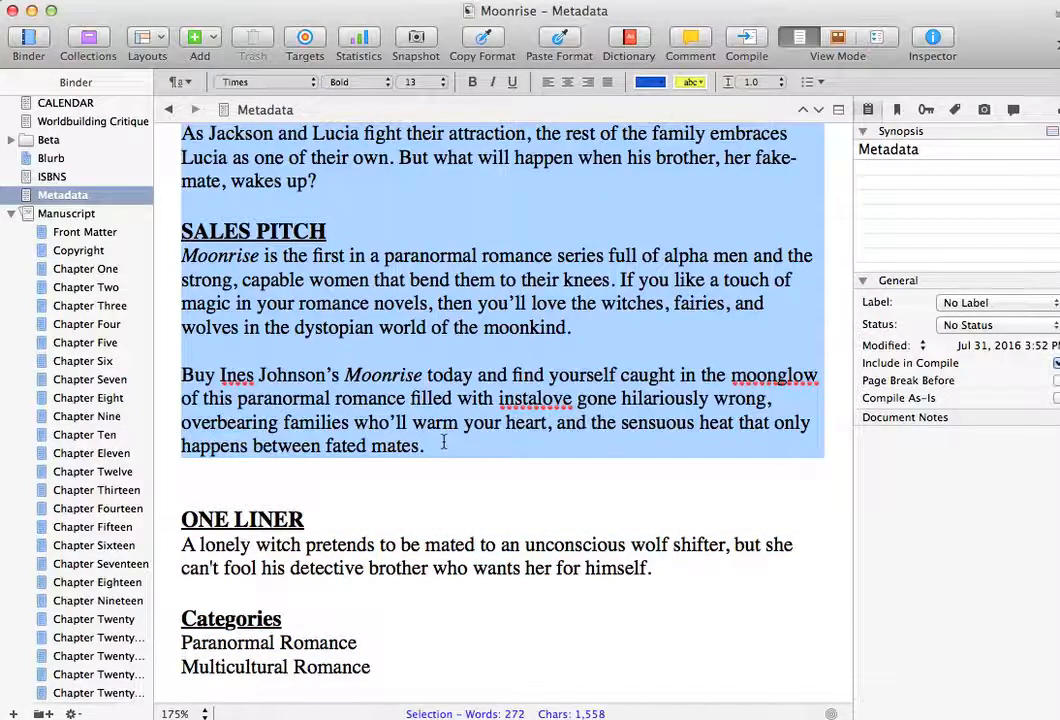
pyautogui.press('super+Tab')
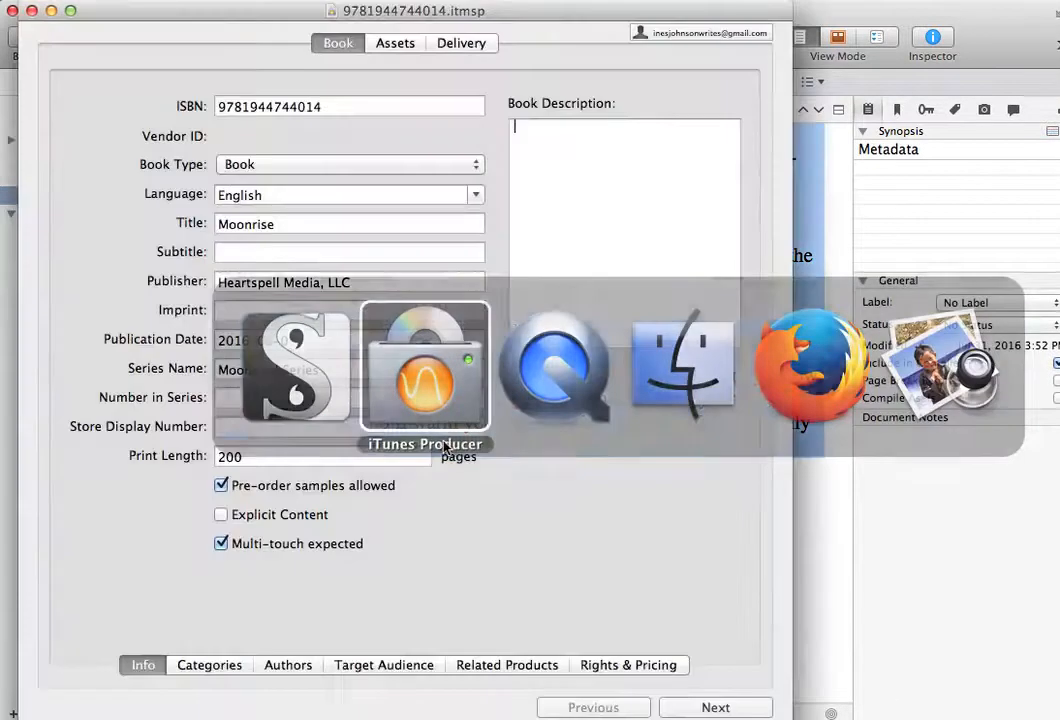
pyautogui.press('super+v')
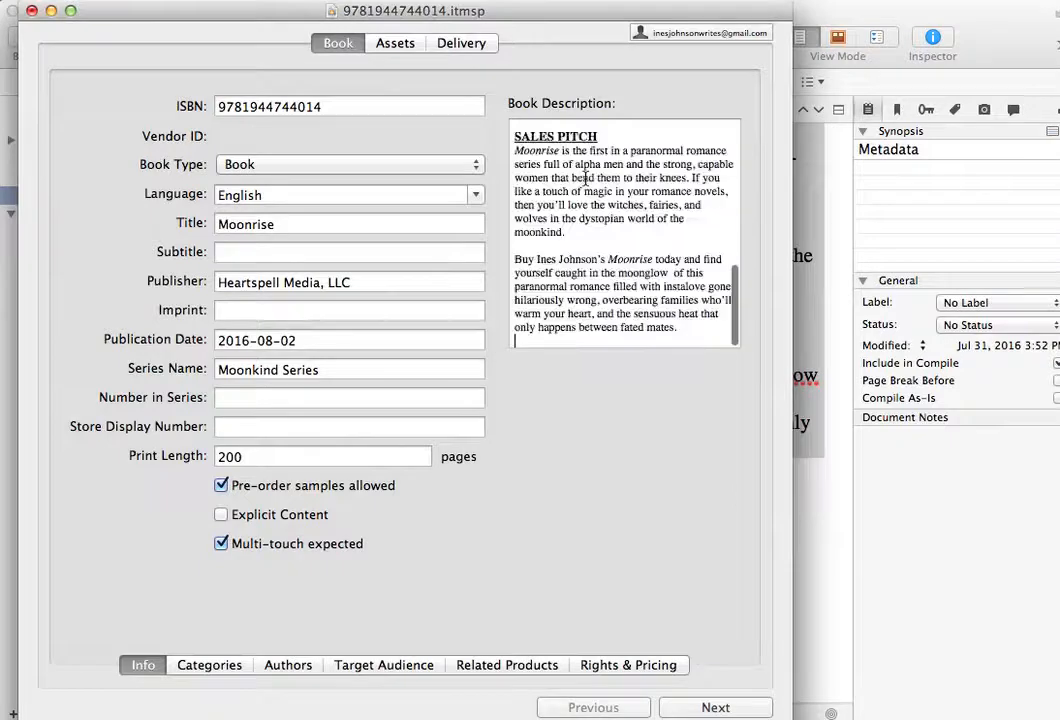
# - Delete the TAGLINE heading at the start of the Book Description and italicize the tagline sentence
pyautogui.scroll(10, 585, 170)
pyautogui.click(576, 133)
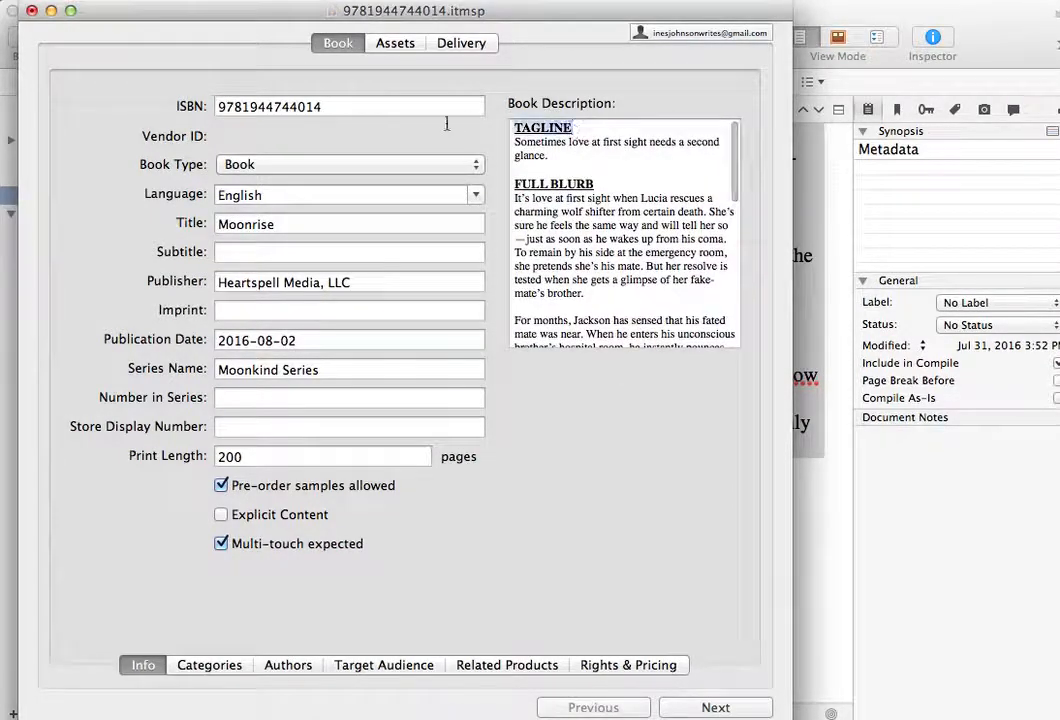
pyautogui.press('BackSpace')
pyautogui.press('BackSpace')
pyautogui.press('BackSpace')
pyautogui.press('BackSpace')
pyautogui.press('BackSpace')
pyautogui.press('BackSpace')
pyautogui.press('BackSpace')
pyautogui.press('BackSpace')
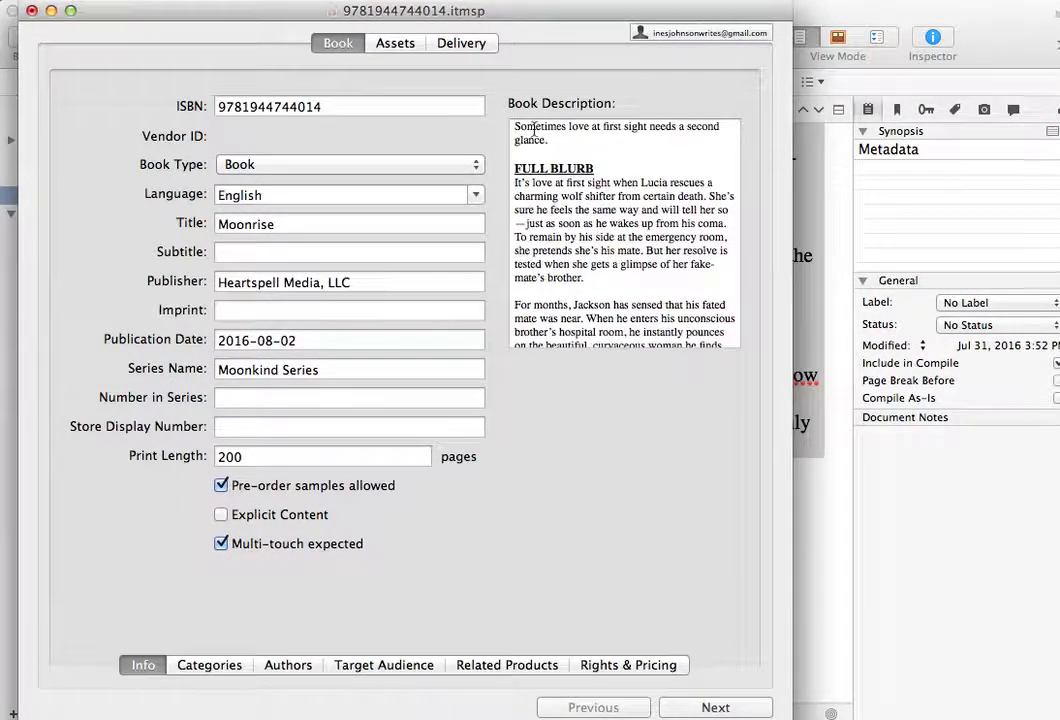
pyautogui.moveTo(555, 139); pyautogui.dragTo(510, 121)
pyautogui.press('super+i')
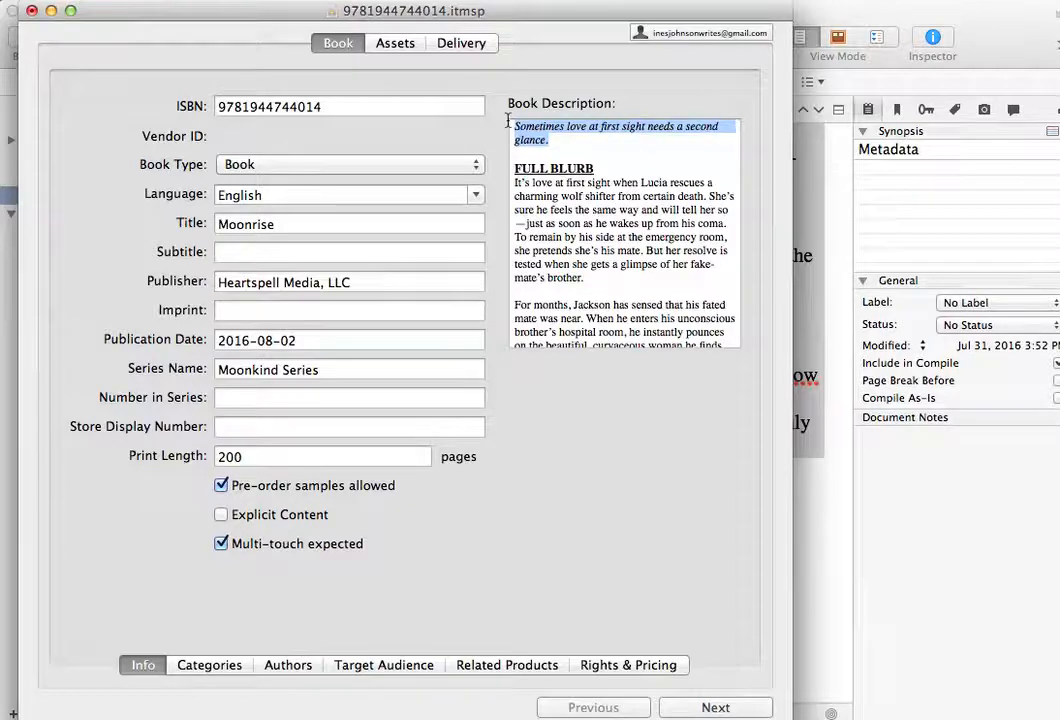
# - Delete the FULL BLURB and SALES PITCH headings from the Book Description, keeping the paragraphs beneath them
pyautogui.click(597, 221)
pyautogui.moveTo(597, 168); pyautogui.dragTo(514, 168)
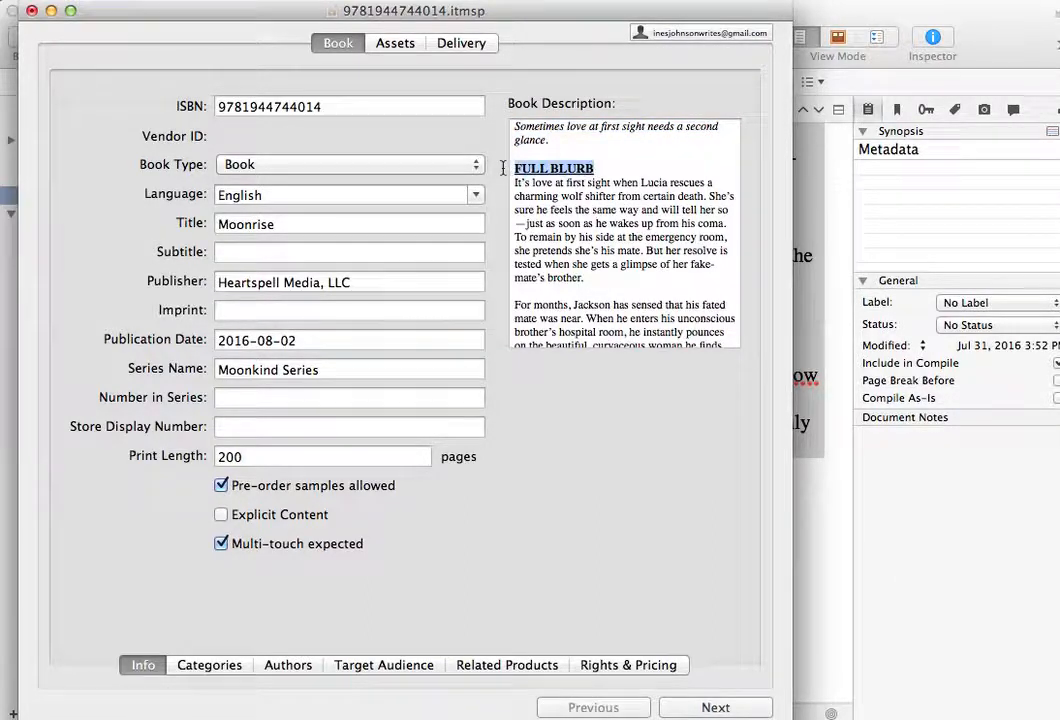
pyautogui.press('BackSpace')
pyautogui.press('Delete')
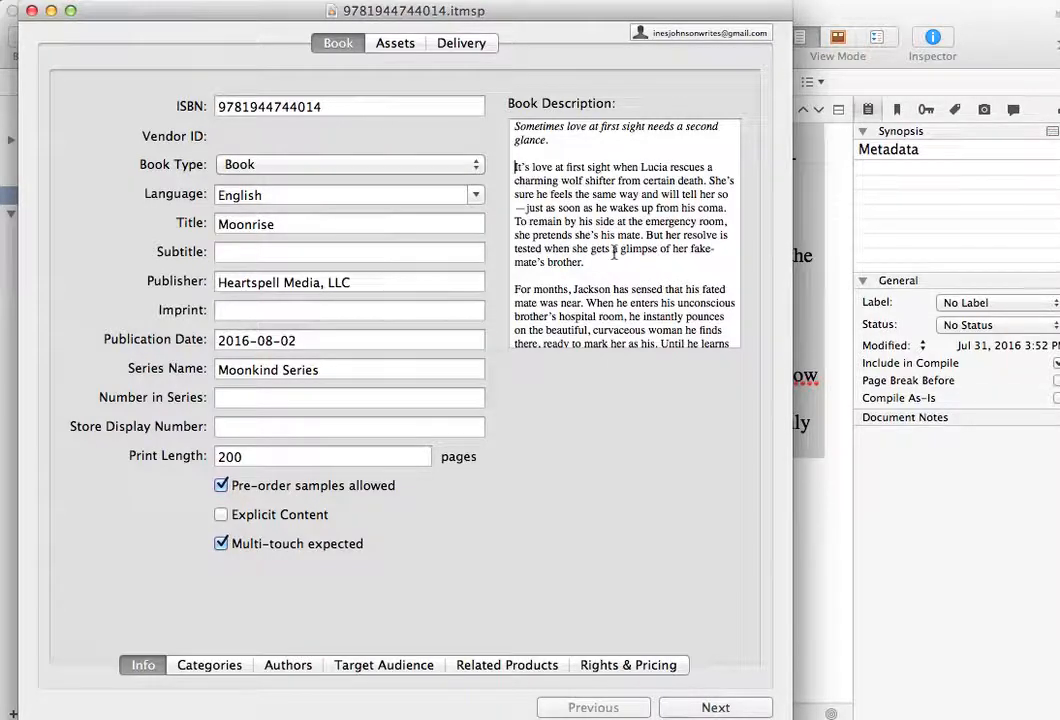
pyautogui.moveTo(552, 140); pyautogui.dragTo(495, 105)
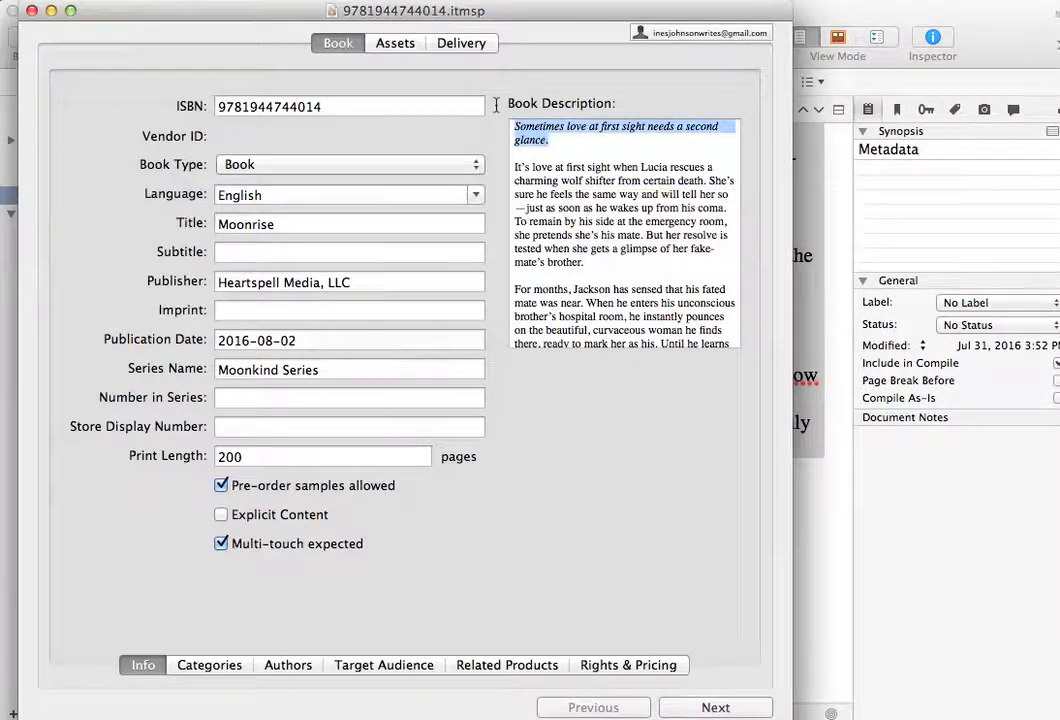
pyautogui.scroll(-5, 560, 200)
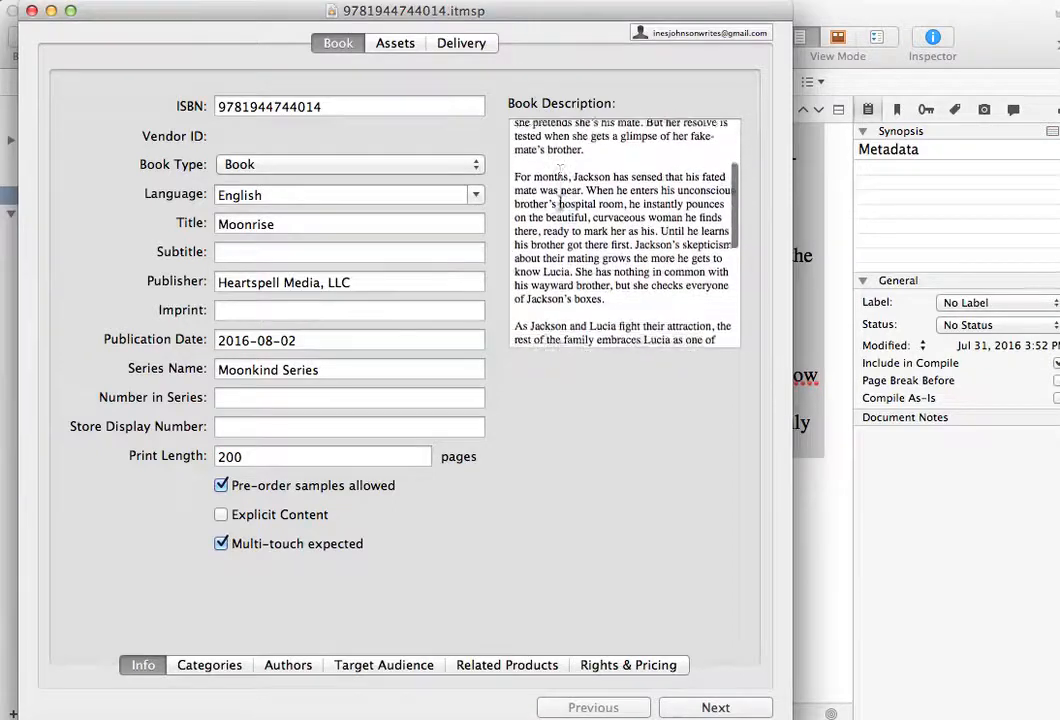
pyautogui.scroll(-3, 560, 210)
pyautogui.moveTo(606, 284); pyautogui.dragTo(467, 274)
pyautogui.press('BackSpace')
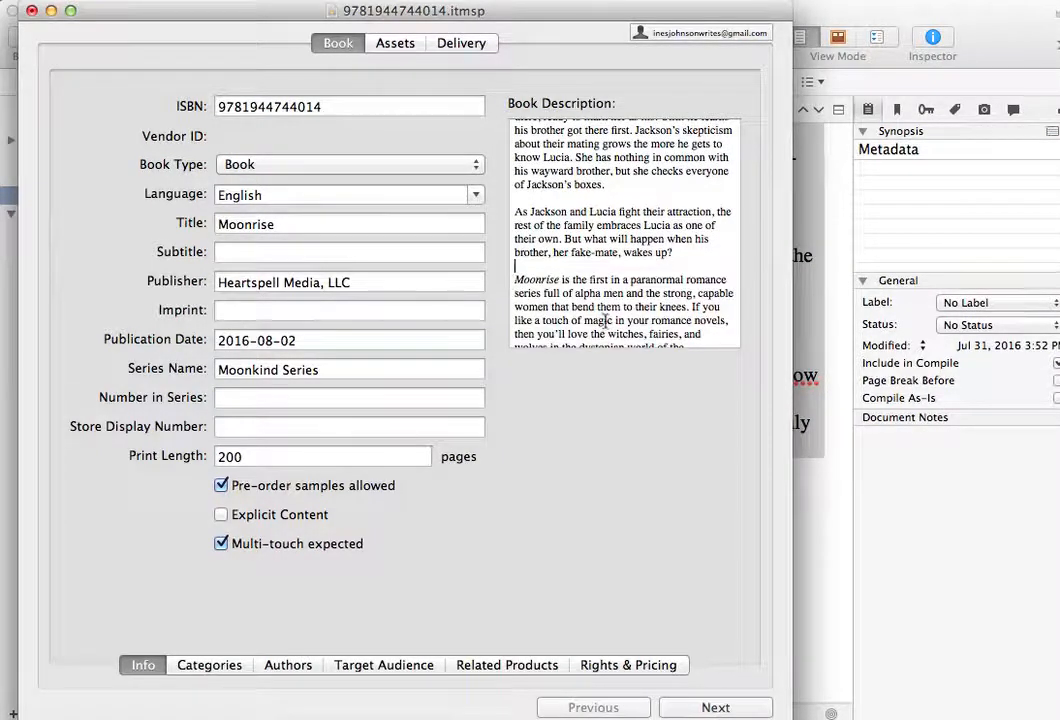
# - Make the closing "Buy" paragraph and the opening tagline sentence of the Book Description bold
pyautogui.scroll(-6, 604, 320)
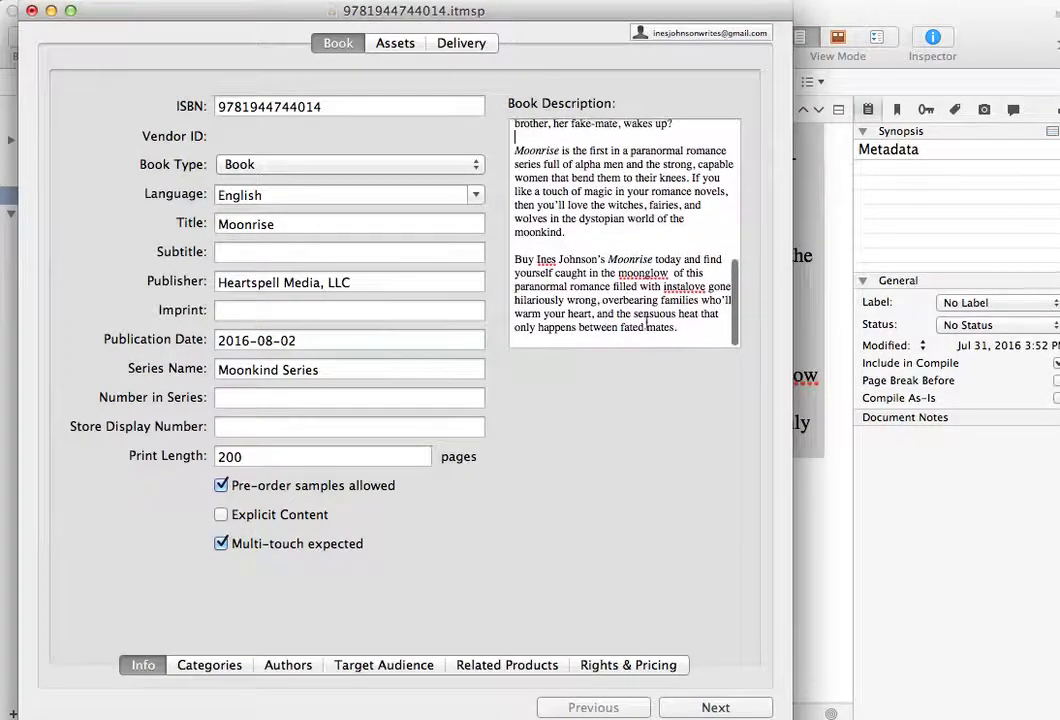
pyautogui.moveTo(682, 328); pyautogui.dragTo(525, 254)
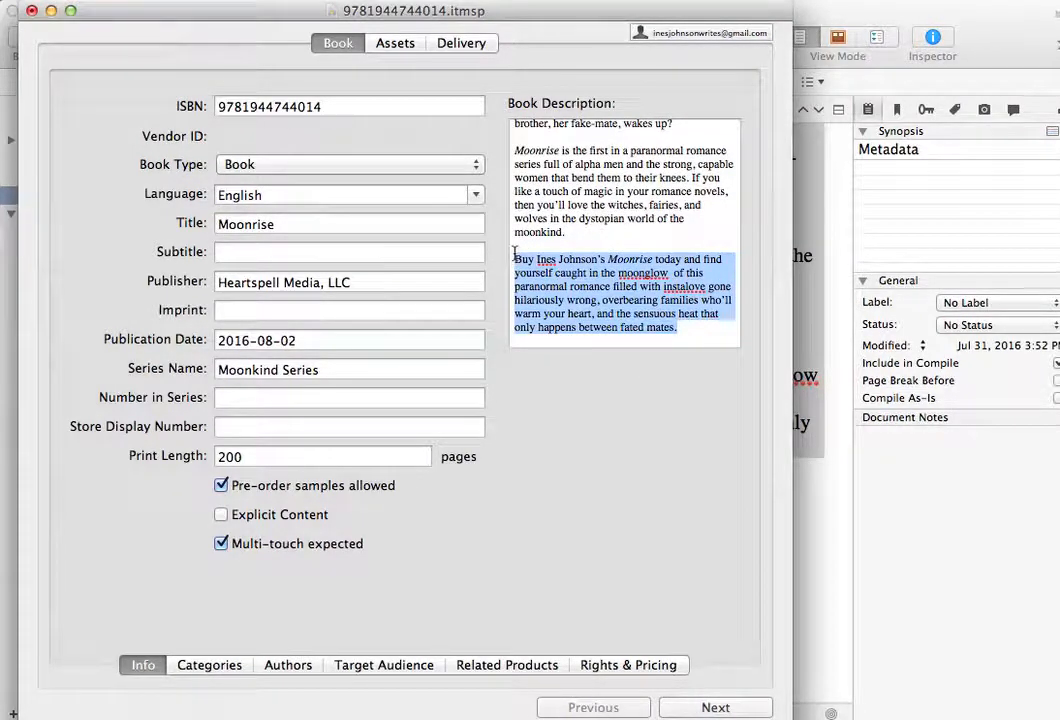
pyautogui.press('super+b')
pyautogui.click(559, 259)
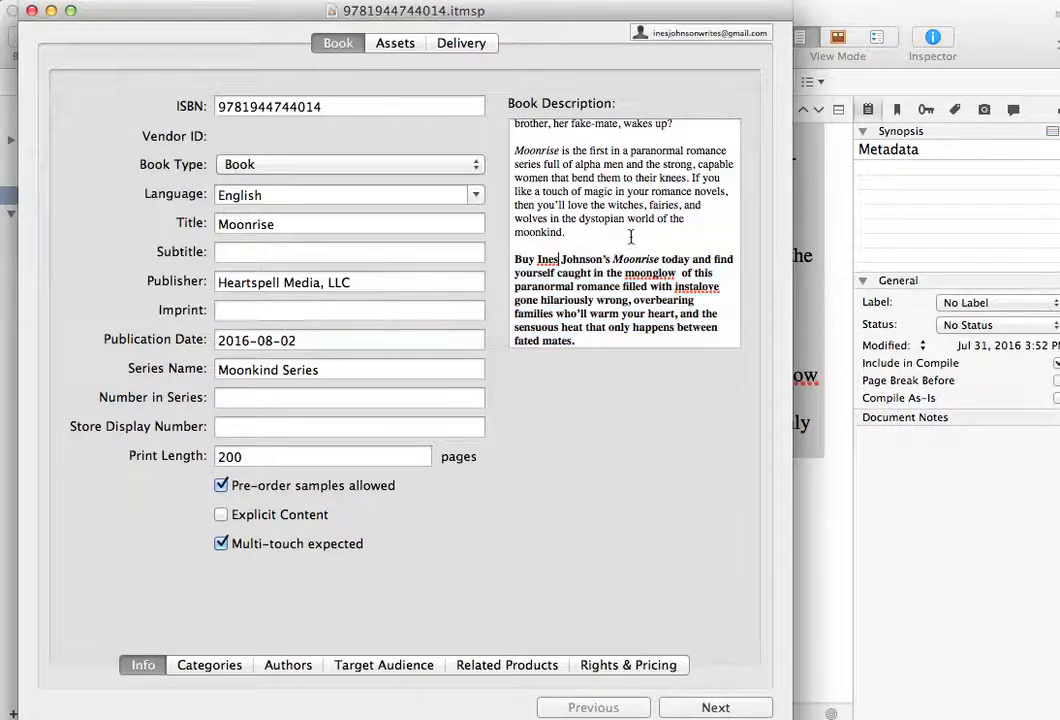
pyautogui.scroll(10, 620, 280)
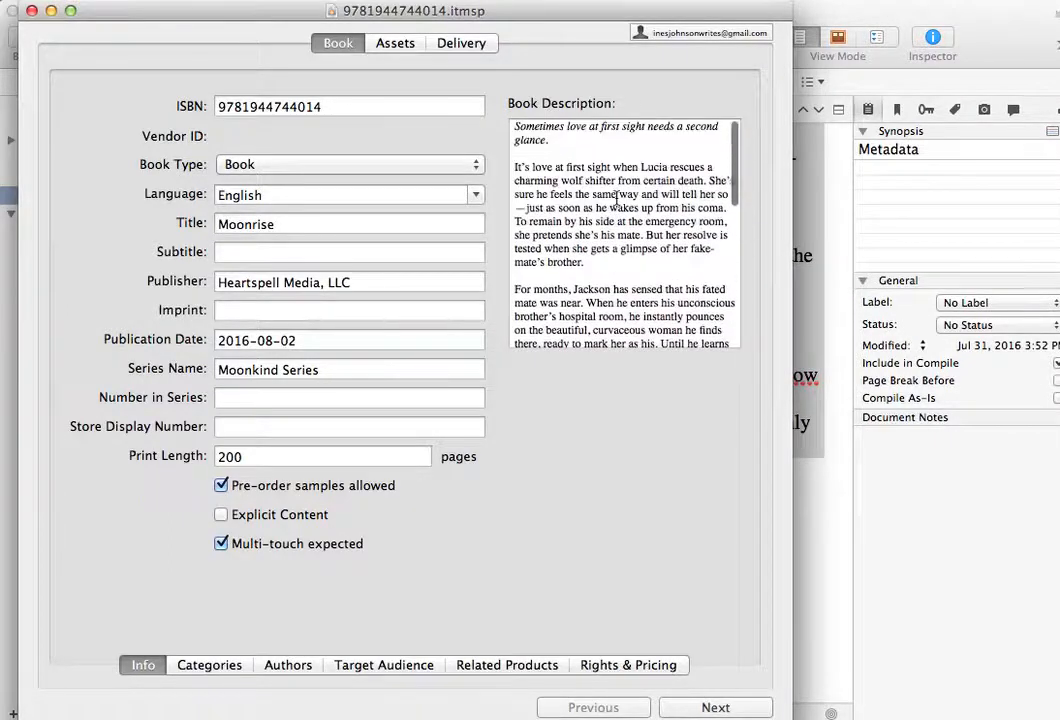
pyautogui.moveTo(561, 142); pyautogui.dragTo(505, 123)
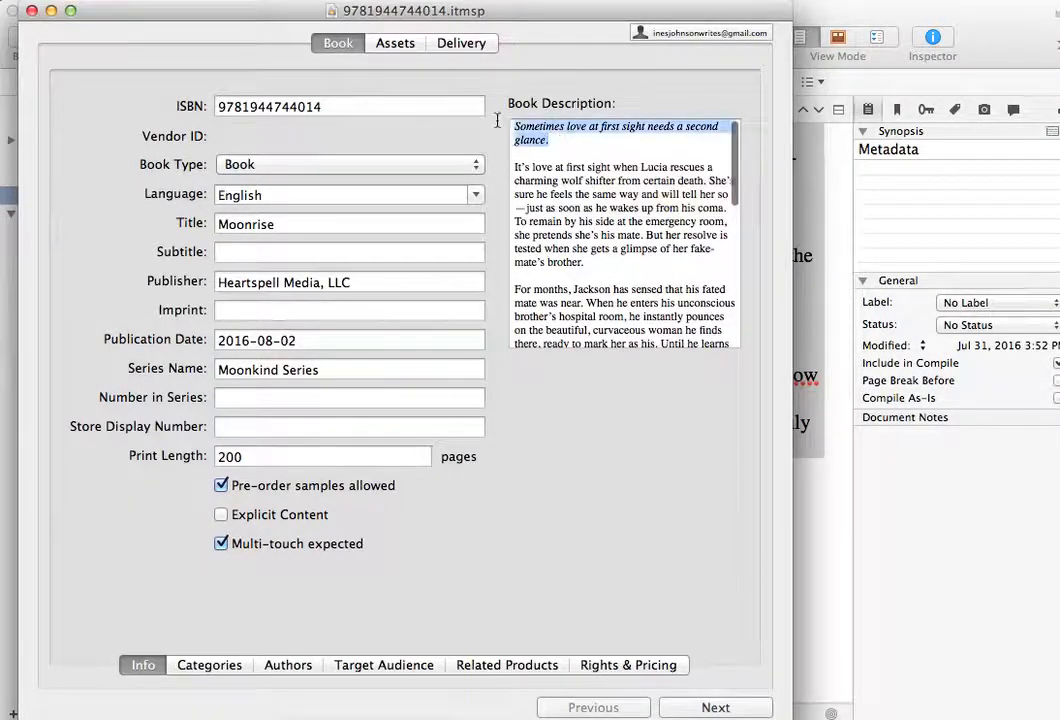
pyautogui.click(577, 167)
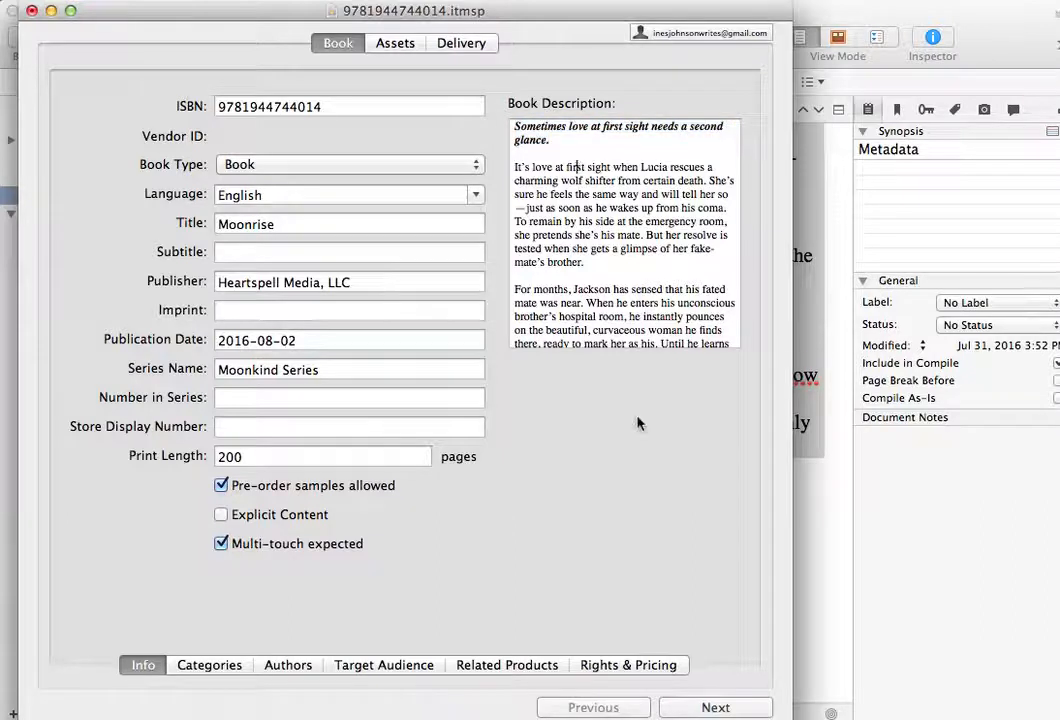
# - Add a primary BISAC category of Fiction with the subcategory Romance / Paranormal / Shifters
pyautogui.click(209, 667)
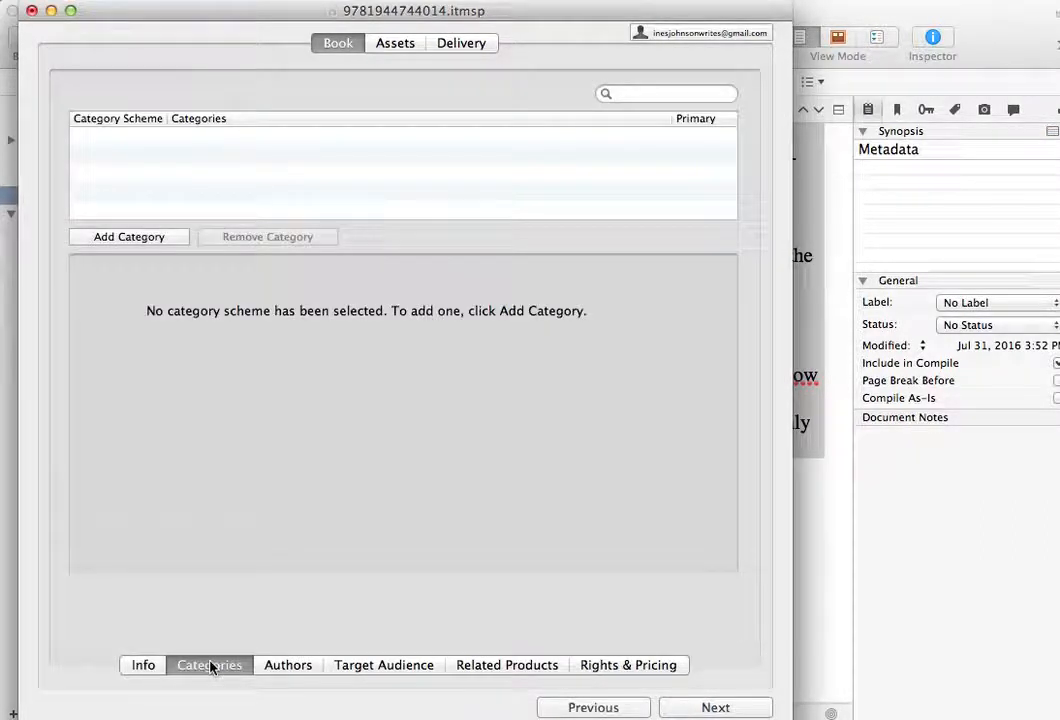
pyautogui.click(141, 239)
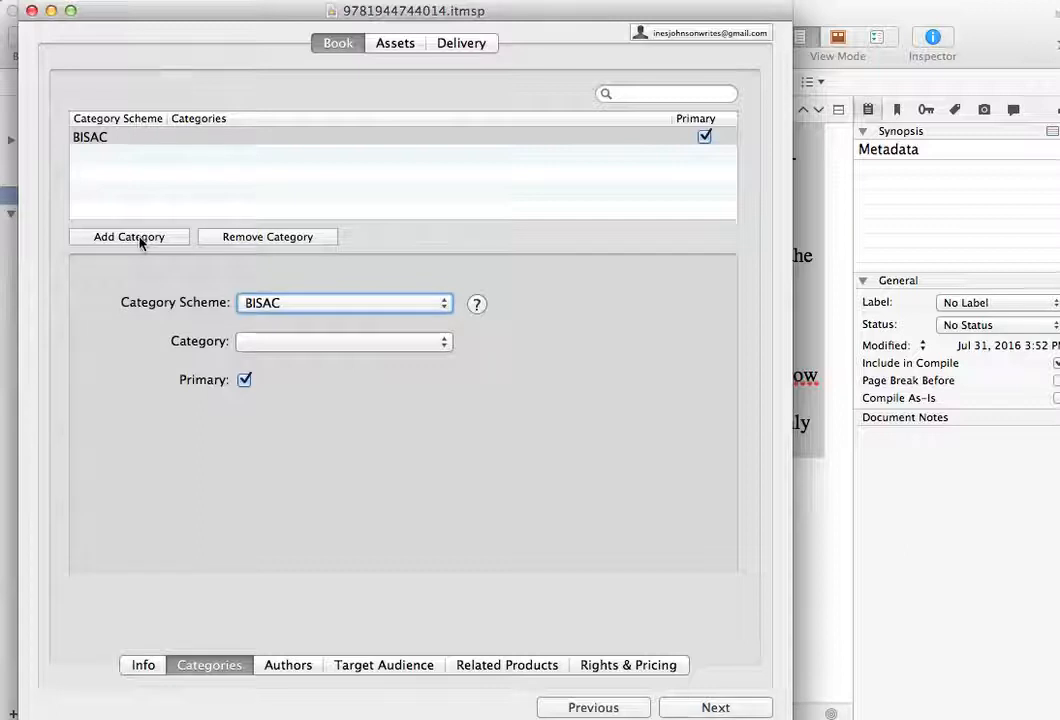
pyautogui.click(446, 342)
pyautogui.press('f')
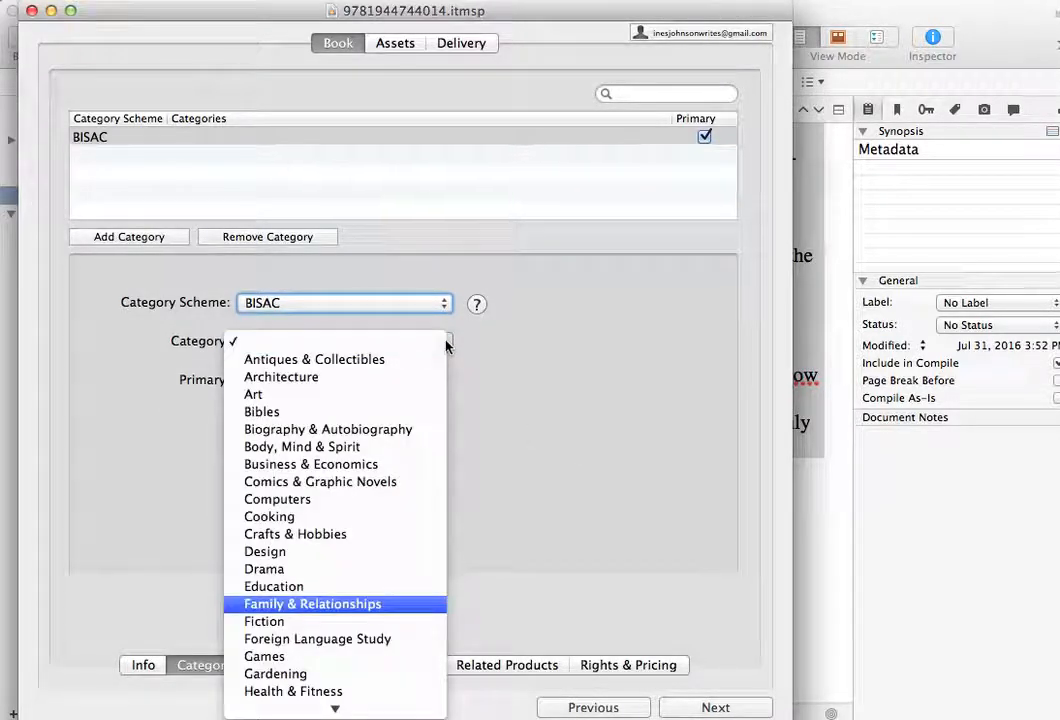
pyautogui.click(350, 621)
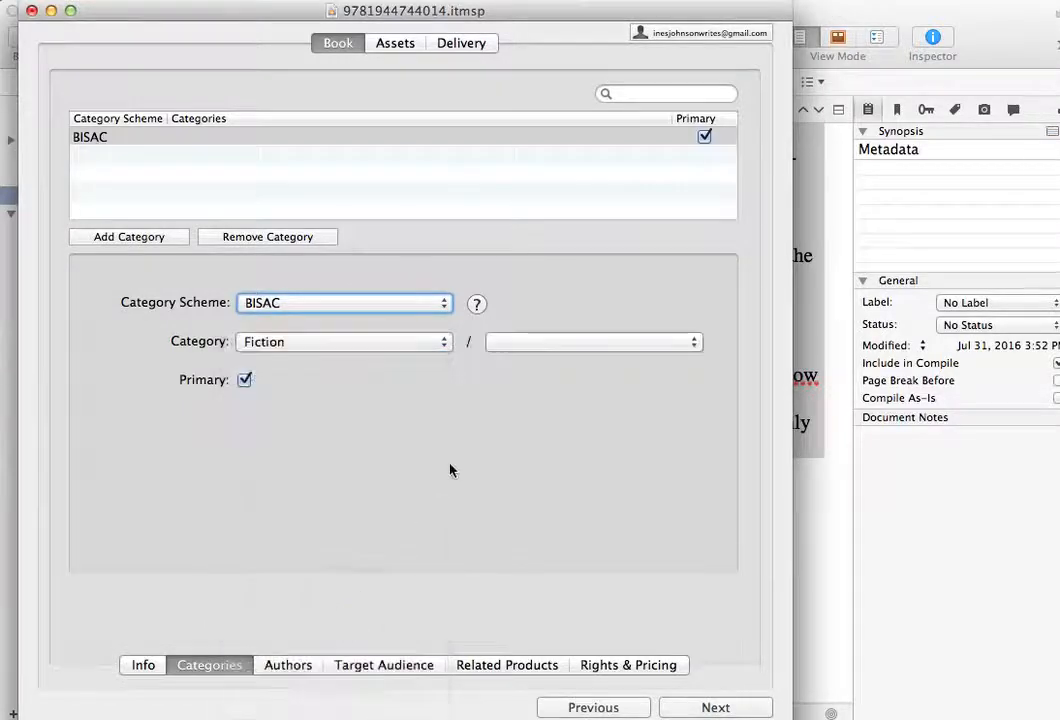
pyautogui.click(694, 343)
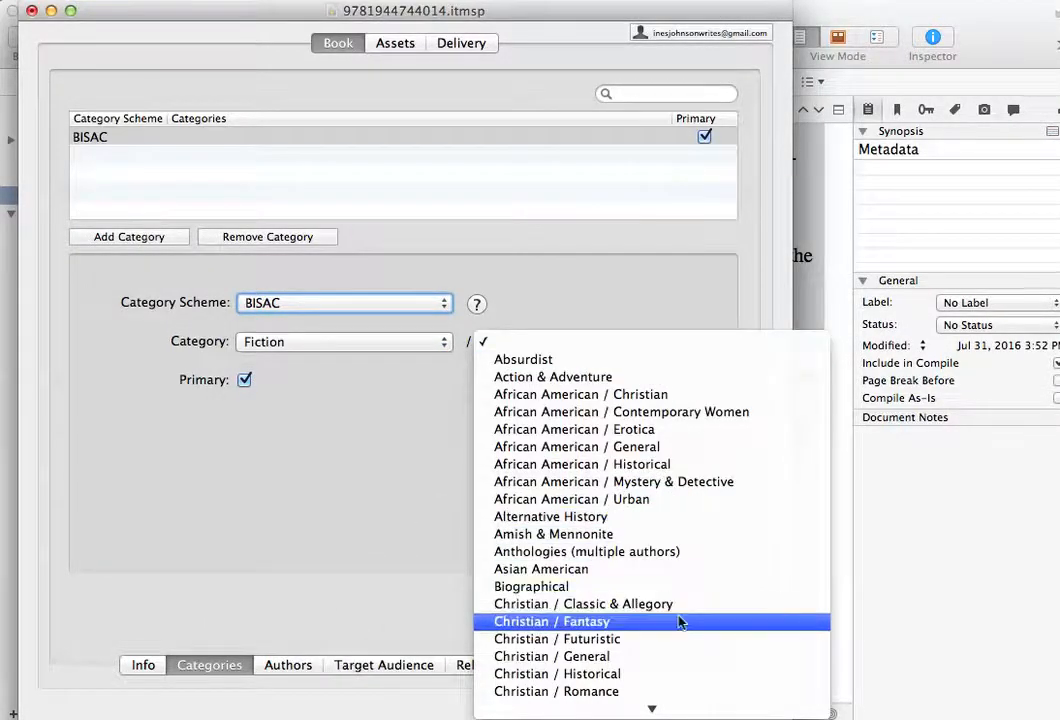
pyautogui.scroll(-5, 679, 622)
pyautogui.scroll(-12, 679, 622)
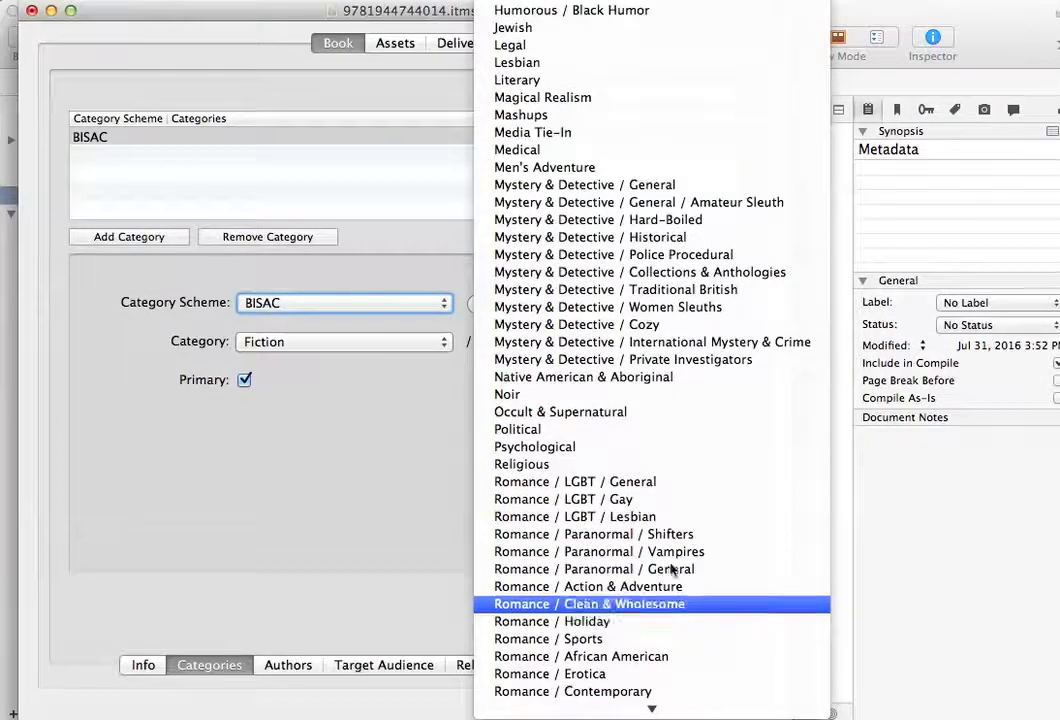
pyautogui.scroll(-2, 669, 610)
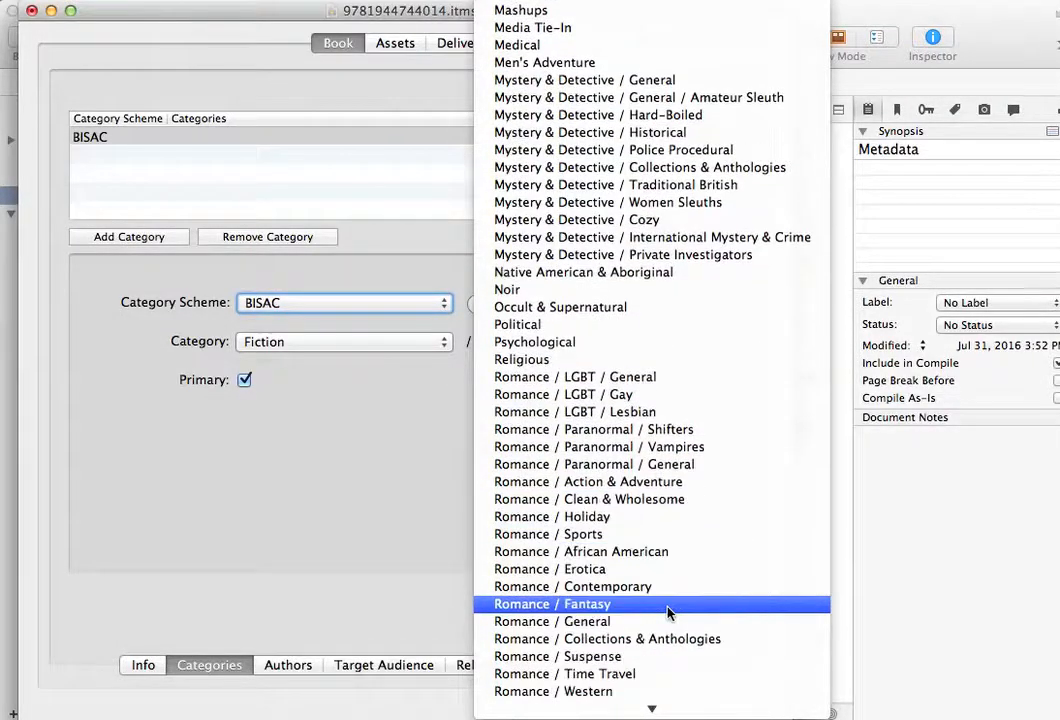
pyautogui.click(677, 434)
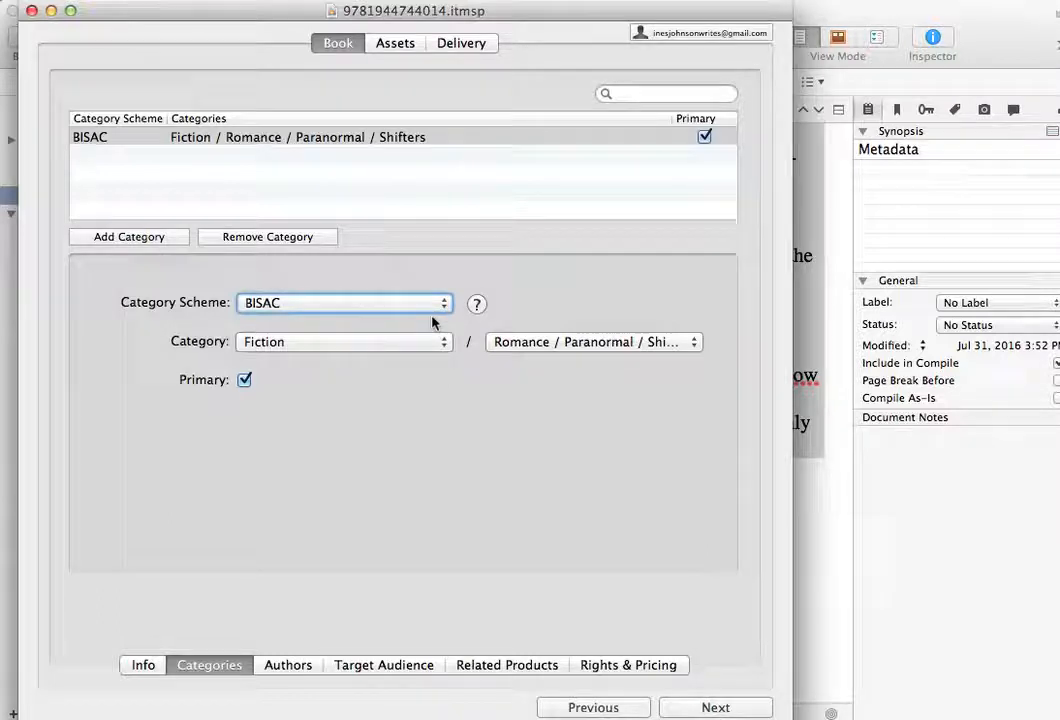
# - Add a second, non-primary BISAC category of Fiction with the subcategory Romance / Paranormal / General
pyautogui.click(148, 243)
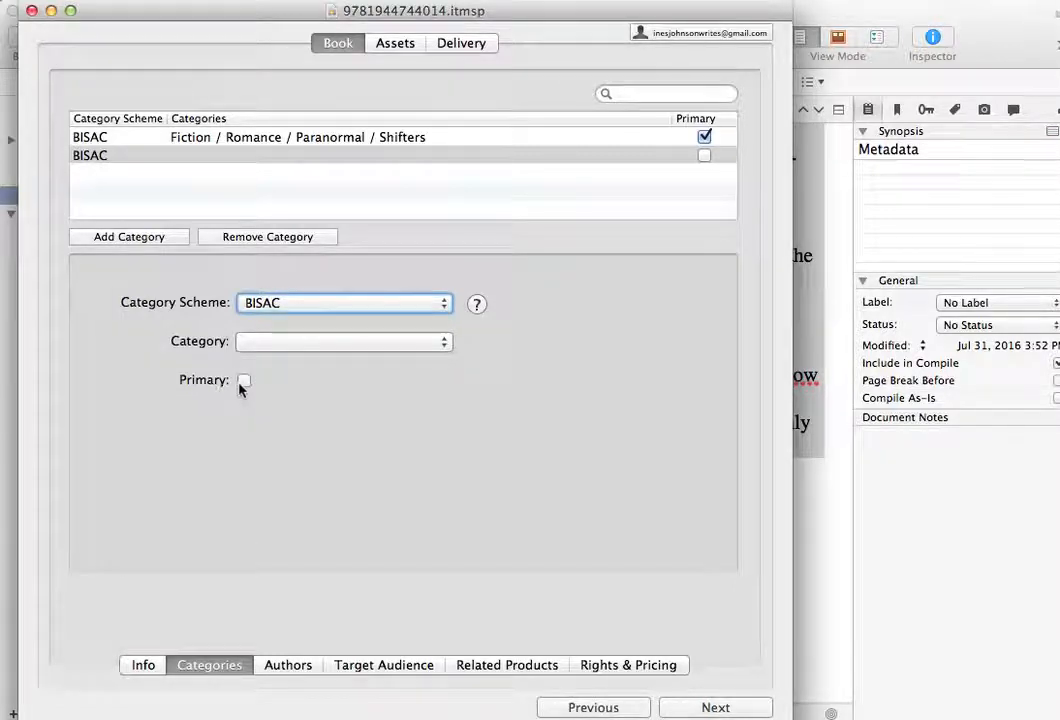
pyautogui.moveTo(243, 388)
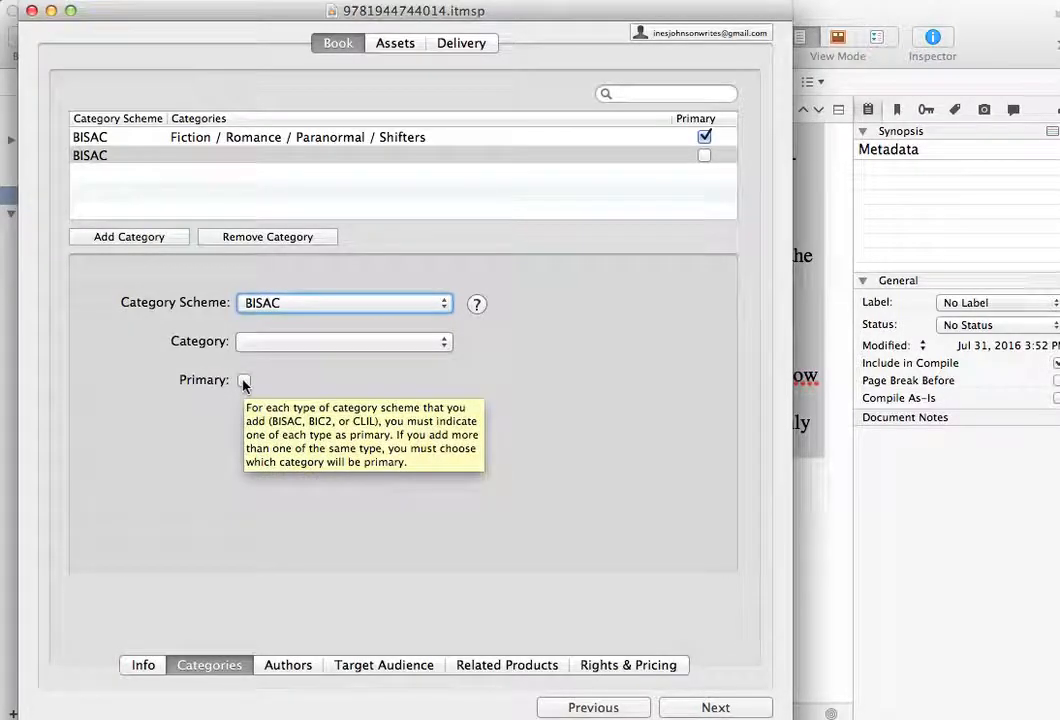
pyautogui.click(444, 342)
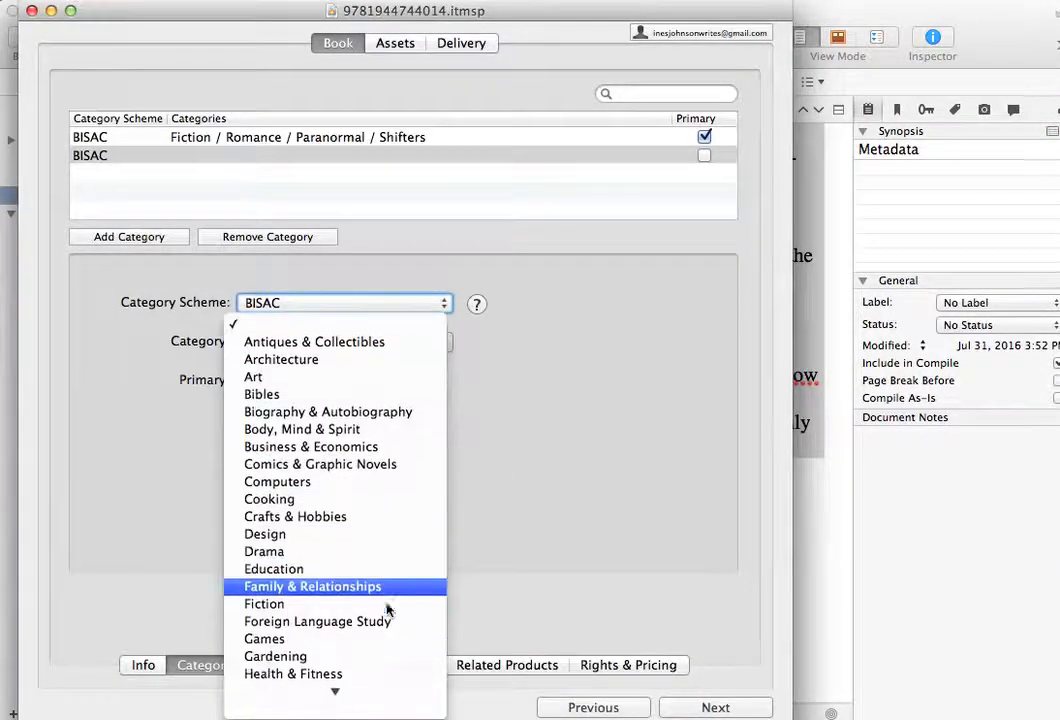
pyautogui.click(388, 604)
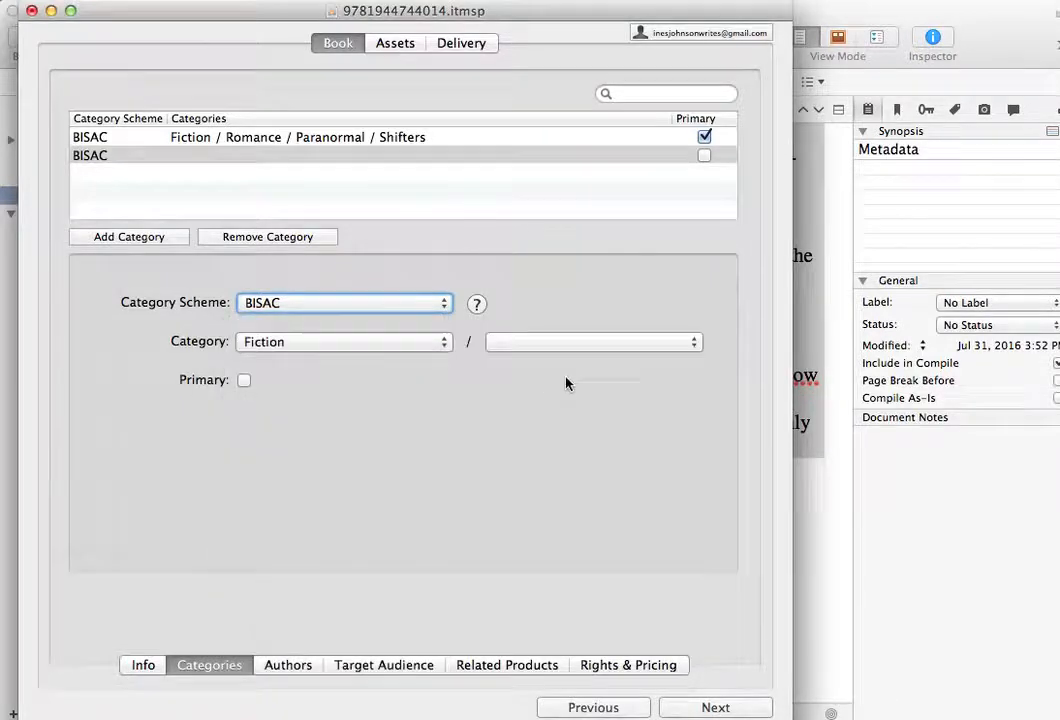
pyautogui.click(690, 346)
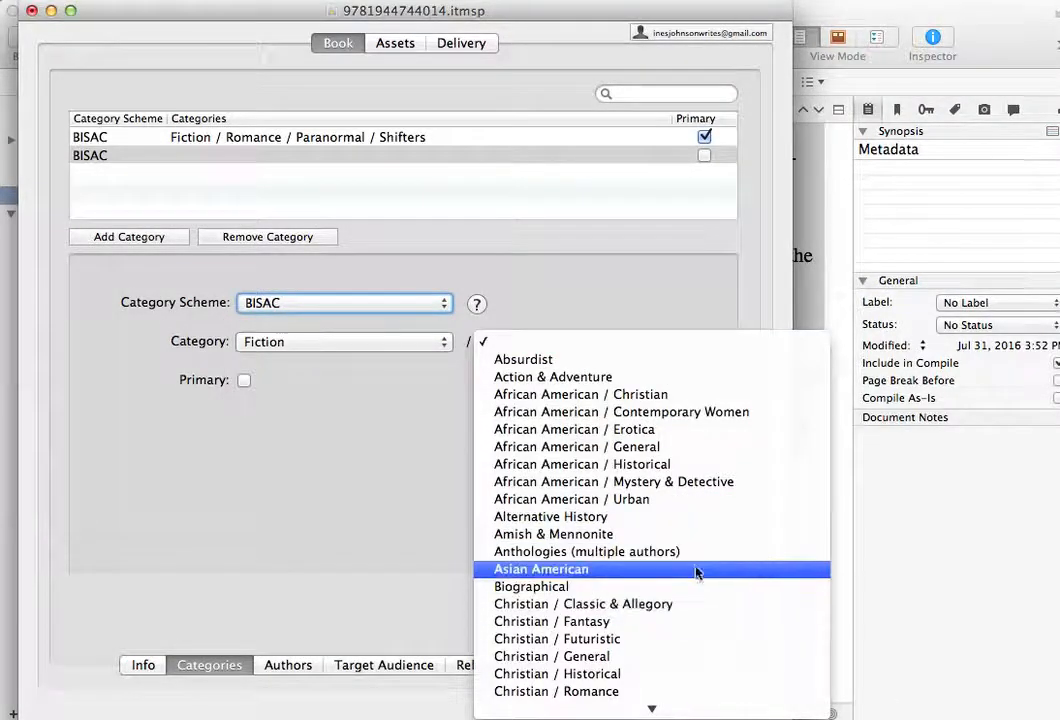
pyautogui.scroll(-2, 697, 572)
pyautogui.scroll(-3, 697, 572)
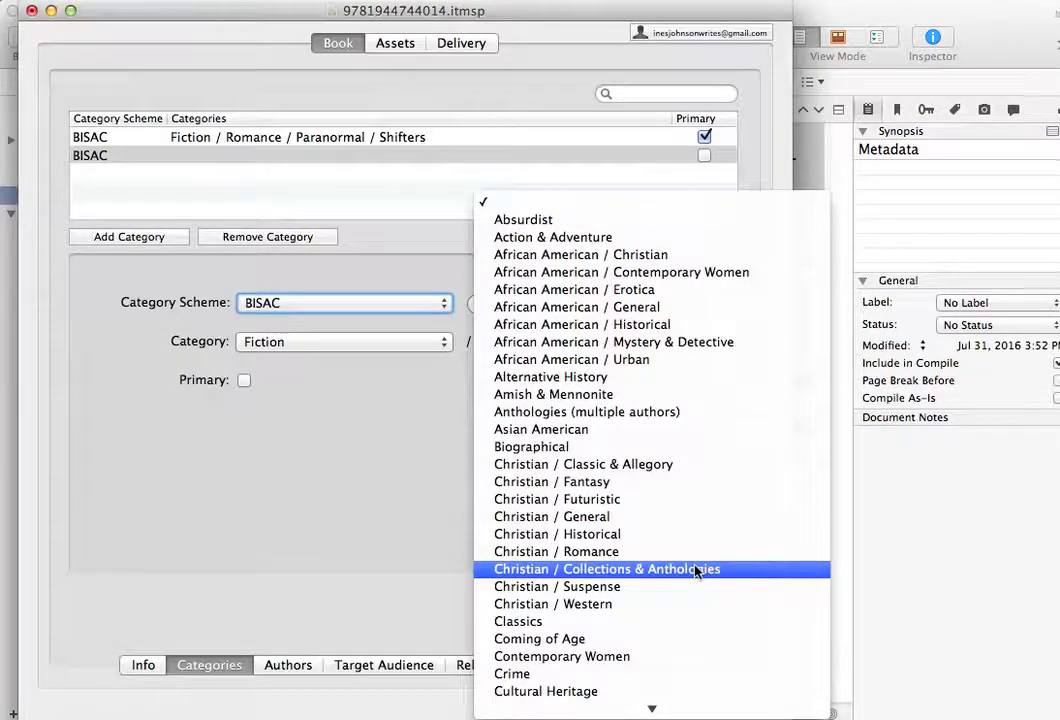
pyautogui.scroll(-15, 697, 572)
pyautogui.scroll(-5, 697, 572)
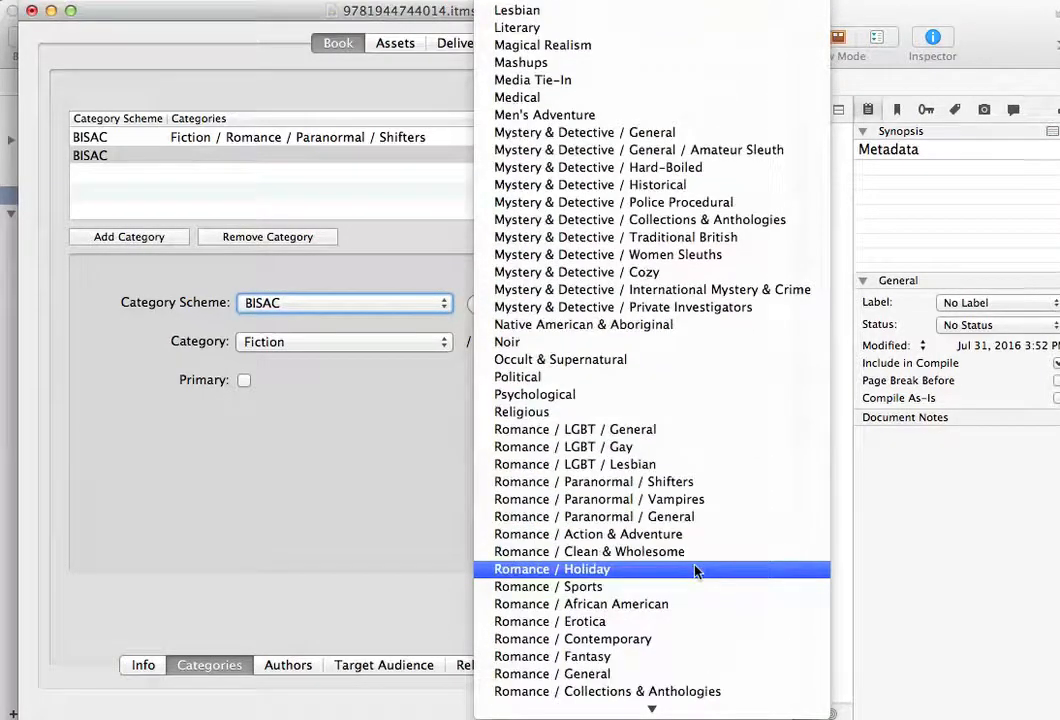
pyautogui.scroll(-9, 697, 572)
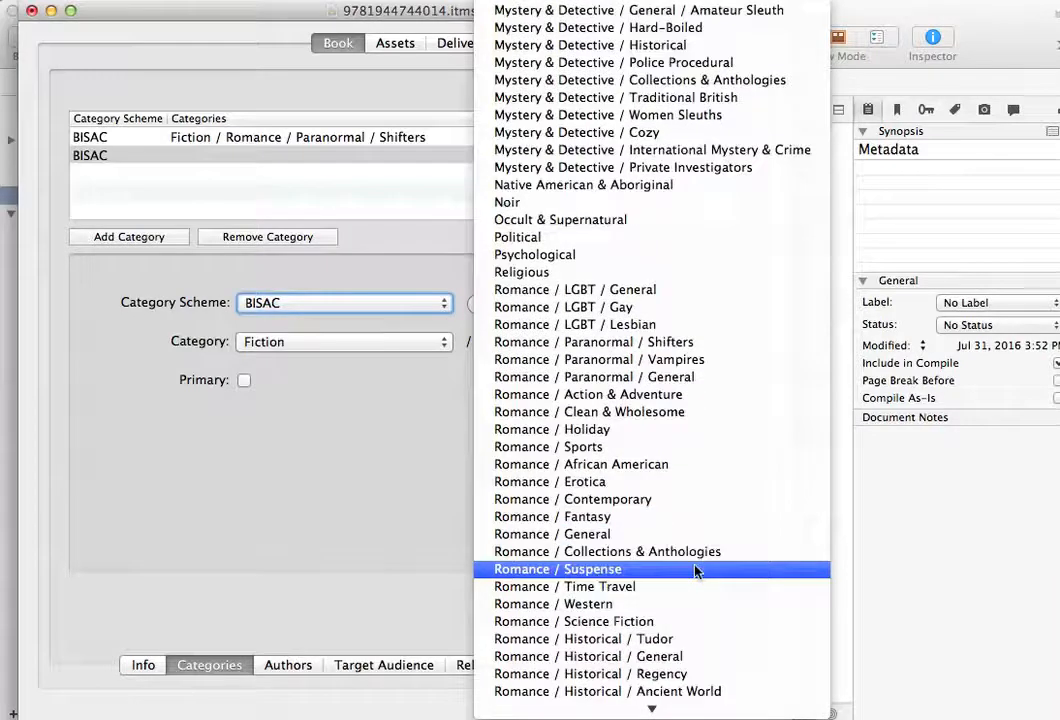
pyautogui.click(662, 360)
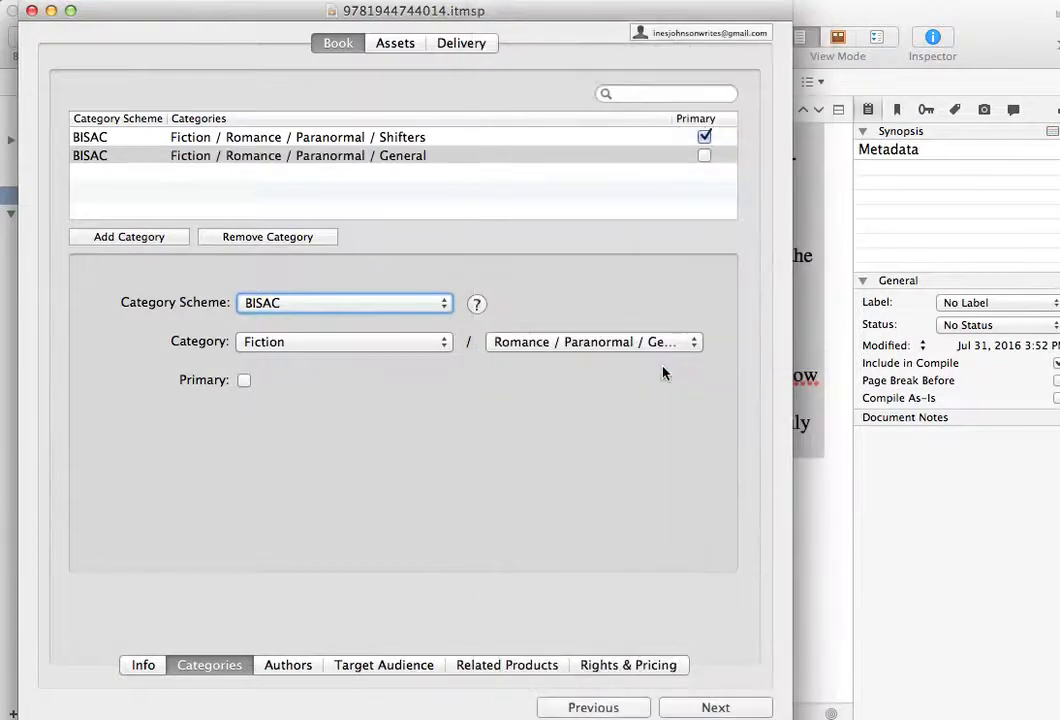
# - Add a third BISAC category entry and set its main category to Fiction
pyautogui.click(159, 238)
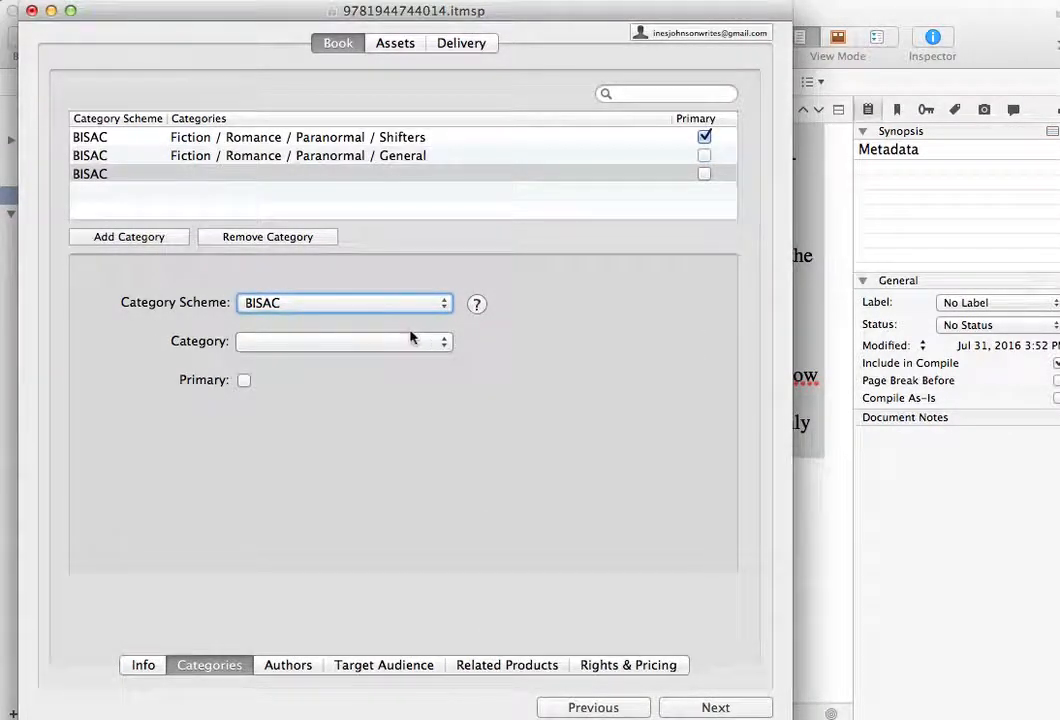
pyautogui.click(442, 341)
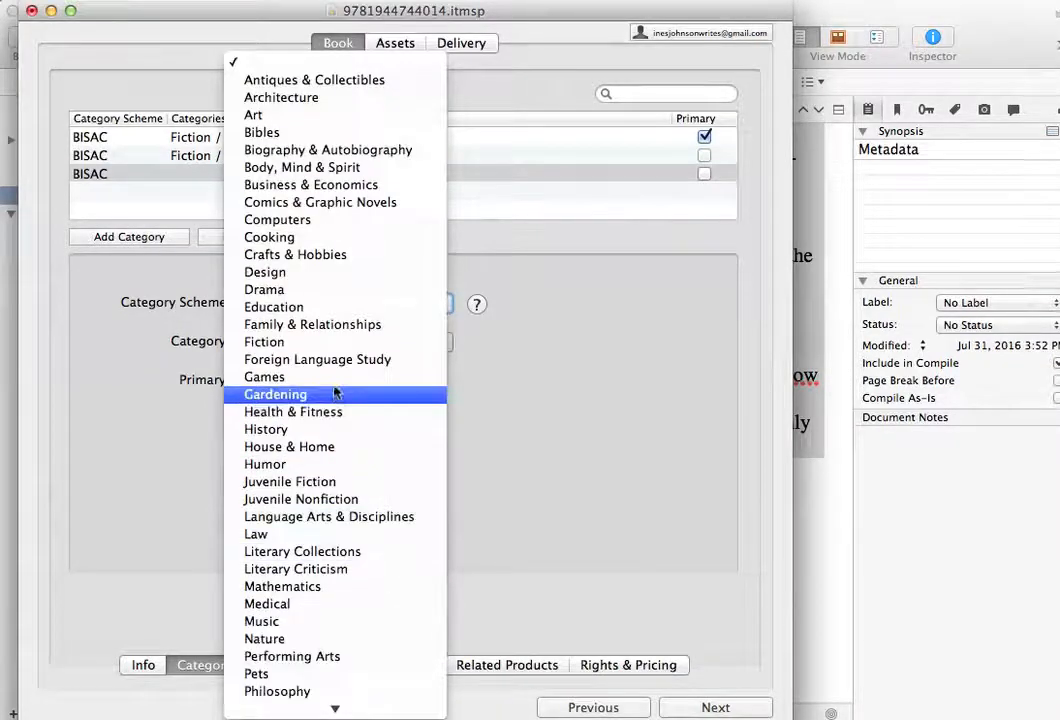
pyautogui.click(333, 359)
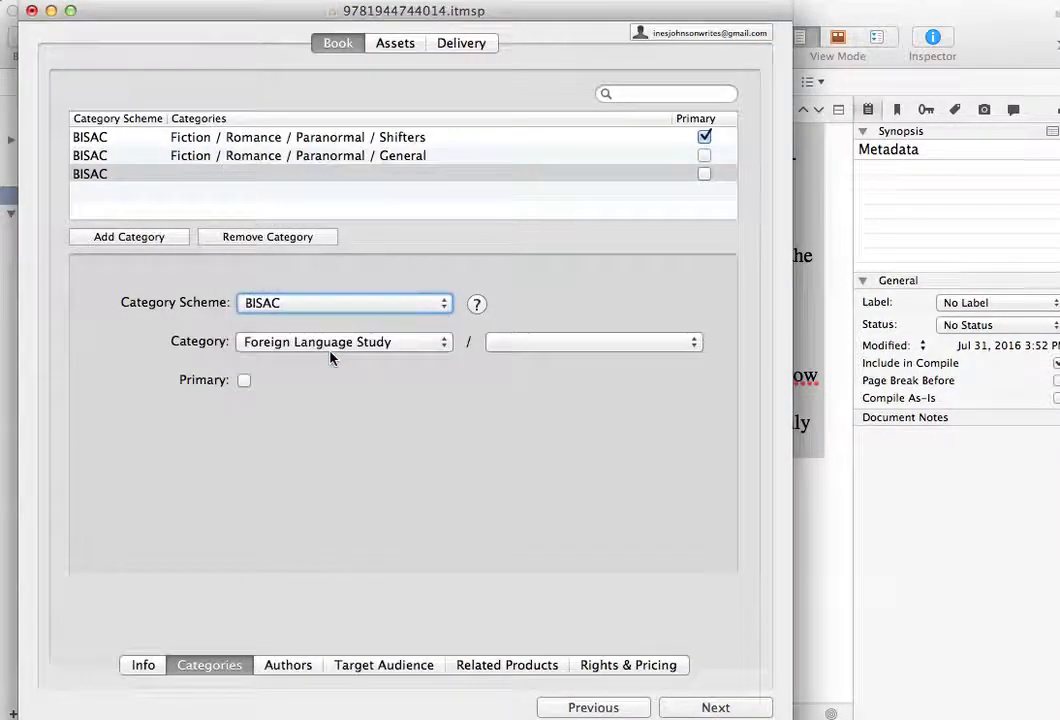
pyautogui.click(435, 346)
pyautogui.click(564, 330)
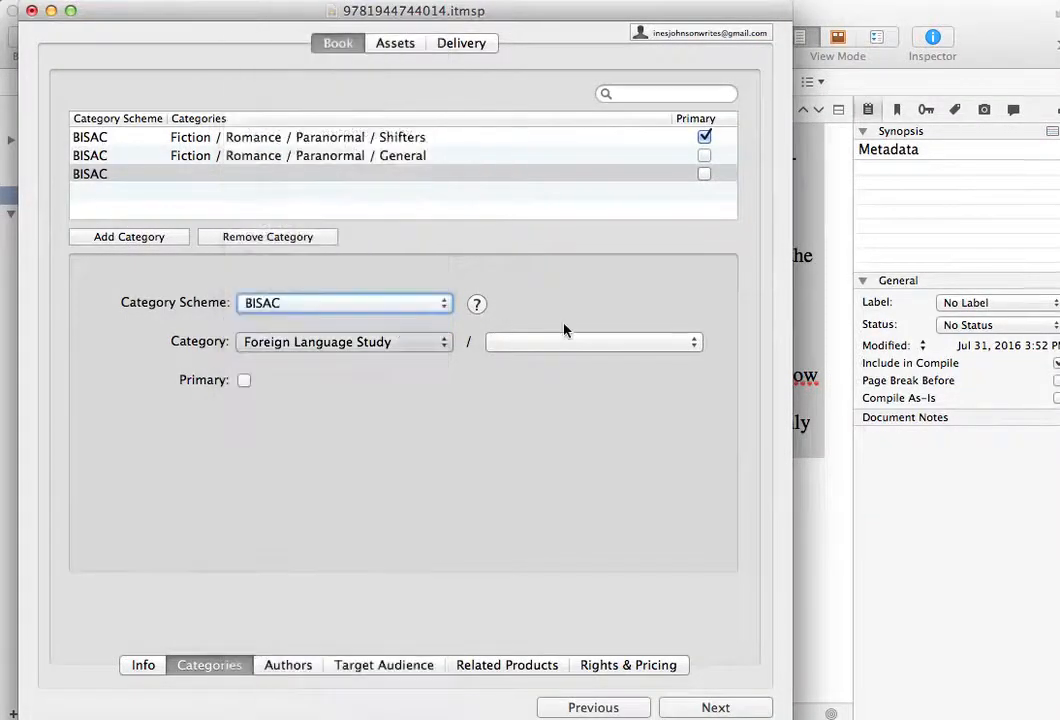
# - Set the third category's Fiction subcategory to Romance / Multicultural & Interracial, leaving it non-primary
pyautogui.click(697, 345)
pyautogui.scroll(-7, 666, 586)
pyautogui.scroll(-8, 666, 586)
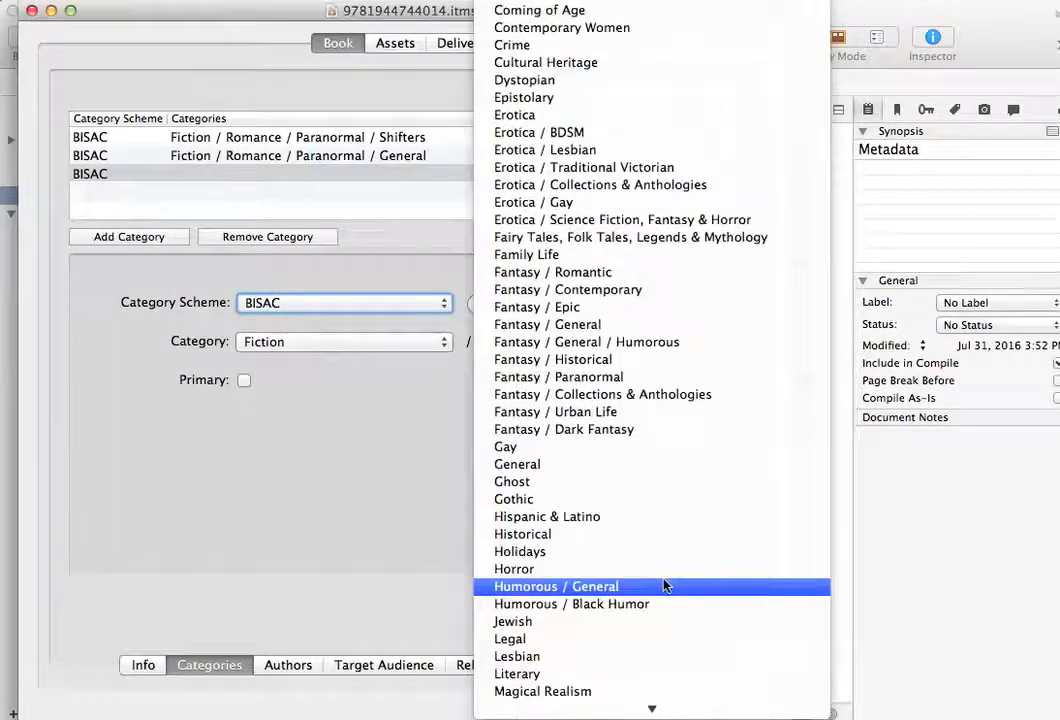
pyautogui.scroll(-6, 666, 586)
pyautogui.scroll(8, 666, 586)
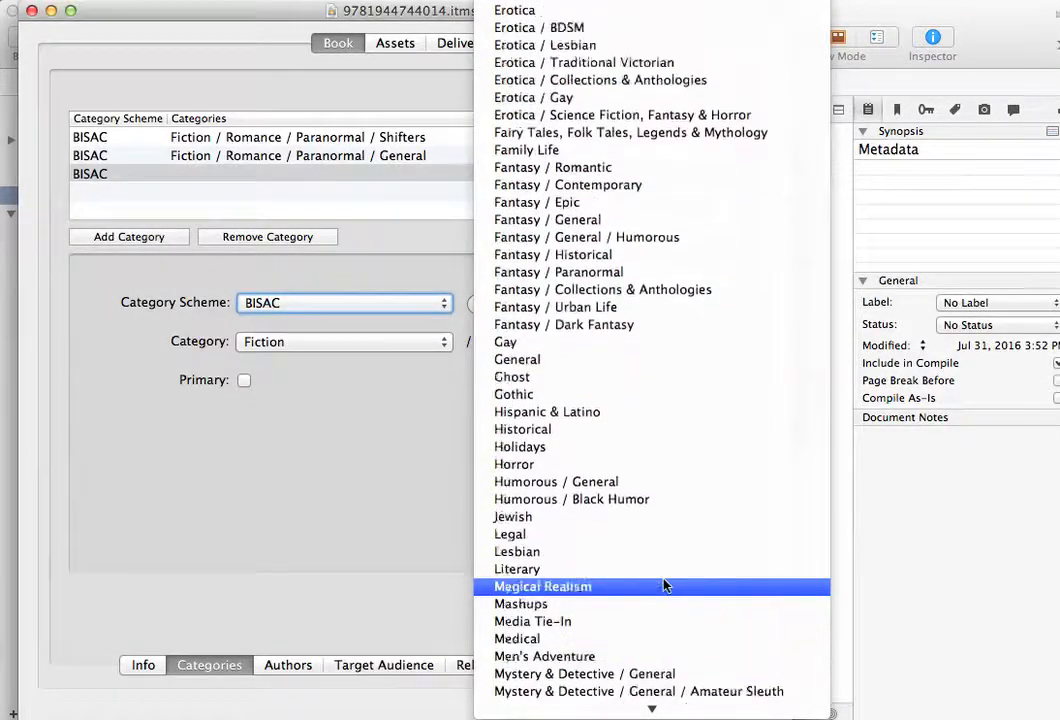
pyautogui.scroll(-15, 666, 586)
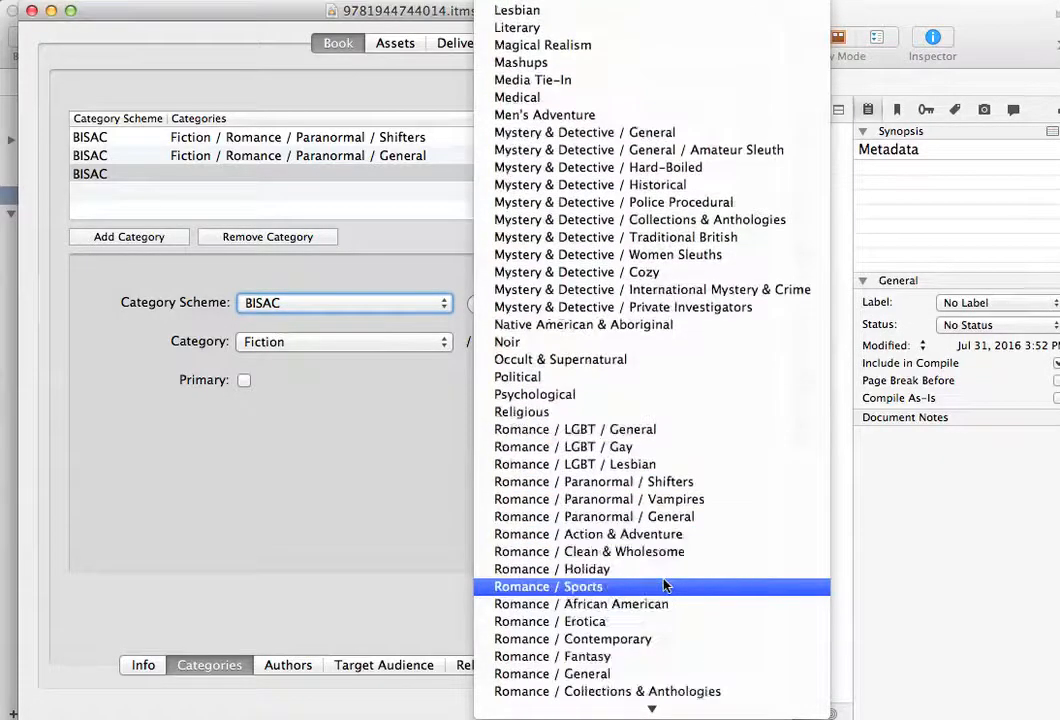
pyautogui.scroll(-3, 666, 586)
pyautogui.scroll(-1, 666, 586)
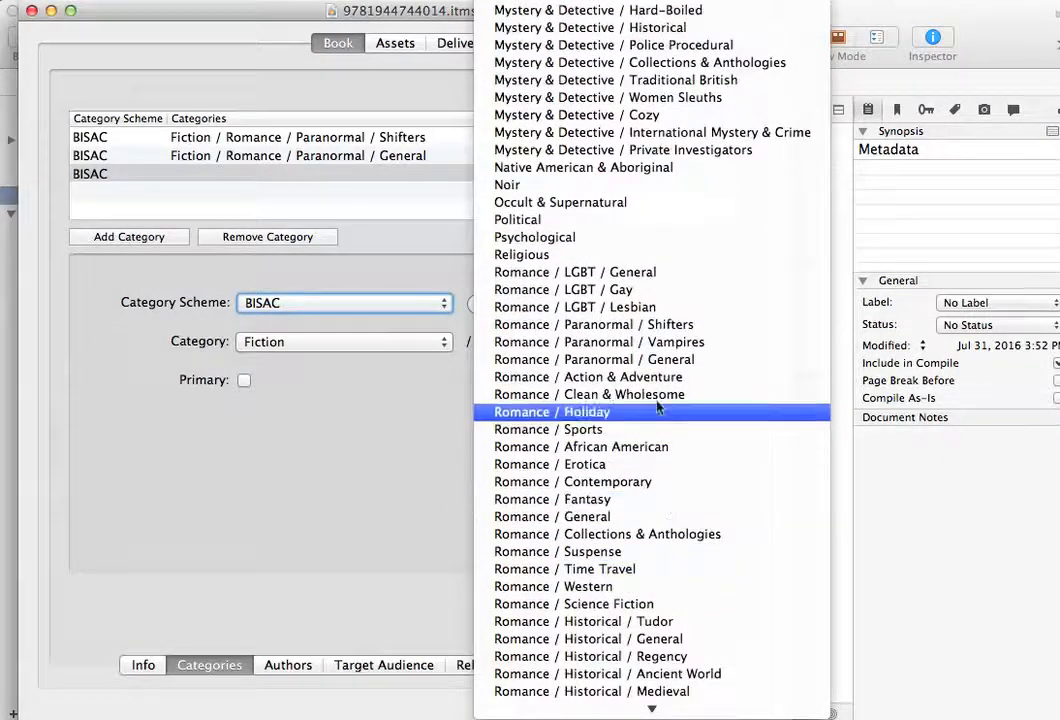
pyautogui.scroll(15, 653, 304)
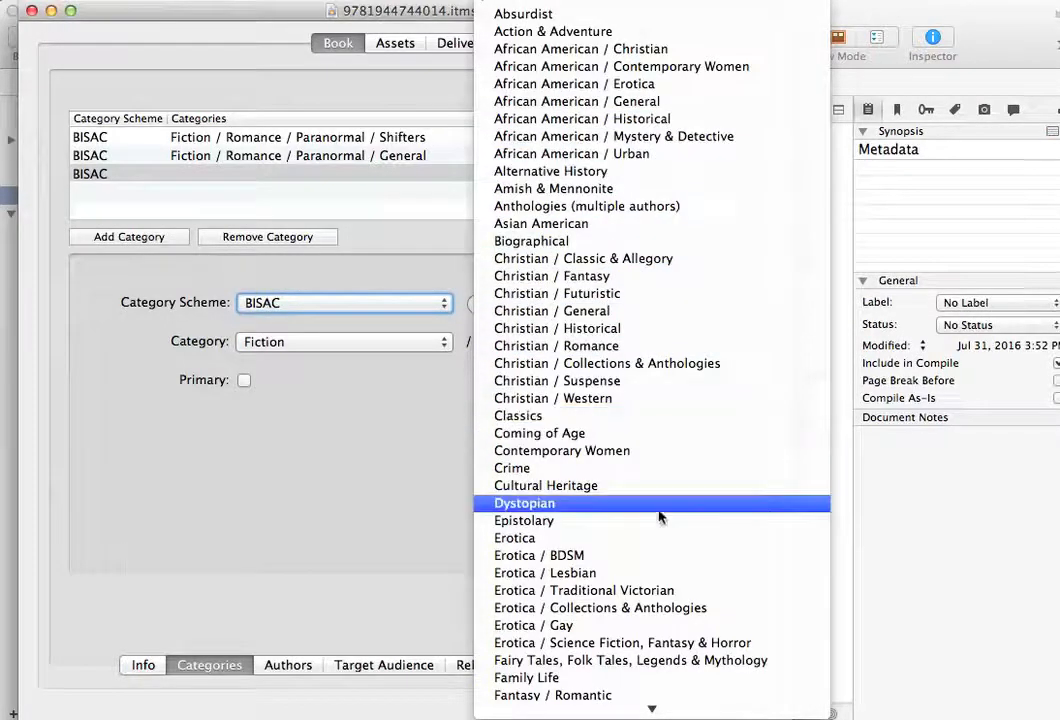
pyautogui.scroll(-15, 675, 627)
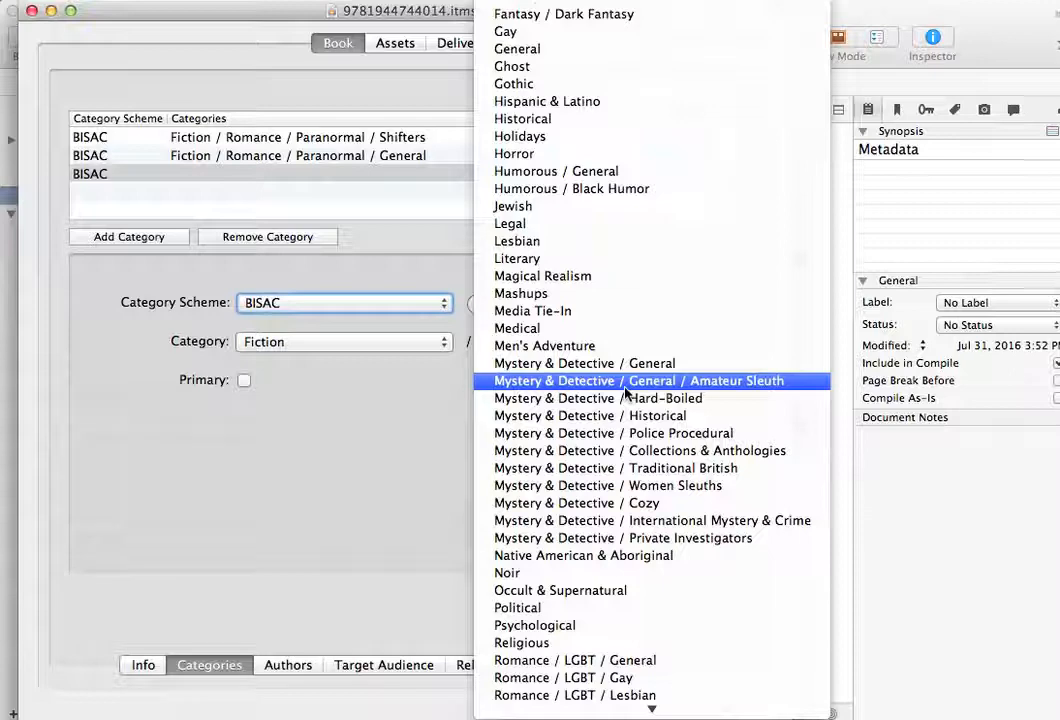
pyautogui.scroll(-15, 625, 390)
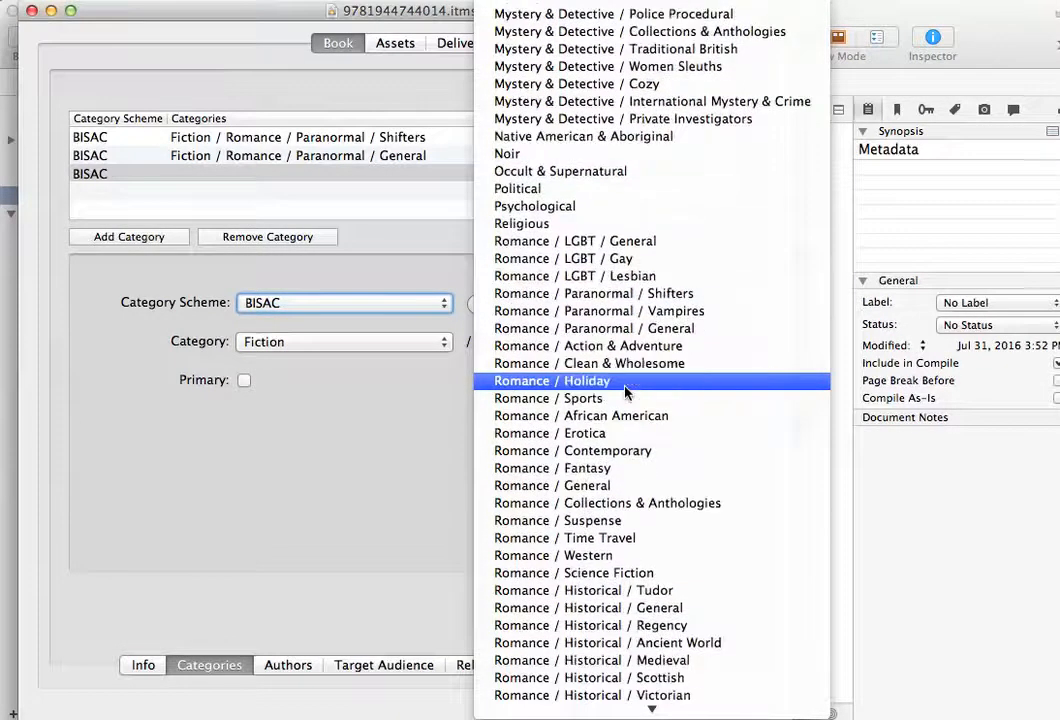
pyautogui.scroll(-6, 625, 390)
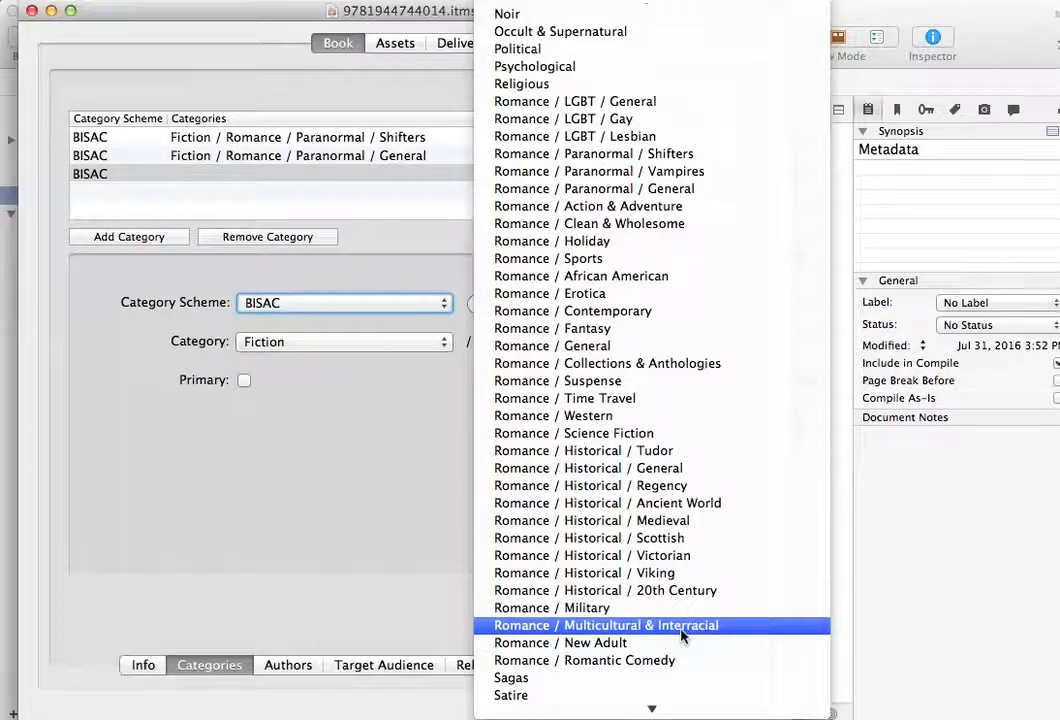
pyautogui.click(683, 627)
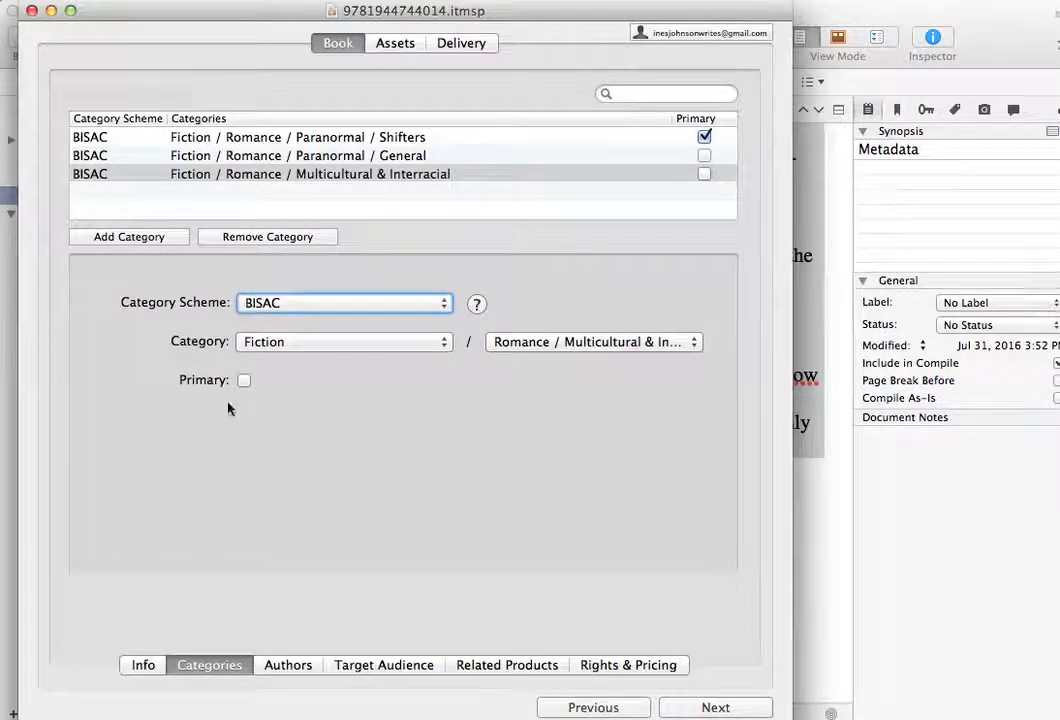
# - Add a fourth, non-primary BISAC category of Fiction with the subcategory African American / General
pyautogui.click(136, 243)
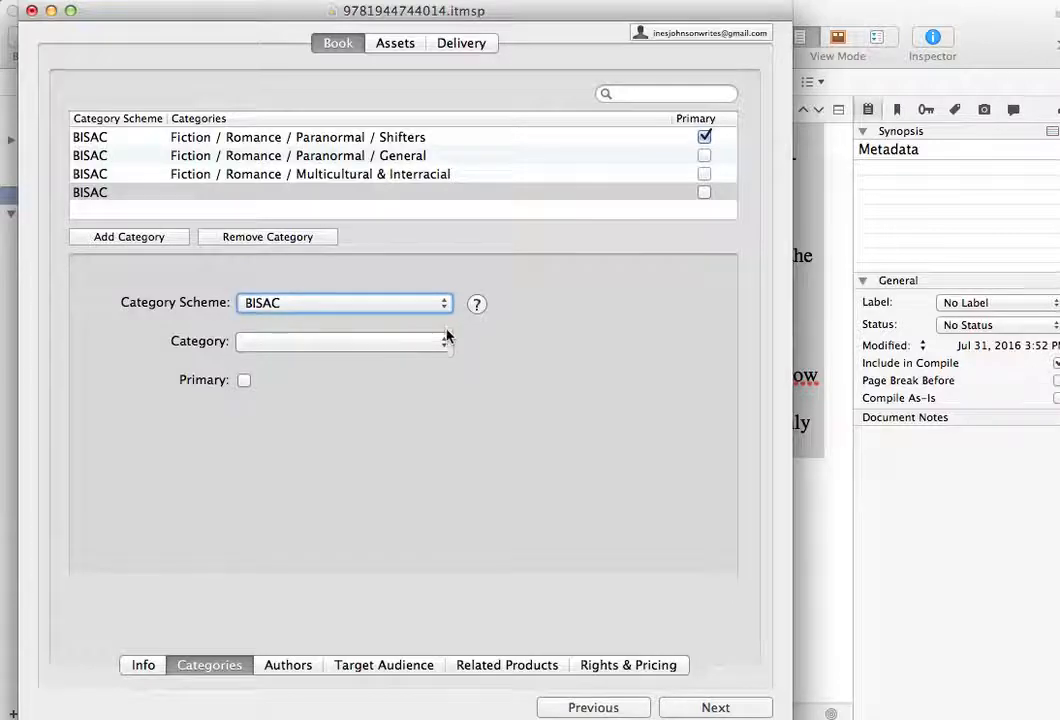
pyautogui.click(443, 341)
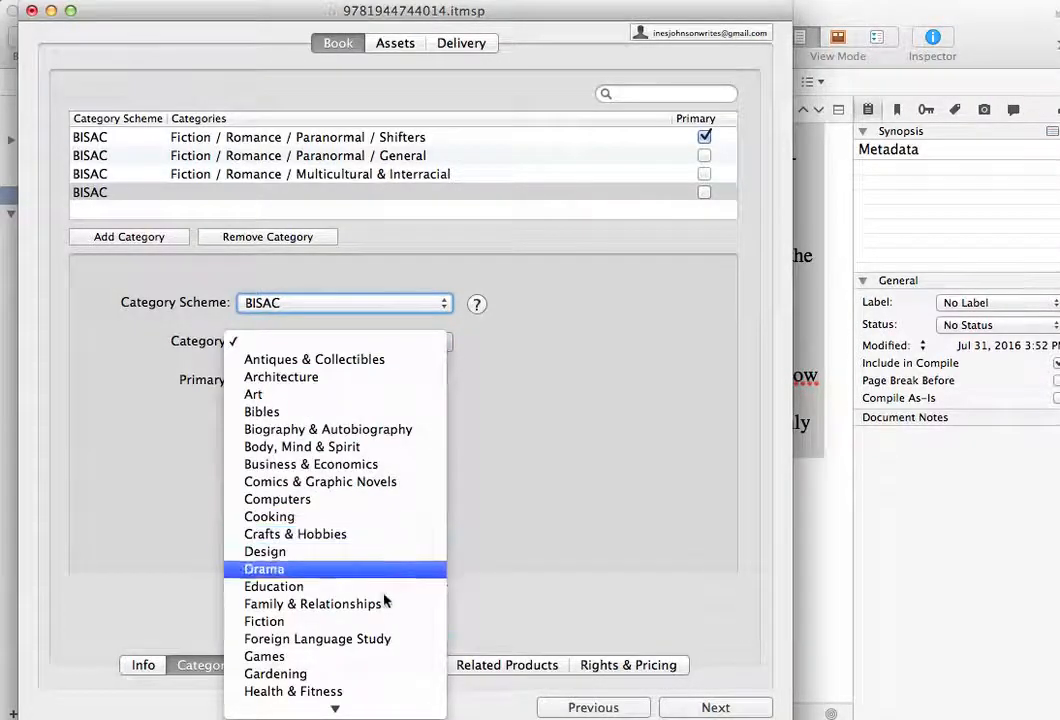
pyautogui.click(410, 622)
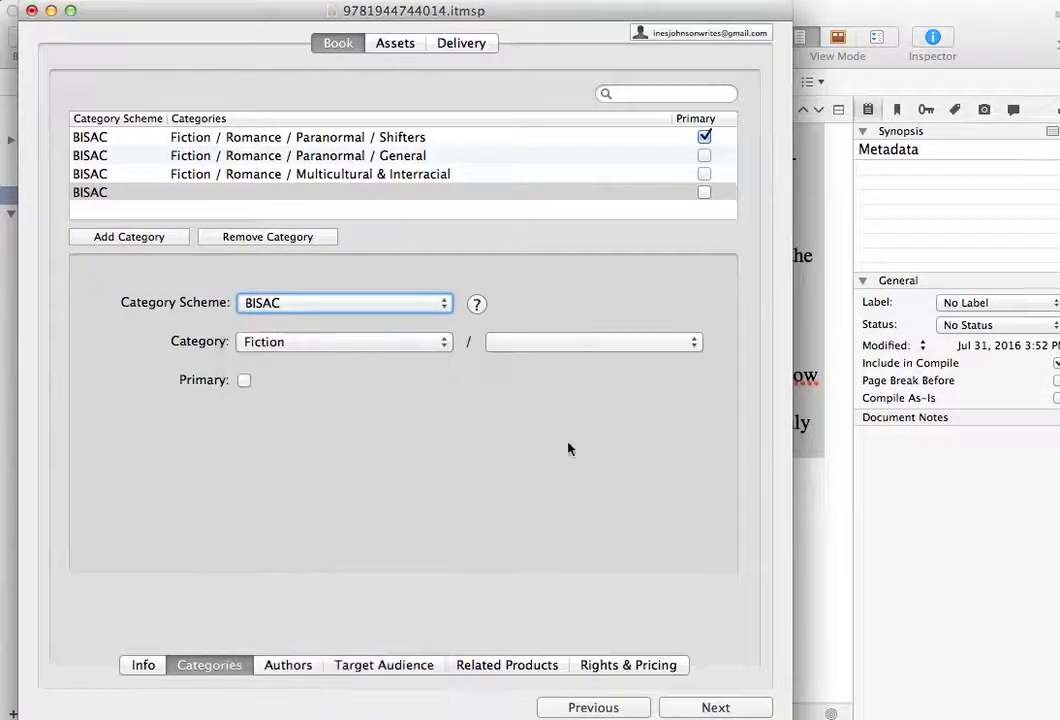
pyautogui.click(689, 342)
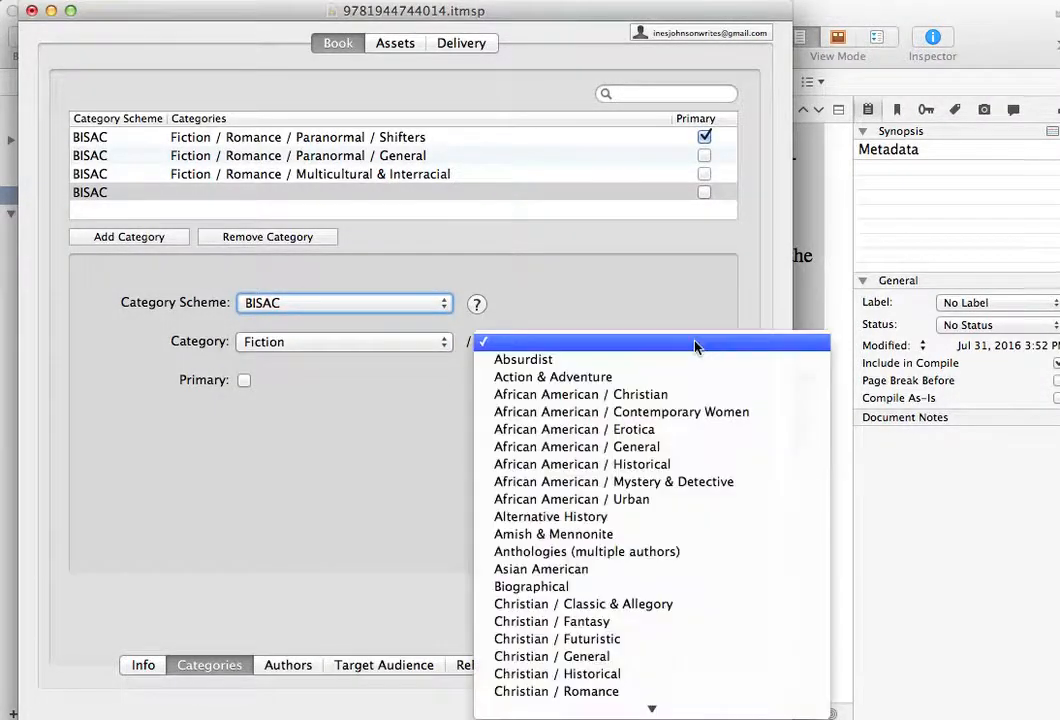
pyautogui.click(670, 452)
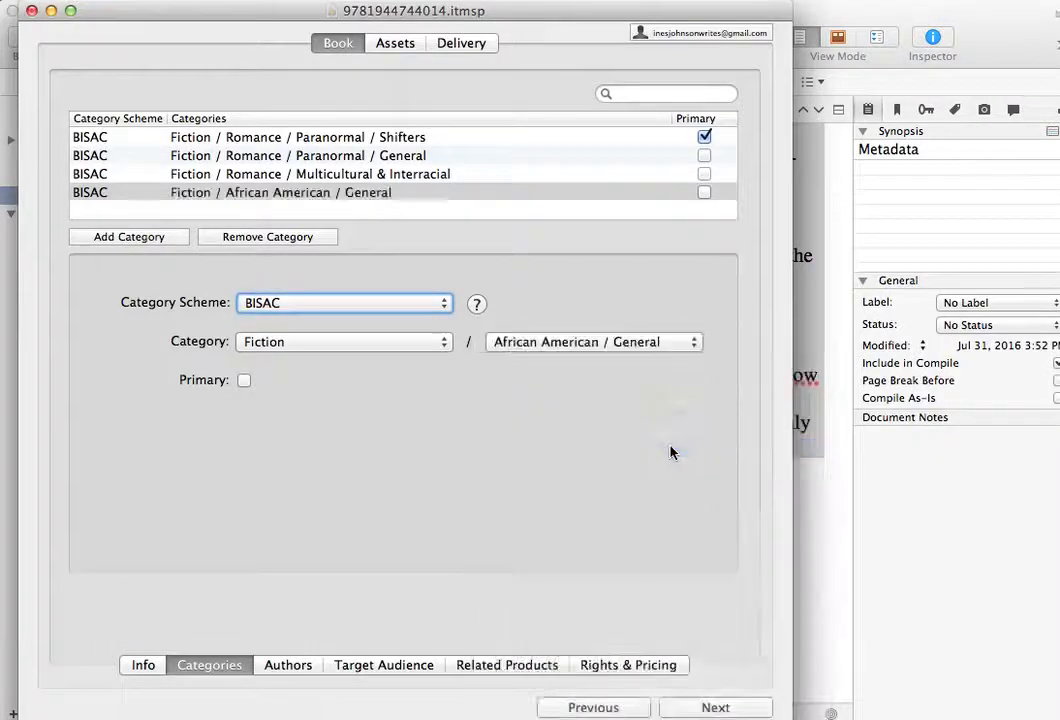
# - Add a BISAC category of Fiction with the subcategory Romance / African American, and remove the Fiction / African American / General category
pyautogui.click(156, 238)
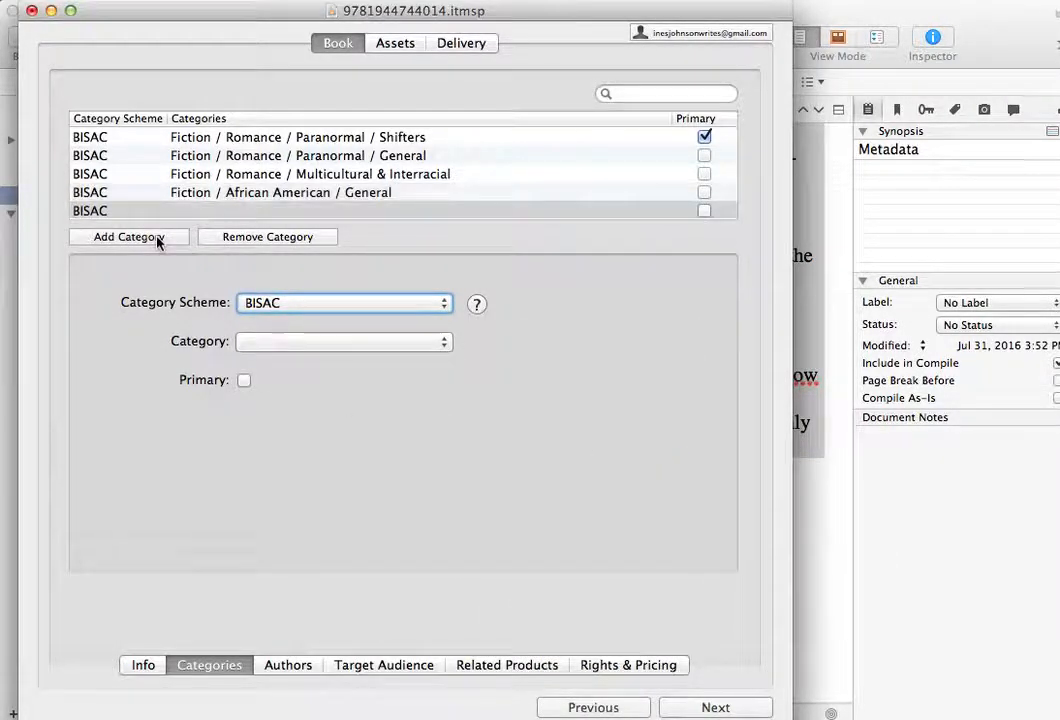
pyautogui.click(430, 342)
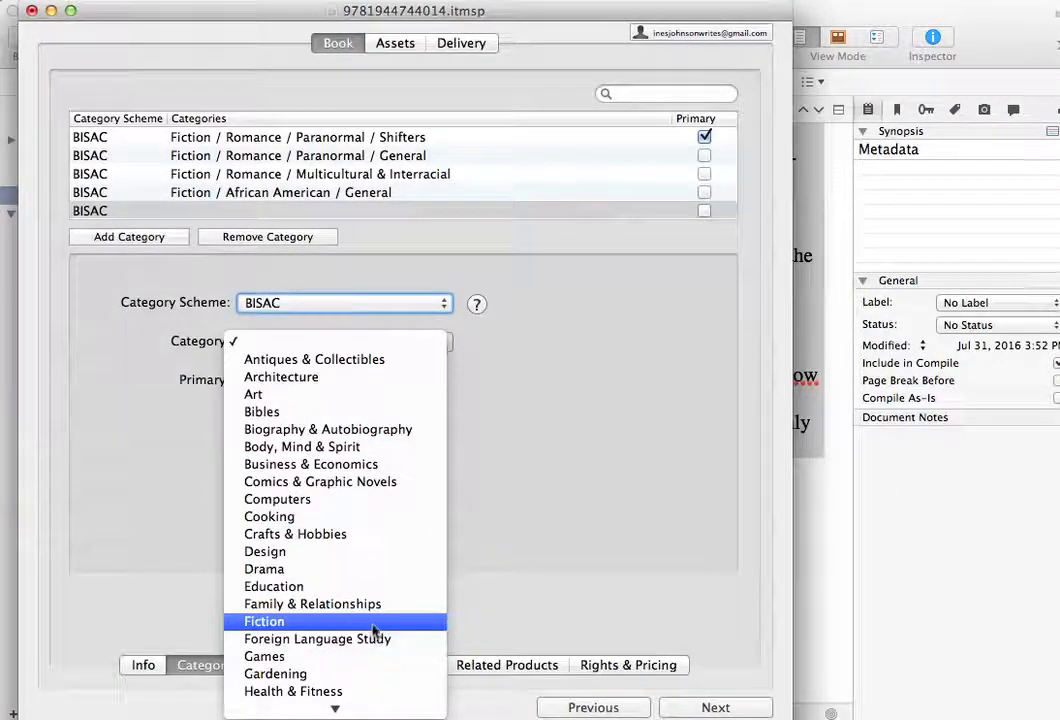
pyautogui.click(314, 622)
pyautogui.click(700, 346)
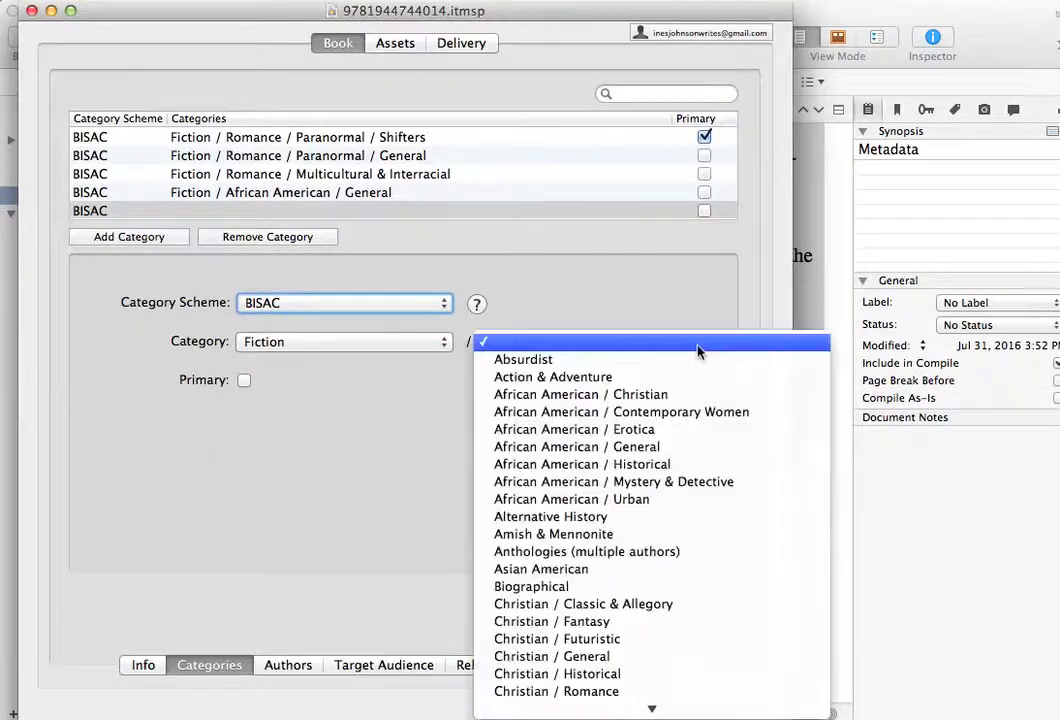
pyautogui.scroll(-8, 675, 565)
pyautogui.scroll(-12, 675, 565)
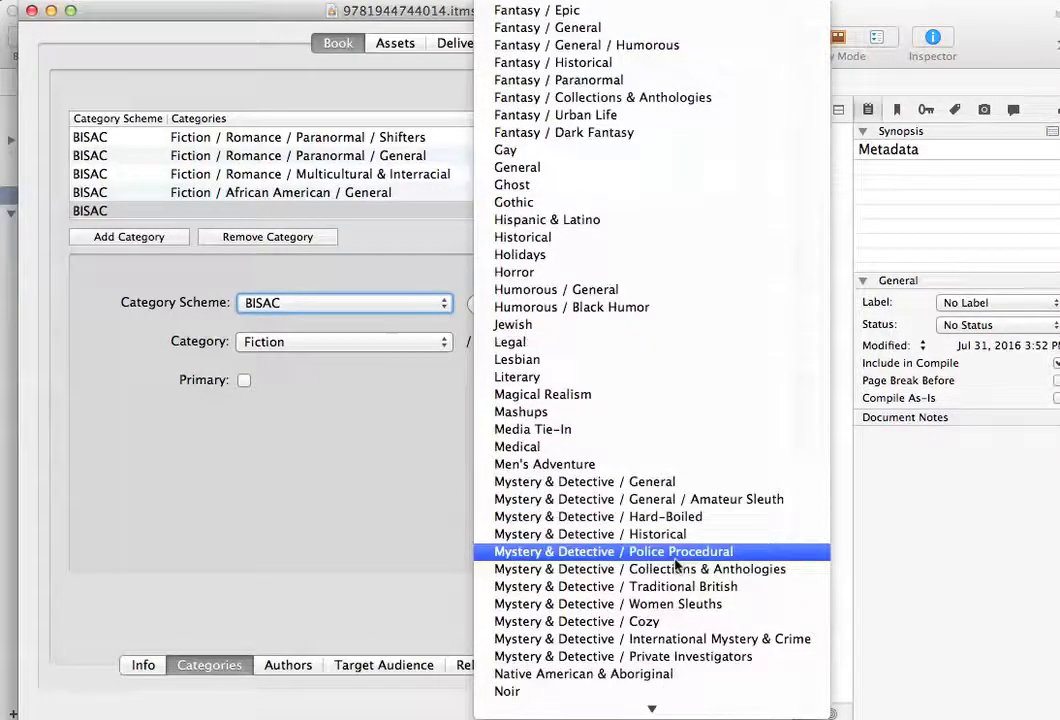
pyautogui.scroll(-5, 675, 565)
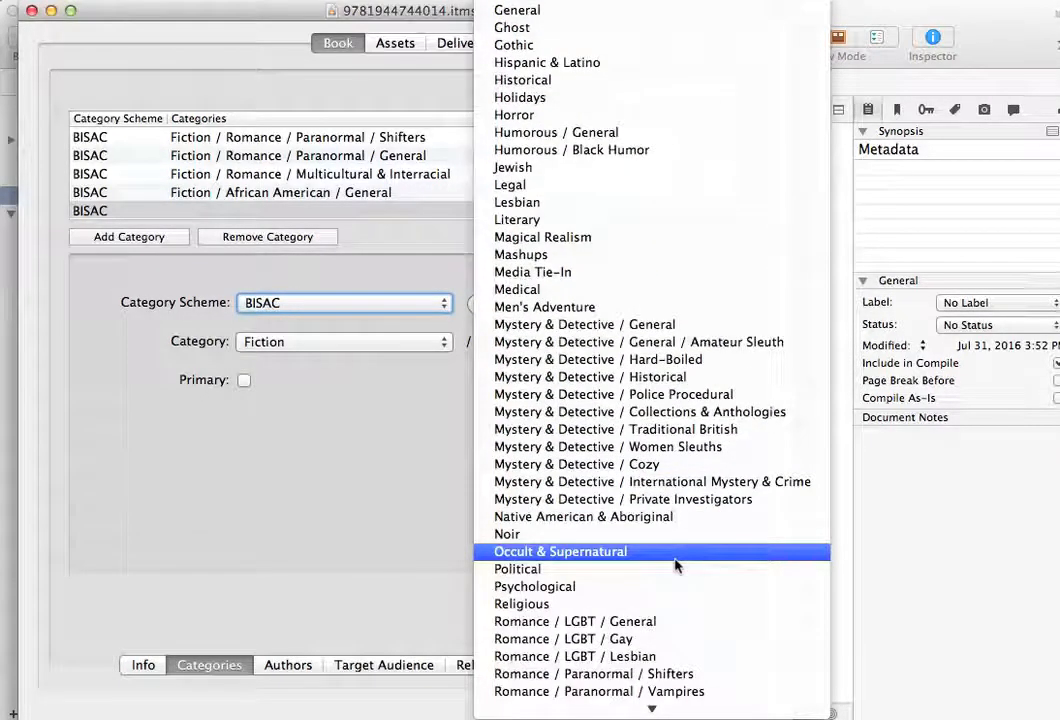
pyautogui.scroll(-10, 675, 565)
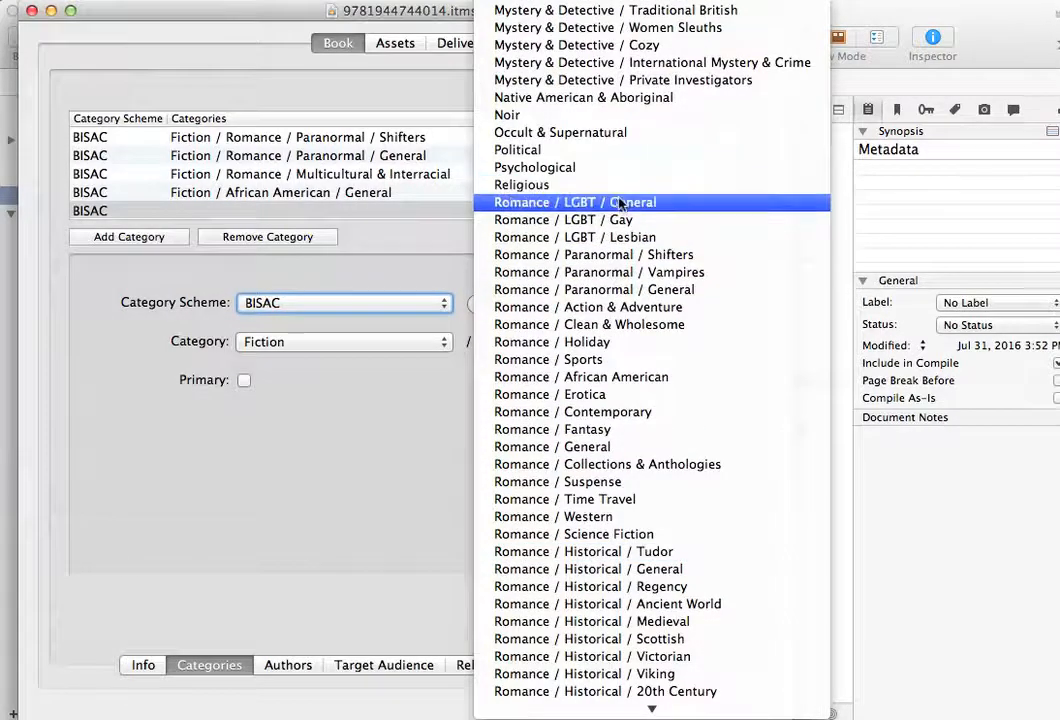
pyautogui.click(665, 380)
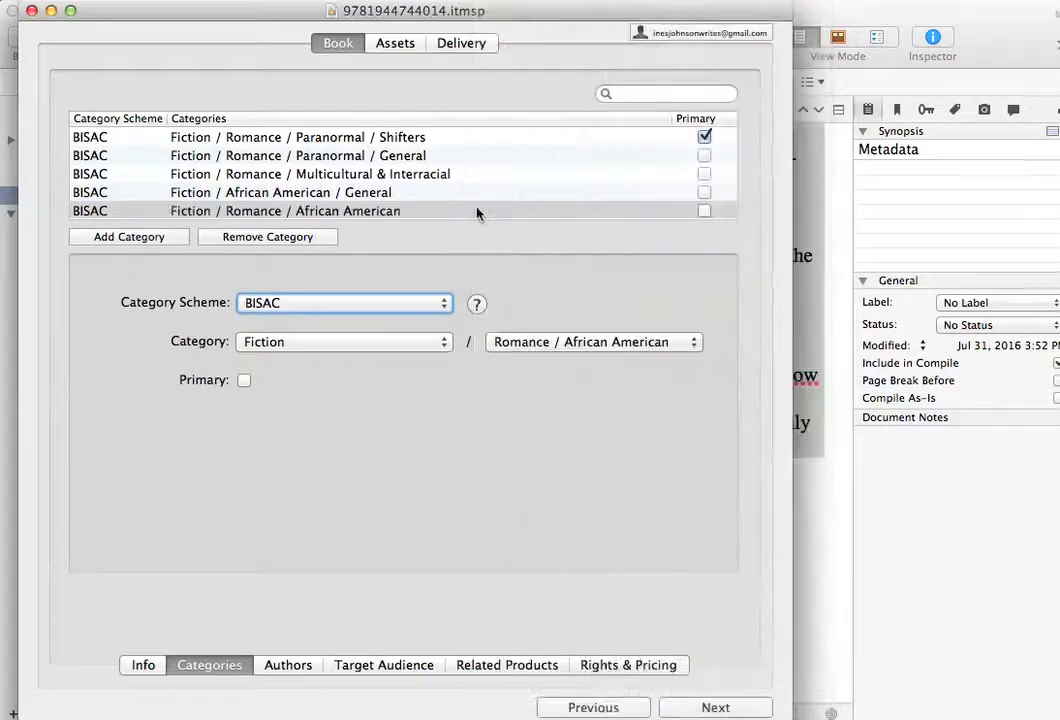
pyautogui.click(251, 194)
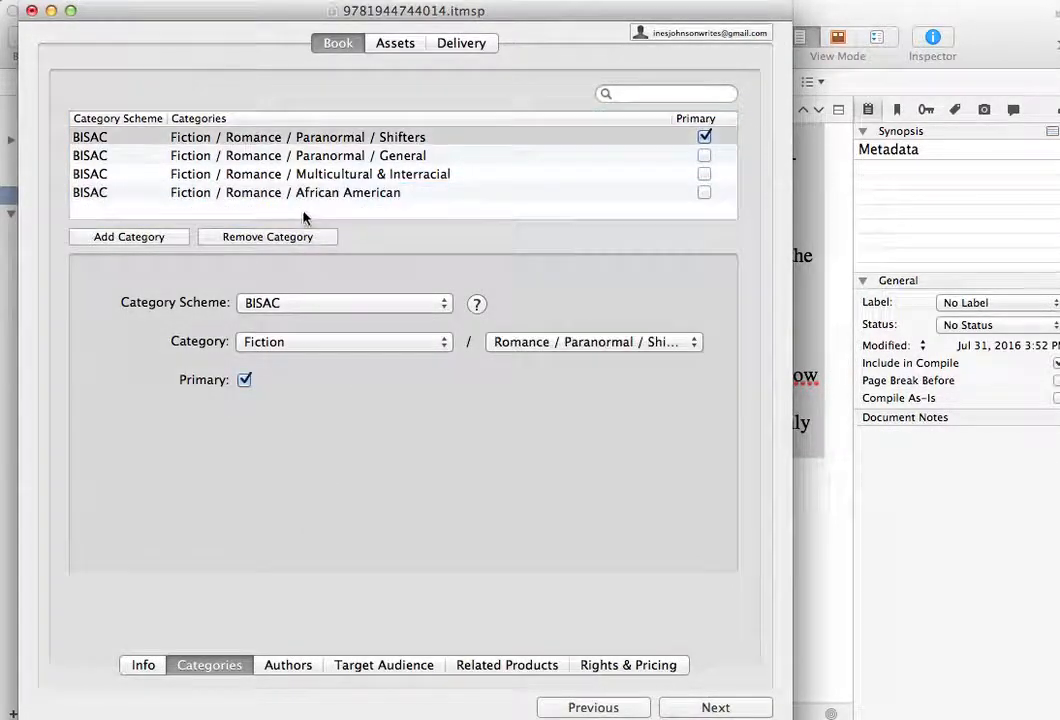
# - Add a fifth category entry under the BISAC scheme and set its main category to Fiction
pyautogui.click(163, 239)
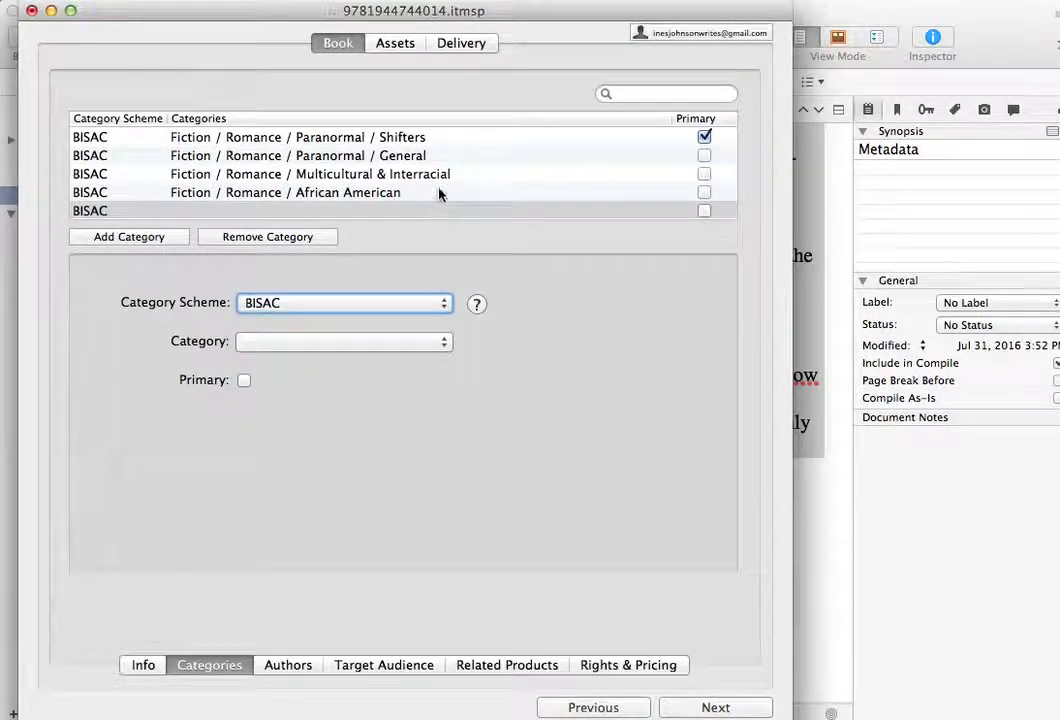
pyautogui.click(445, 305)
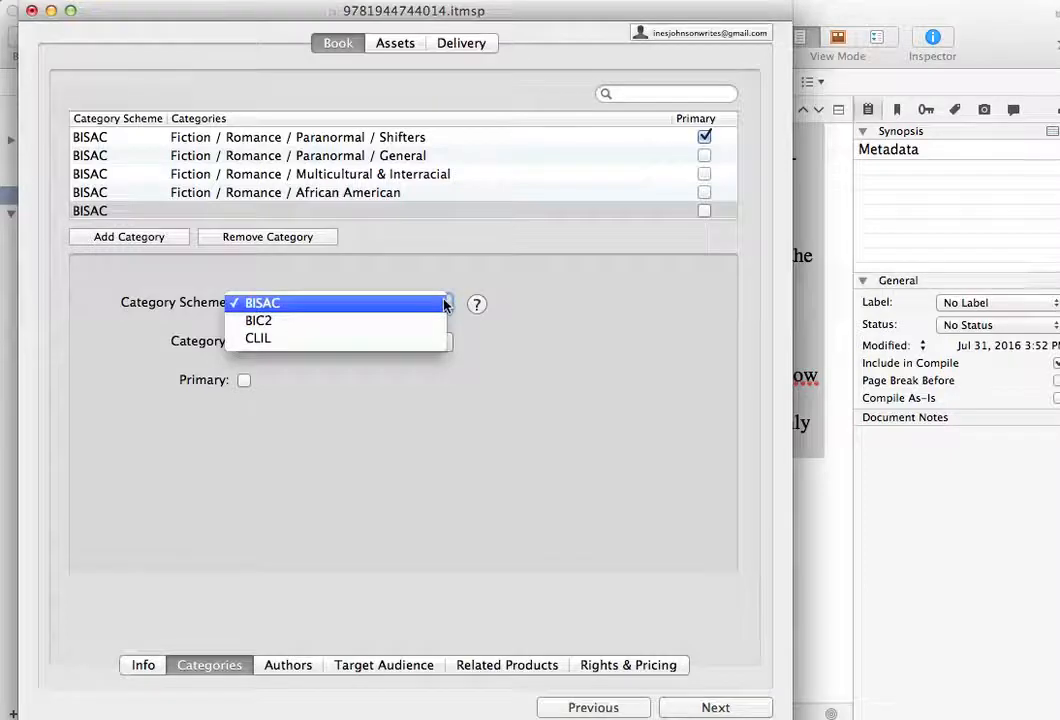
pyautogui.click(563, 298)
pyautogui.click(445, 345)
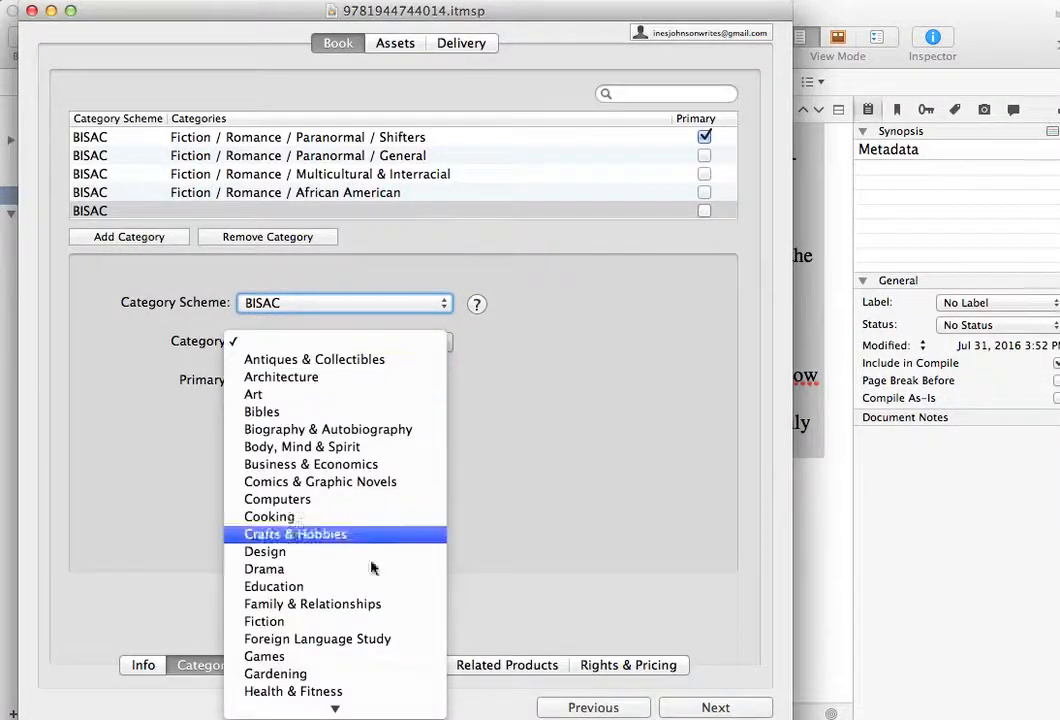
pyautogui.scroll(-5, 386, 502)
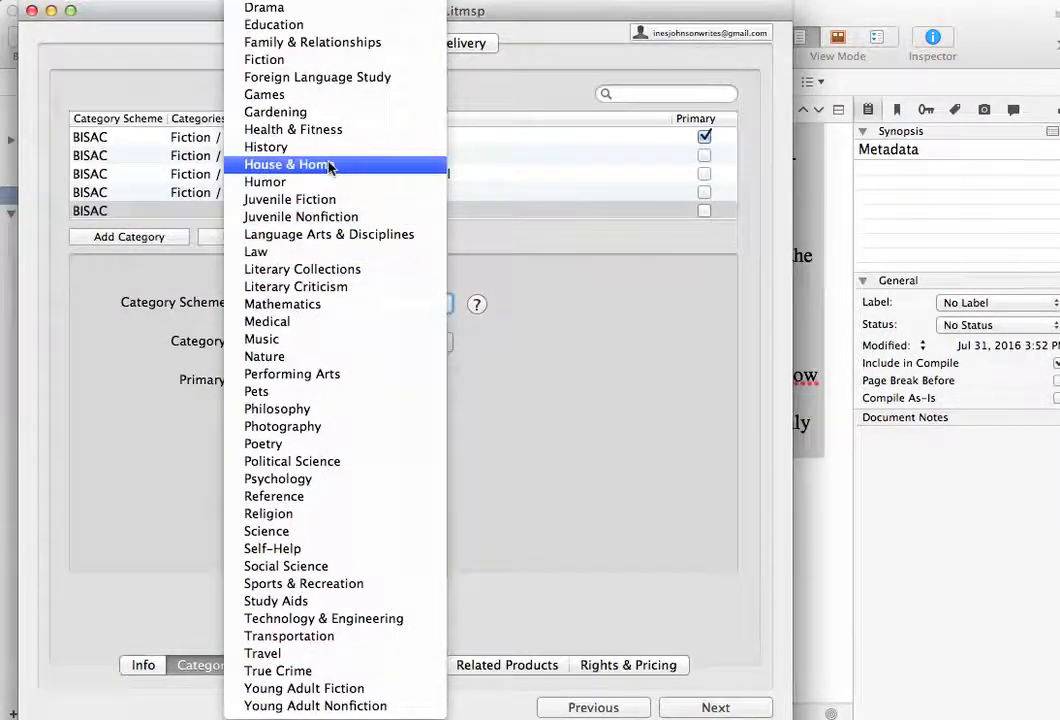
pyautogui.click(268, 59)
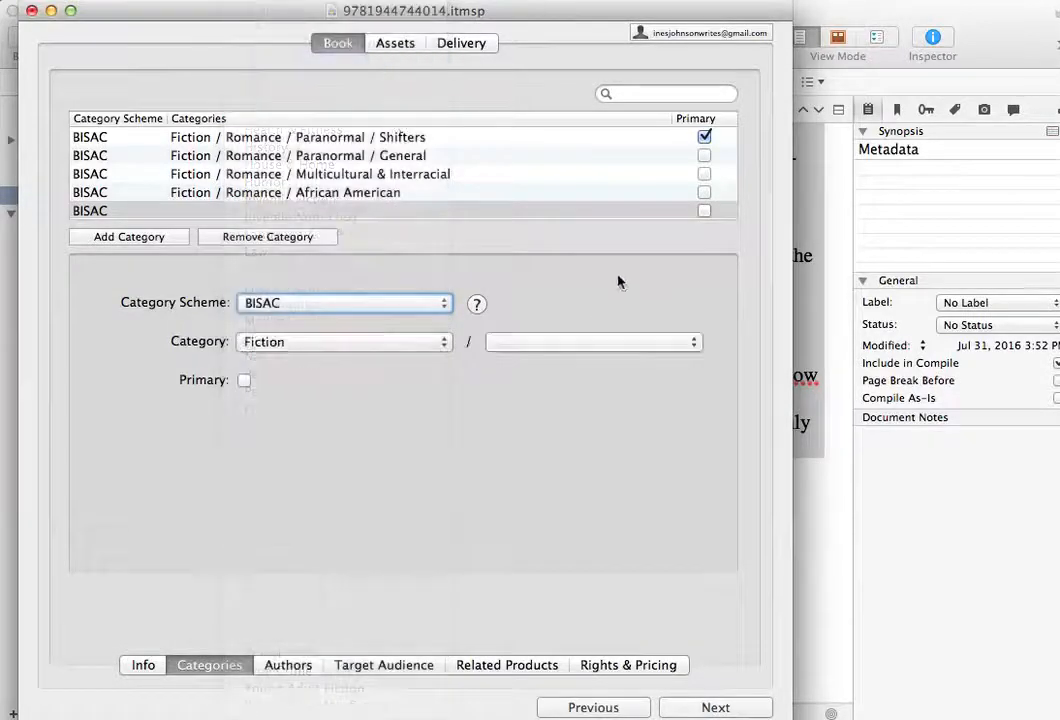
# - Set the fifth category's Fiction subcategory to Romance / Romantic Comedy, leaving it non-primary
pyautogui.click(600, 342)
pyautogui.scroll(-5, 700, 582)
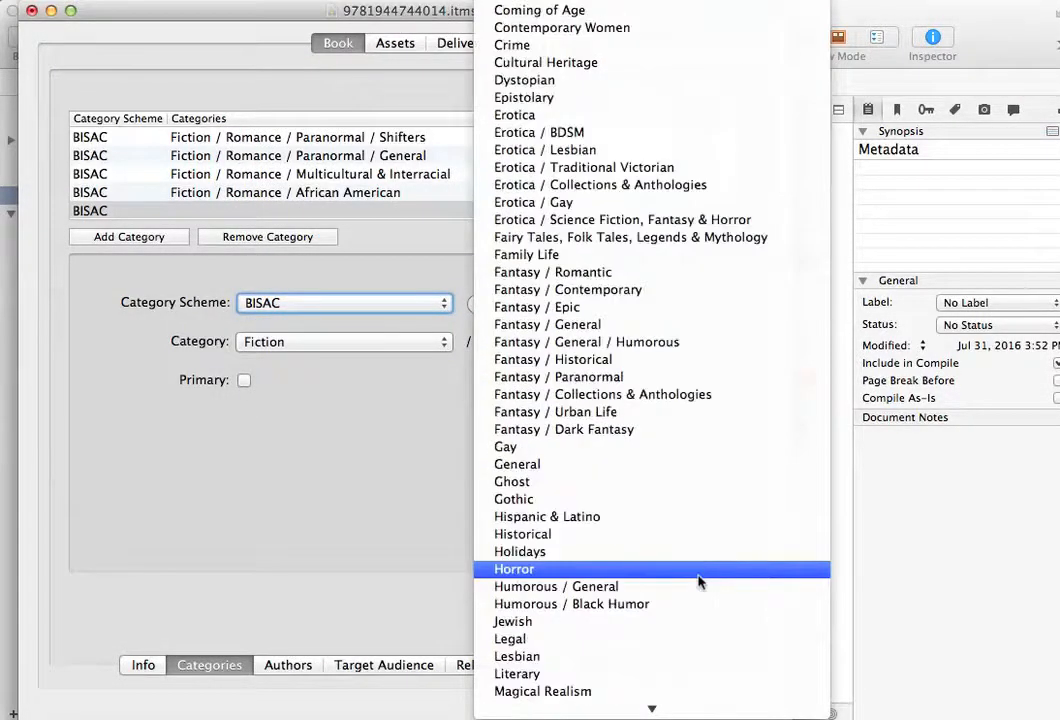
pyautogui.scroll(-4, 698, 582)
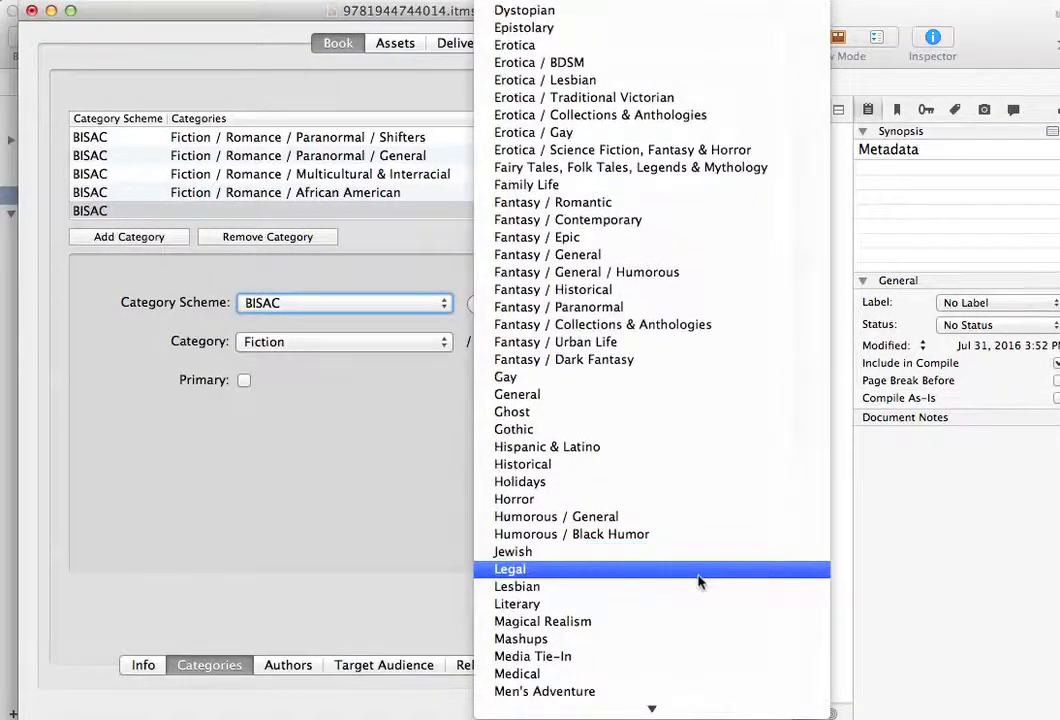
pyautogui.scroll(-12, 698, 582)
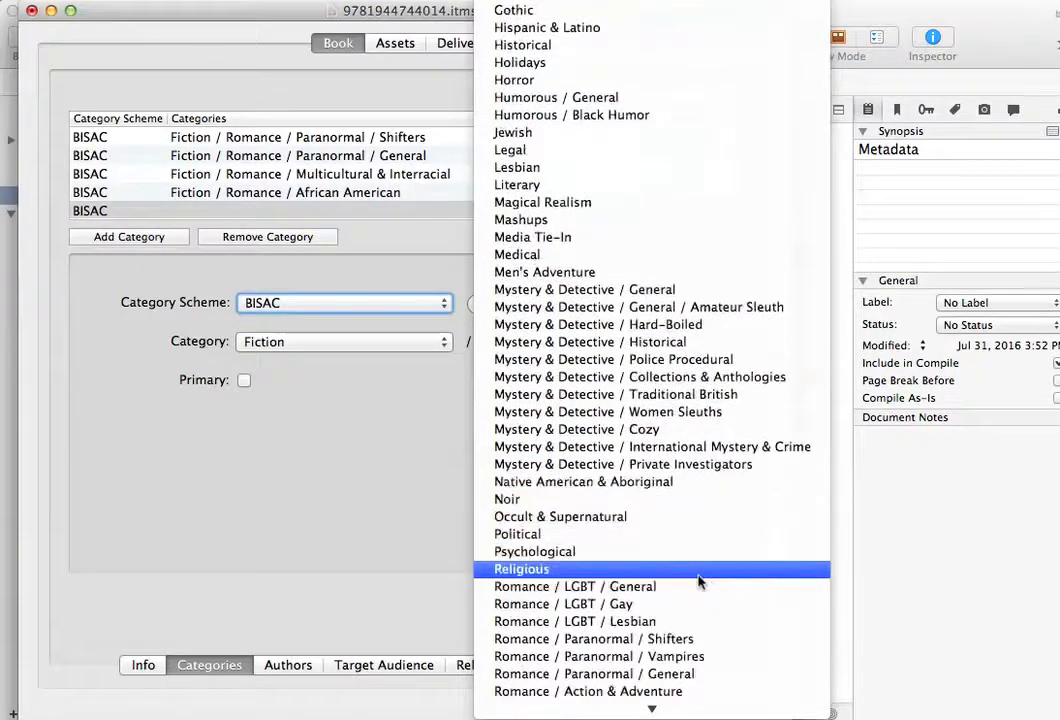
pyautogui.scroll(-5, 698, 582)
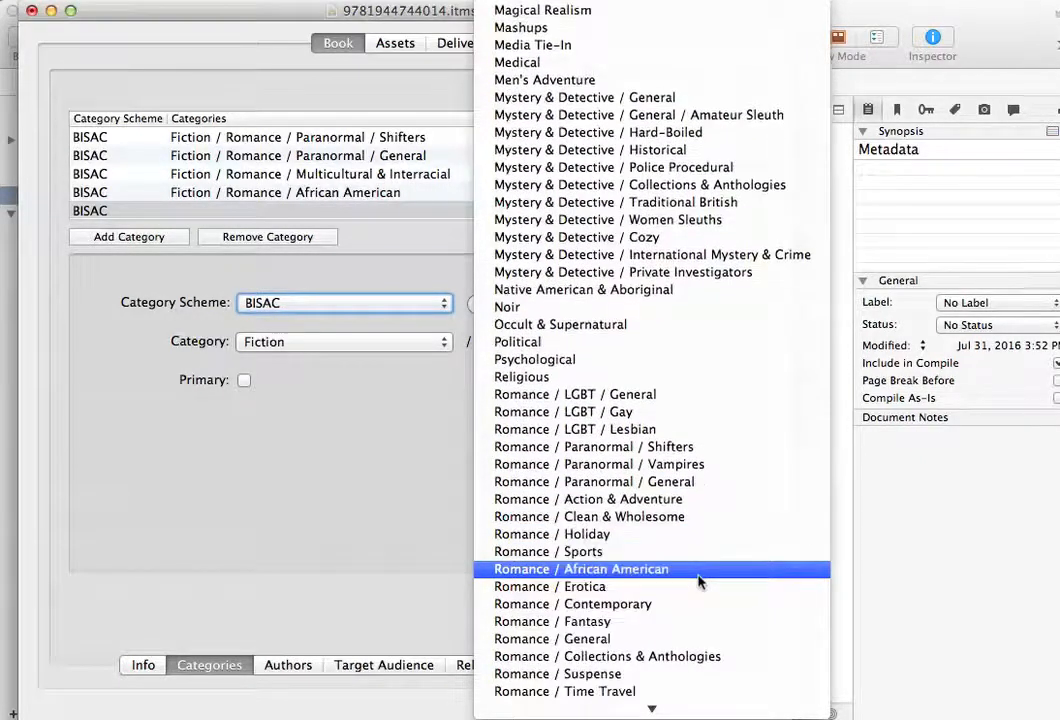
pyautogui.scroll(-1, 698, 582)
pyautogui.scroll(-3, 698, 582)
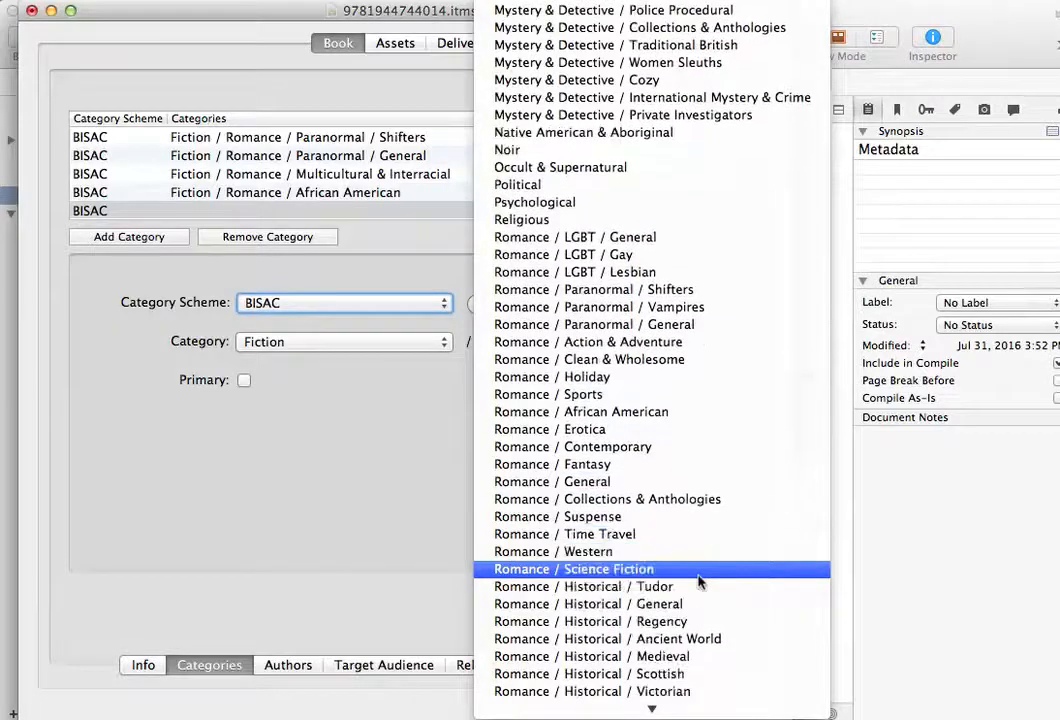
pyautogui.scroll(-7, 698, 582)
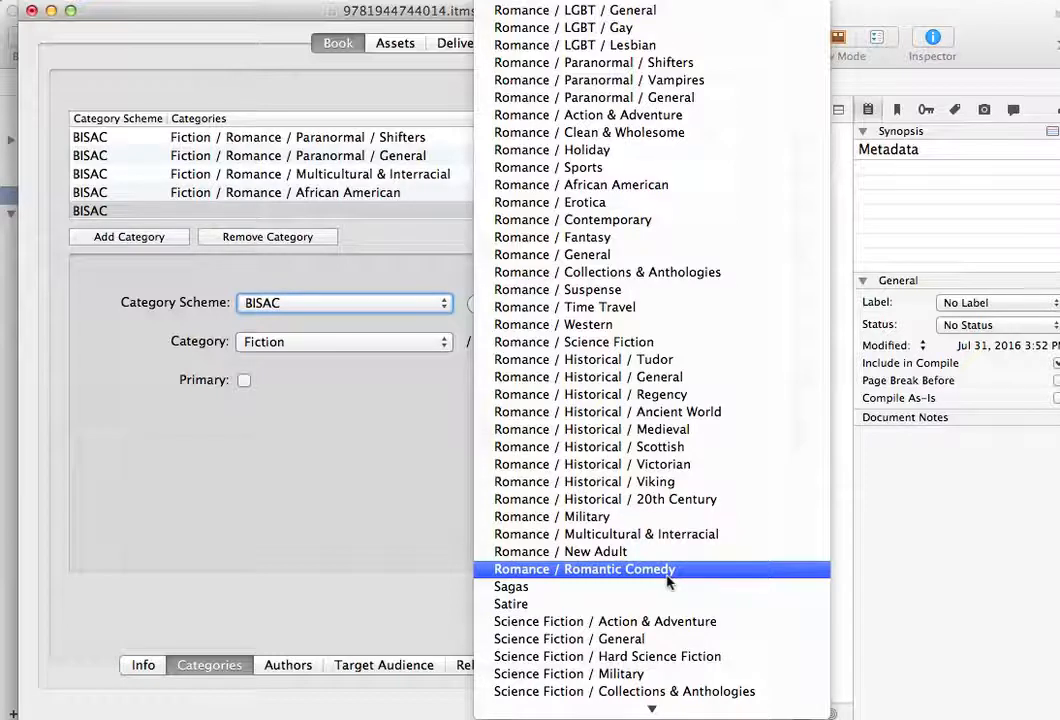
pyautogui.click(668, 582)
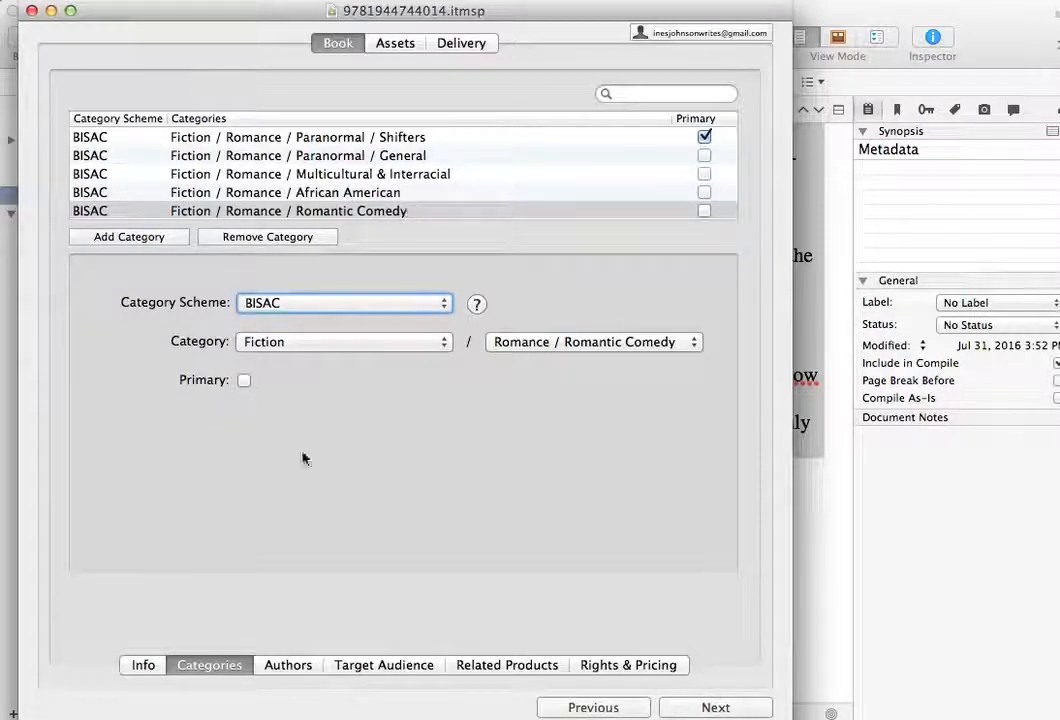
# - Add a primary author entry to the book with the role Author
pyautogui.click(299, 667)
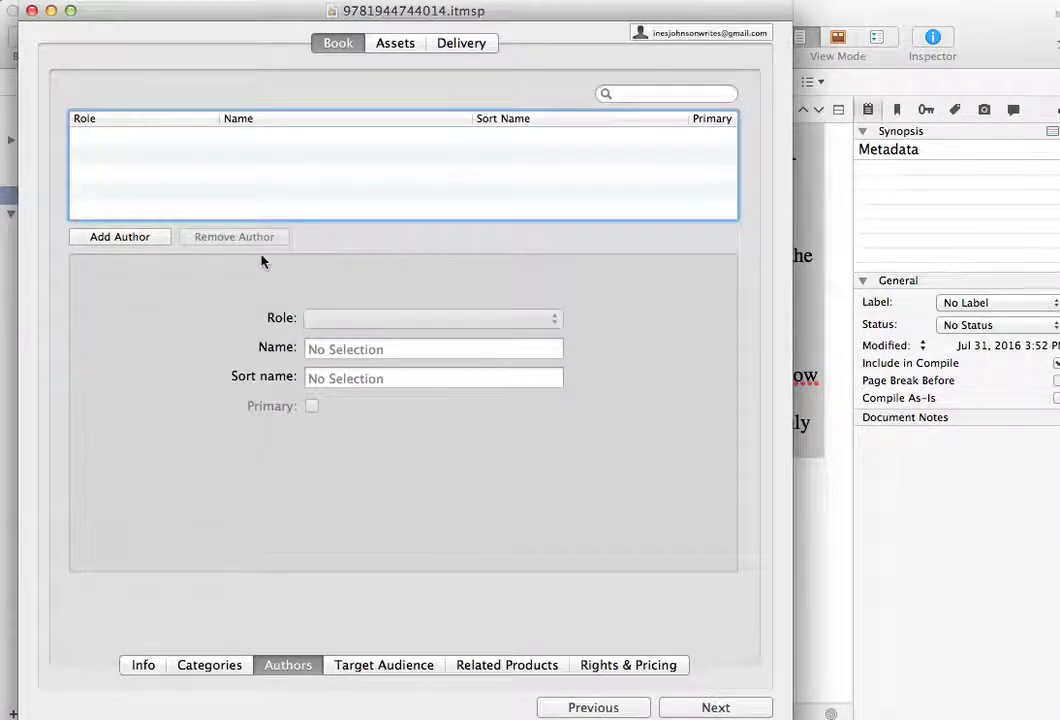
pyautogui.click(135, 241)
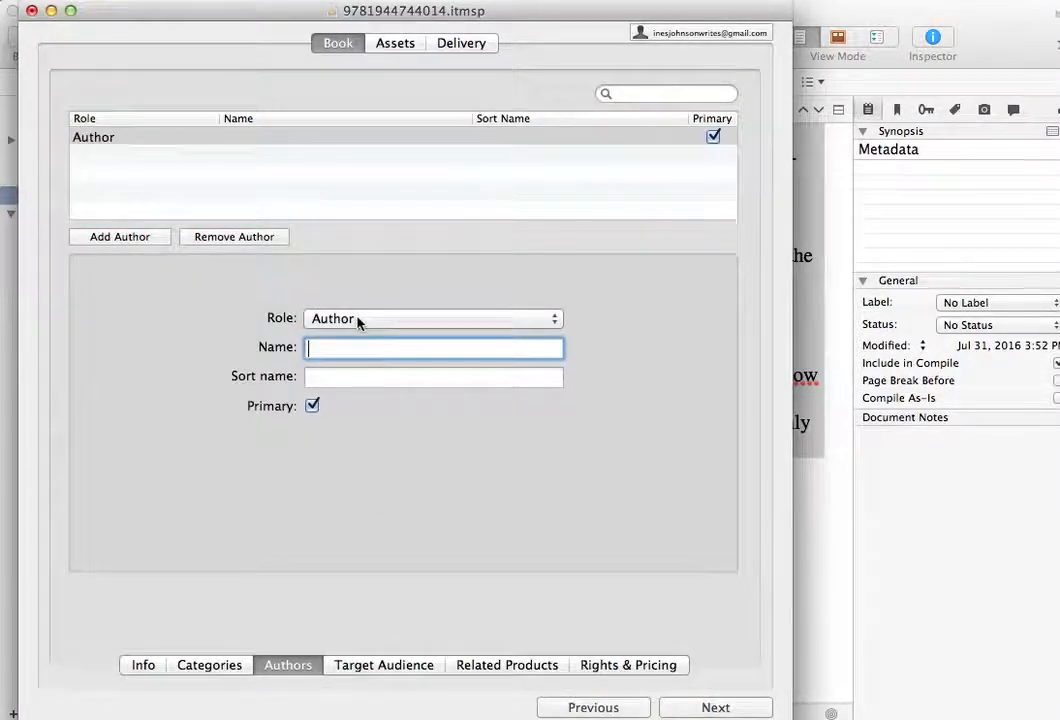
pyautogui.click(553, 320)
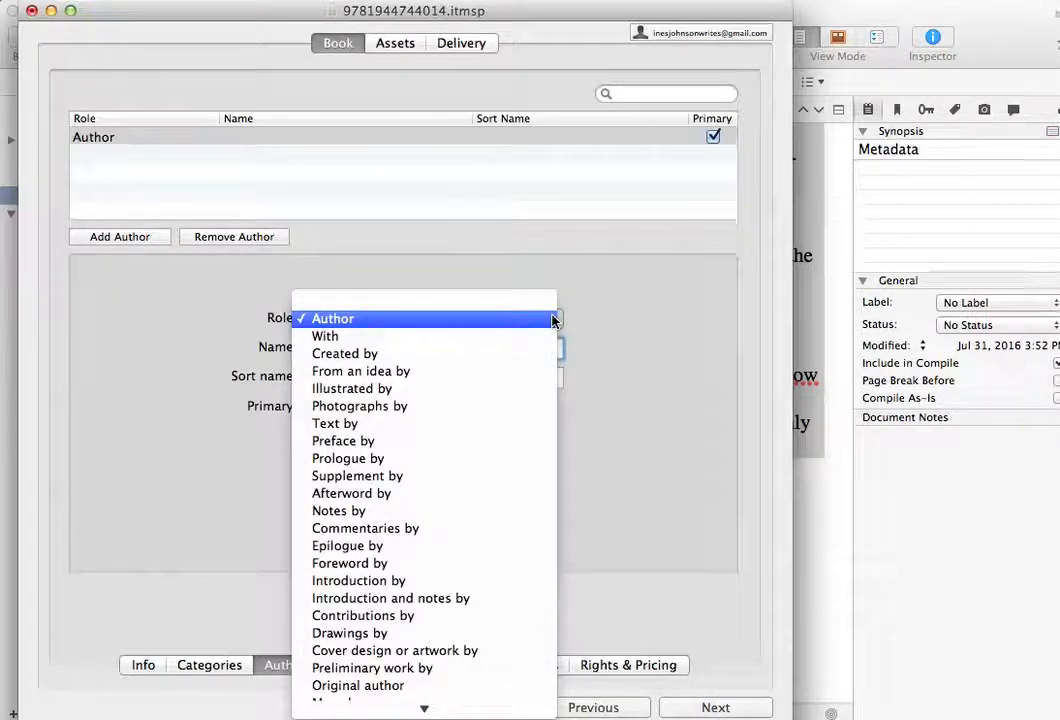
pyautogui.click(556, 320)
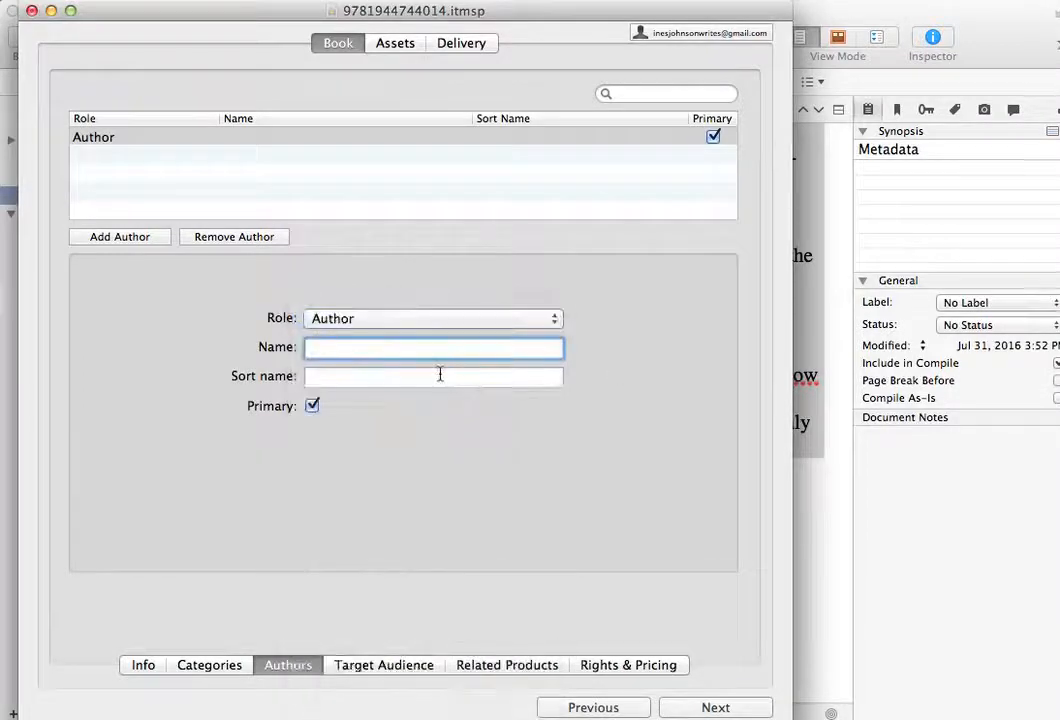
# - Enter the author's full name and the sort name in last-name-first form
pyautogui.write('Ines Johnson')
pyautogui.press('Tab')
pyautogui.write('Johnson, INes')
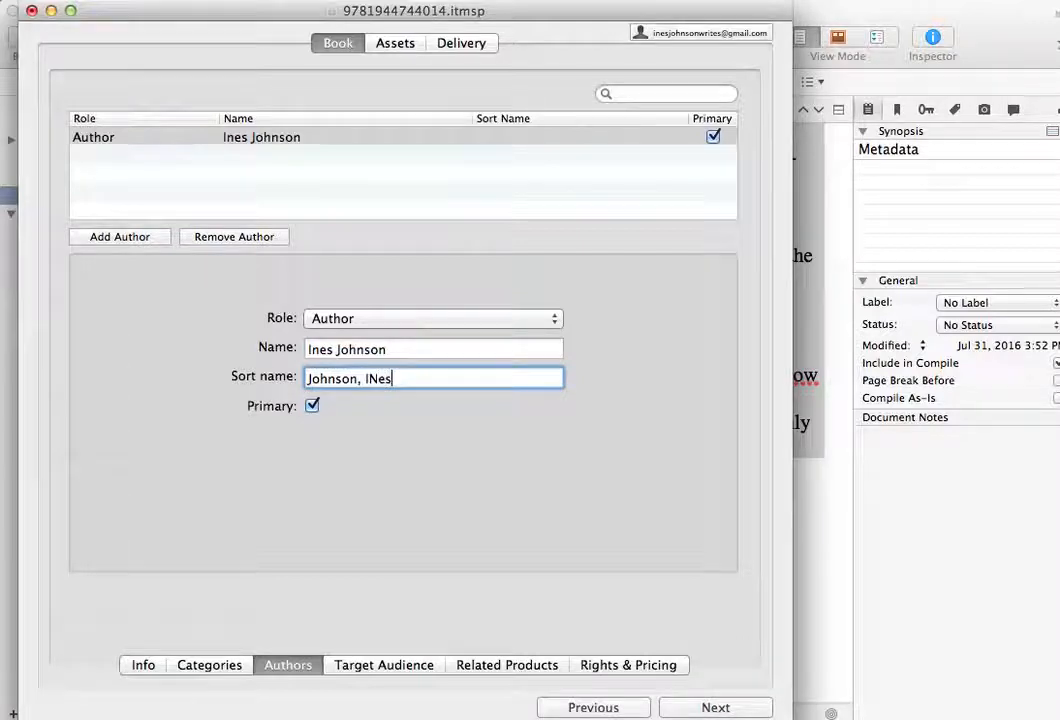
pyautogui.press('BackSpace')
pyautogui.press('BackSpace')
pyautogui.press('BackSpace')
pyautogui.press('Return')
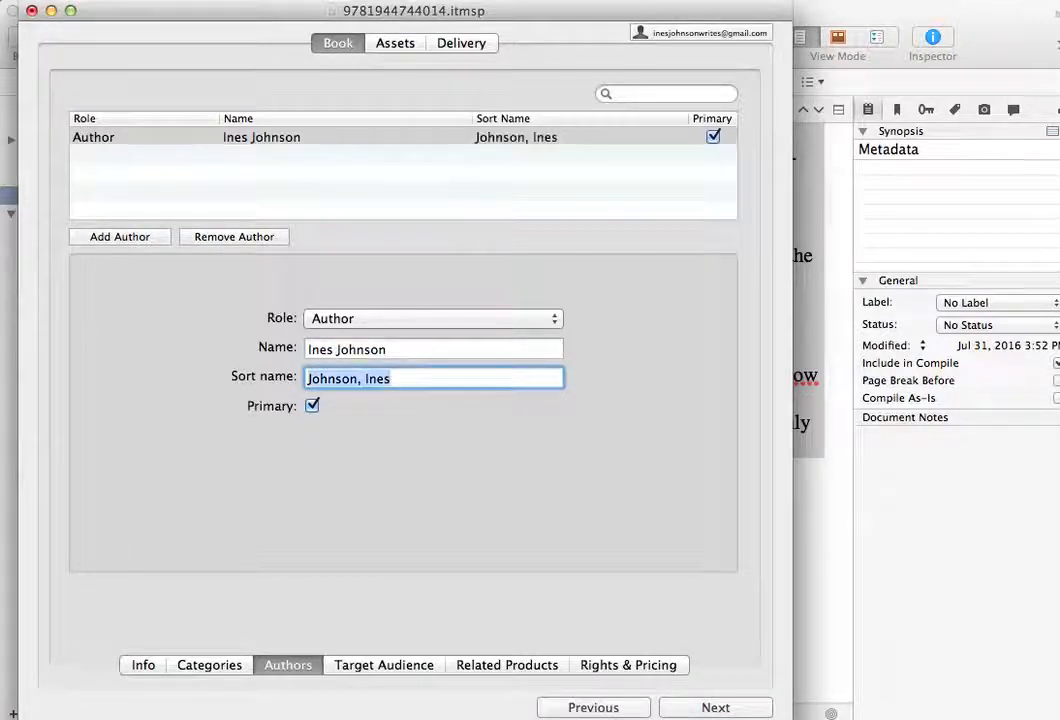
# - Add an Interest Age (In Years) target audience criterion, then remove it again
pyautogui.click(421, 668)
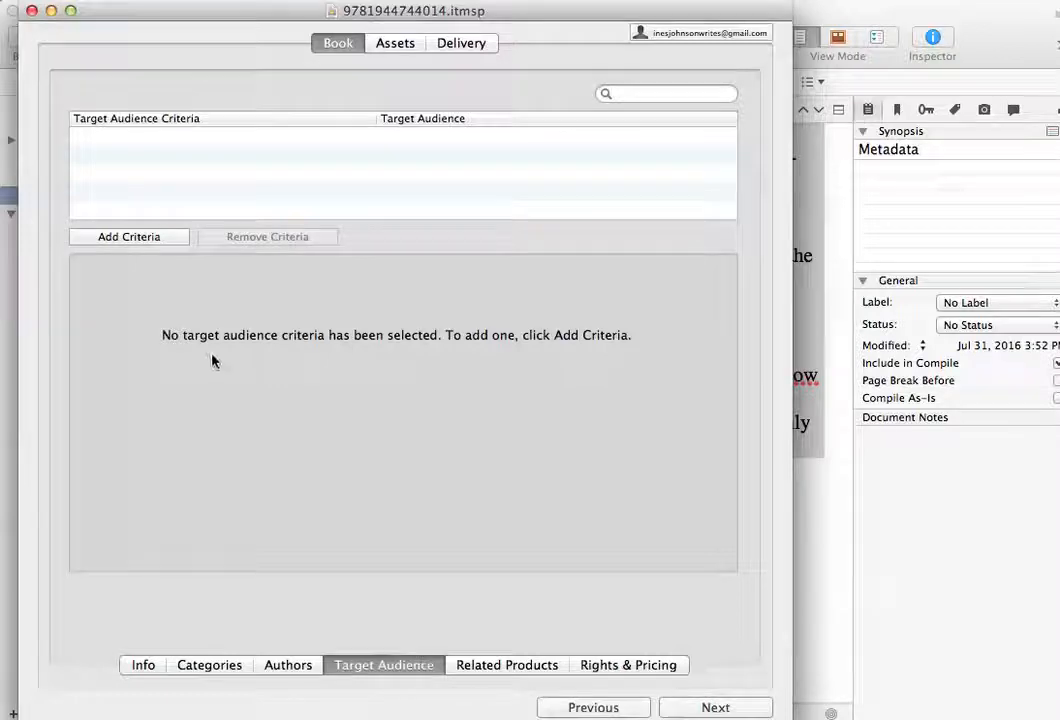
pyautogui.click(150, 240)
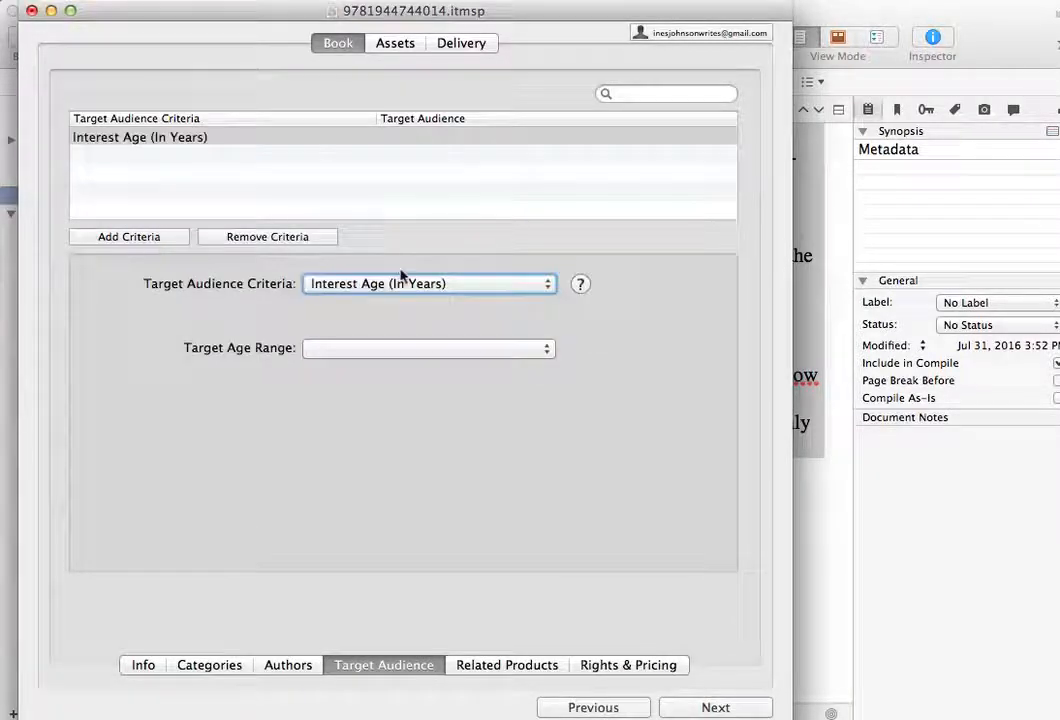
pyautogui.click(547, 283)
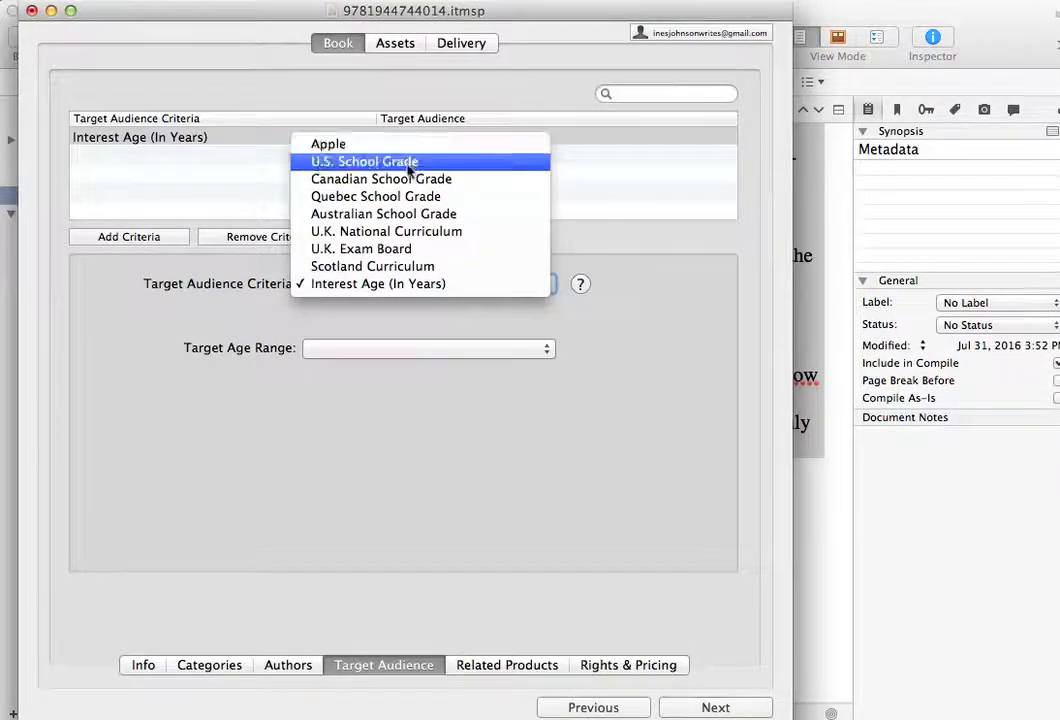
pyautogui.click(614, 429)
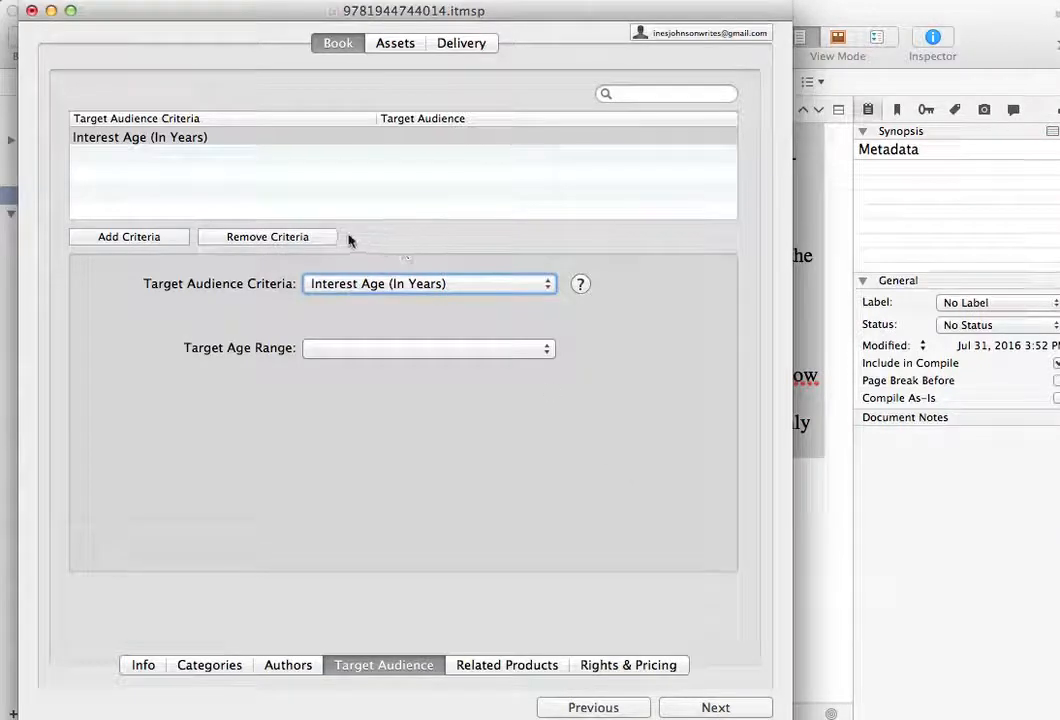
pyautogui.click(317, 236)
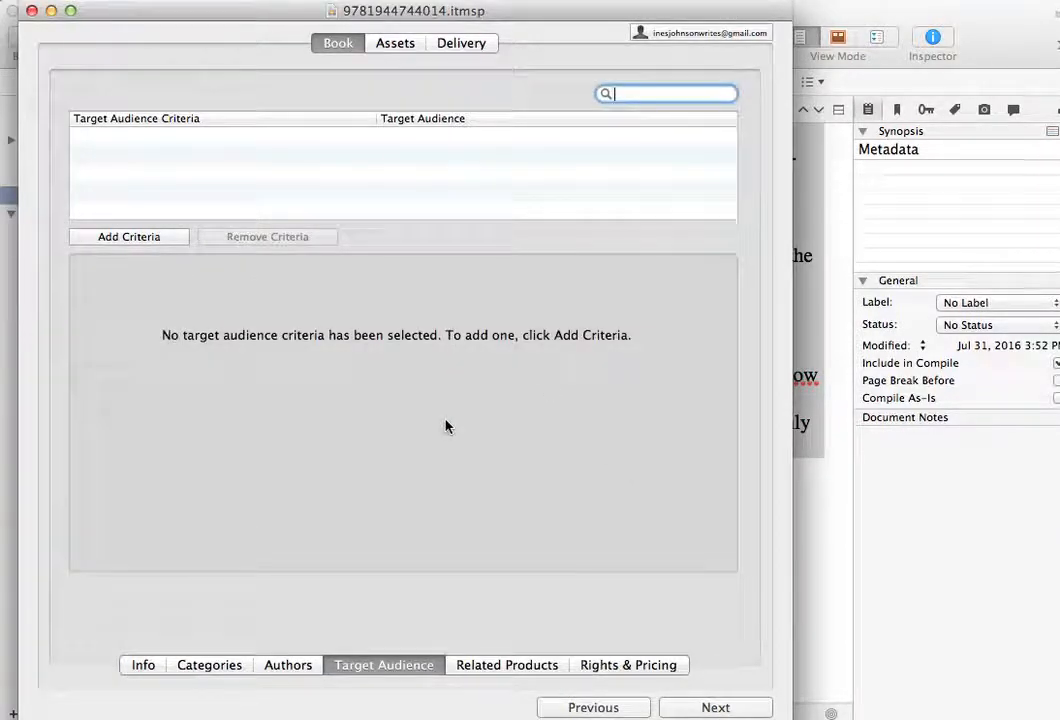
# - Set the publication type of the United States territory to New Release in the rights and pricing data
pyautogui.click(517, 669)
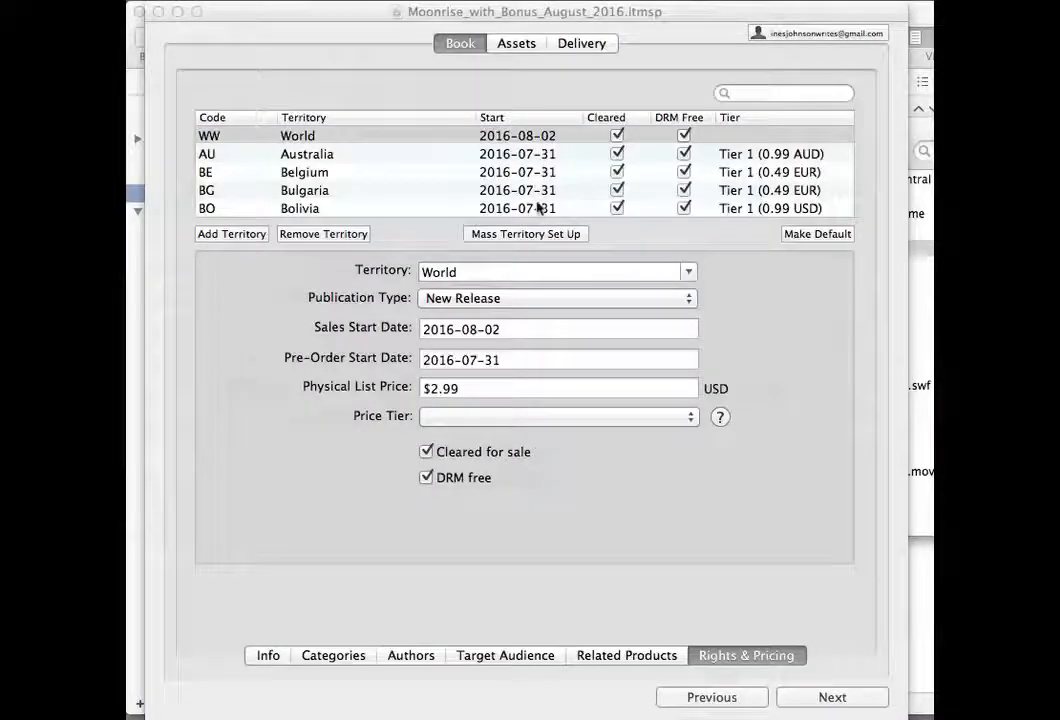
pyautogui.scroll(-15, 539, 208)
pyautogui.scroll(-8, 539, 208)
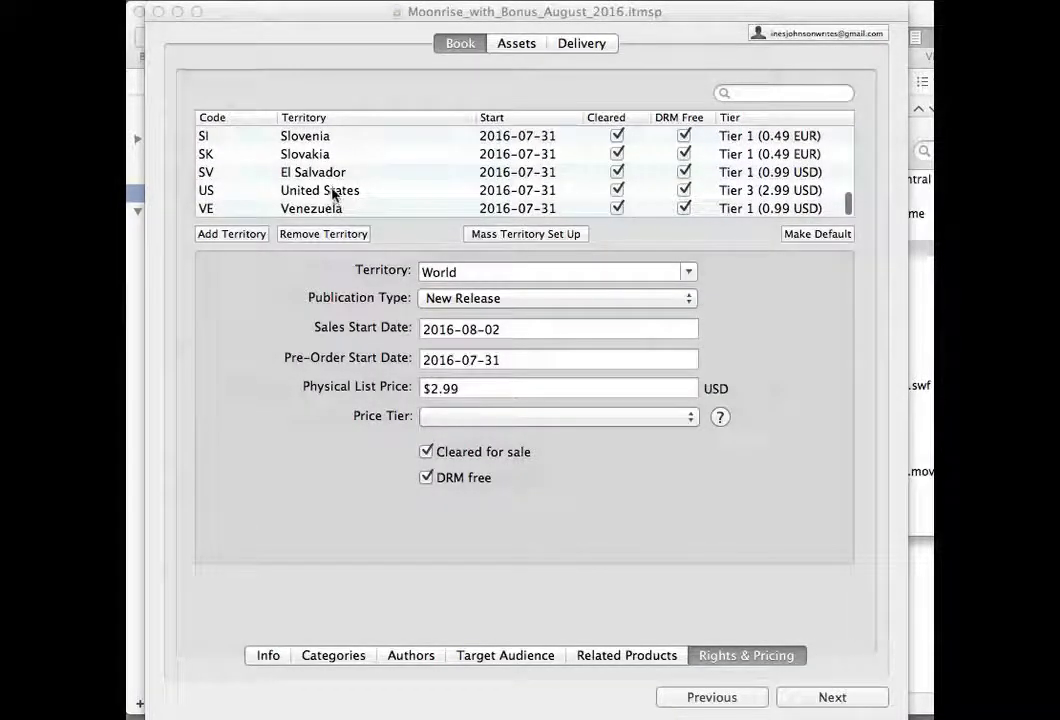
pyautogui.click(442, 218)
pyautogui.click(355, 196)
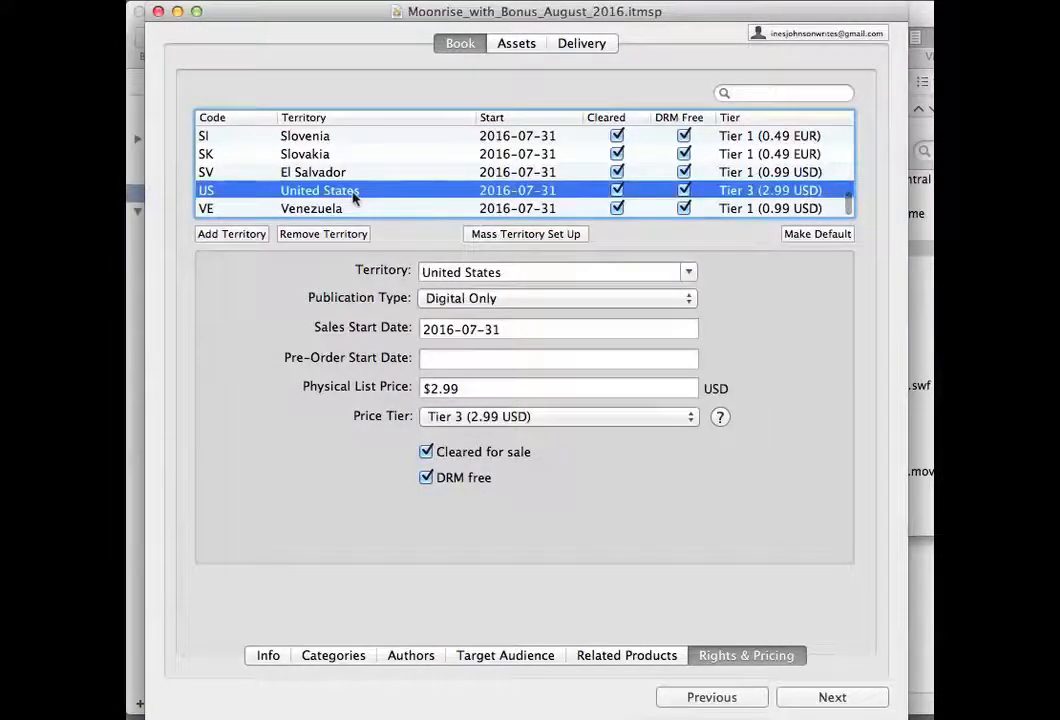
pyautogui.click(689, 299)
pyautogui.click(636, 284)
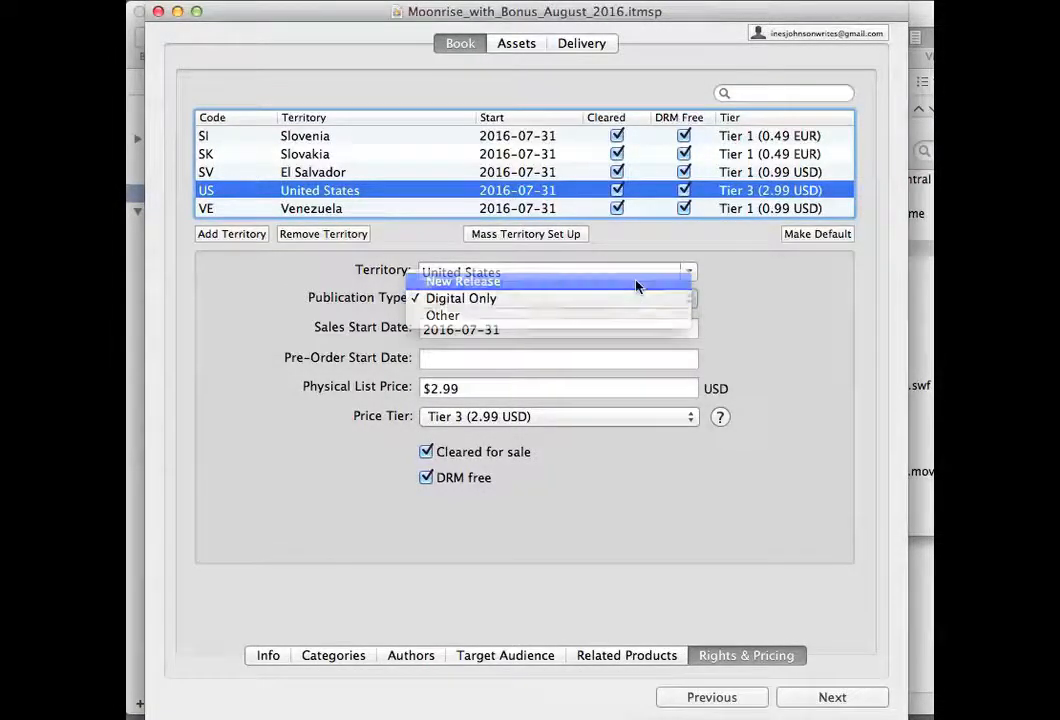
# - Set the United States sales start date to 2016-08-03
pyautogui.click(520, 330)
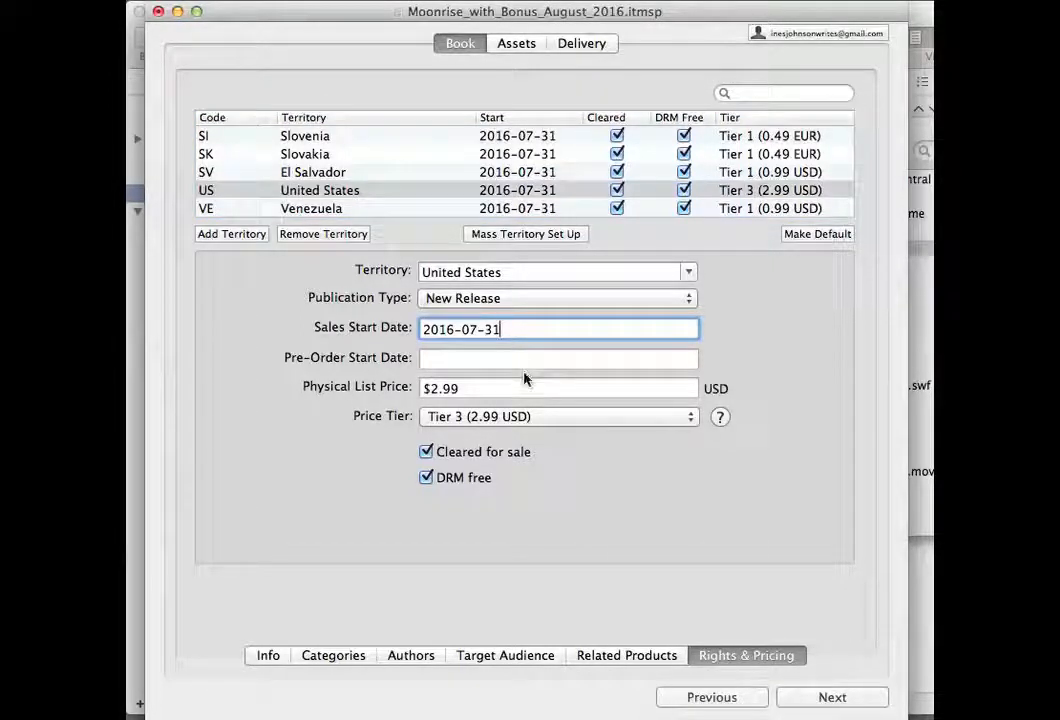
pyautogui.moveTo(511, 331); pyautogui.dragTo(337, 330)
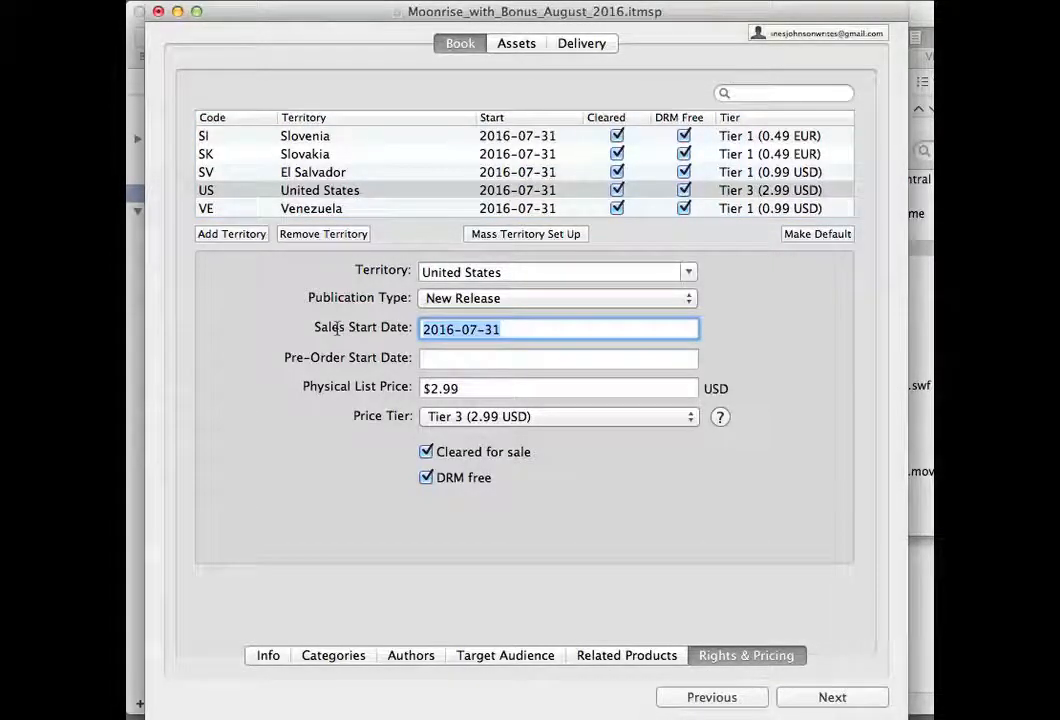
pyautogui.press('Right')
pyautogui.press('Left')
pyautogui.press('Left')
pyautogui.press('Left')
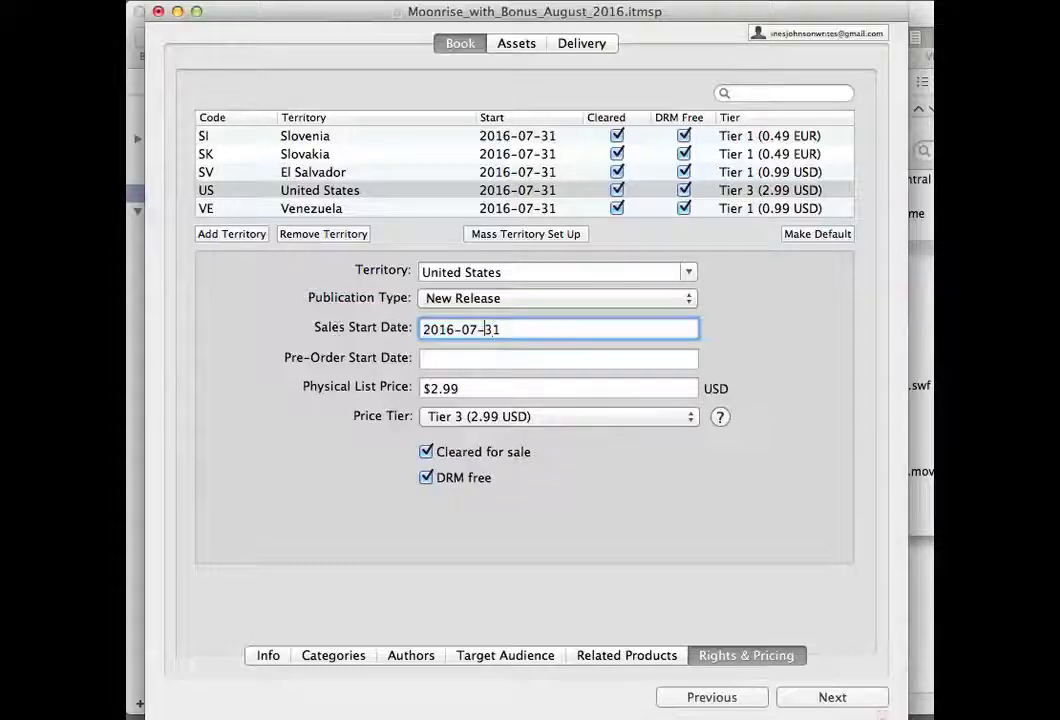
pyautogui.press('BackSpace')
pyautogui.write('8')
pyautogui.press('BackSpace')
pyautogui.press('BackSpace')
pyautogui.write('03')
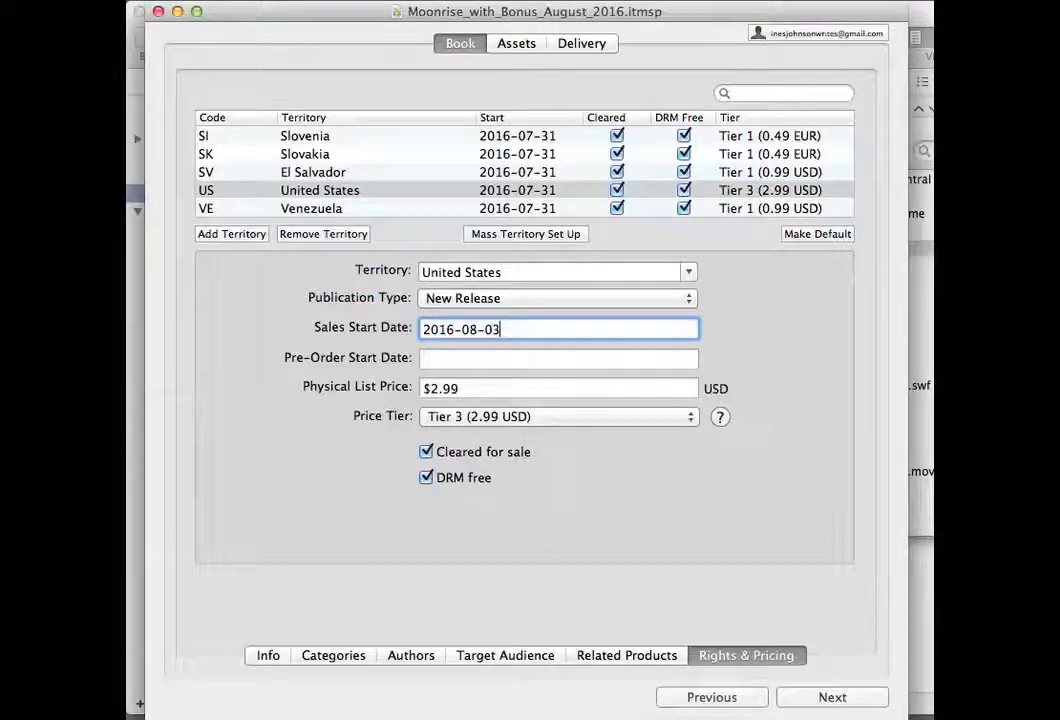
# - Set the United States pre-order start date to 2016-07-31
pyautogui.press('Tab')
pyautogui.write('2016-')
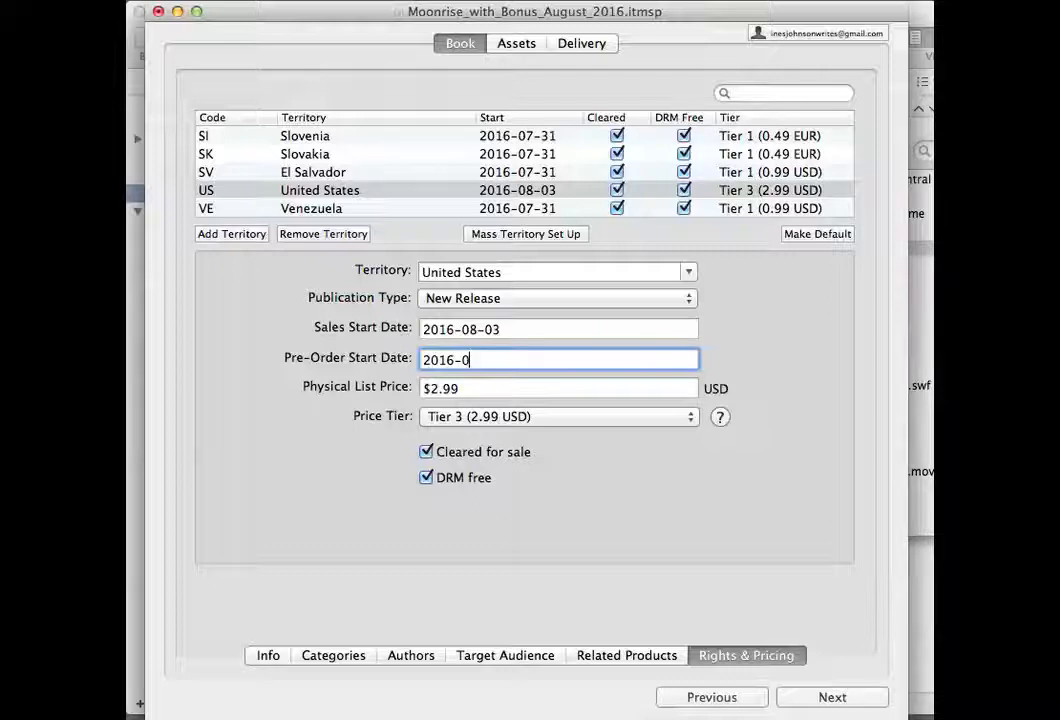
pyautogui.write('07-31')
pyautogui.press('Tab')
# - Choose Tier 3 (2.99 USD) as the price tier for the United States
pyautogui.click(692, 417)
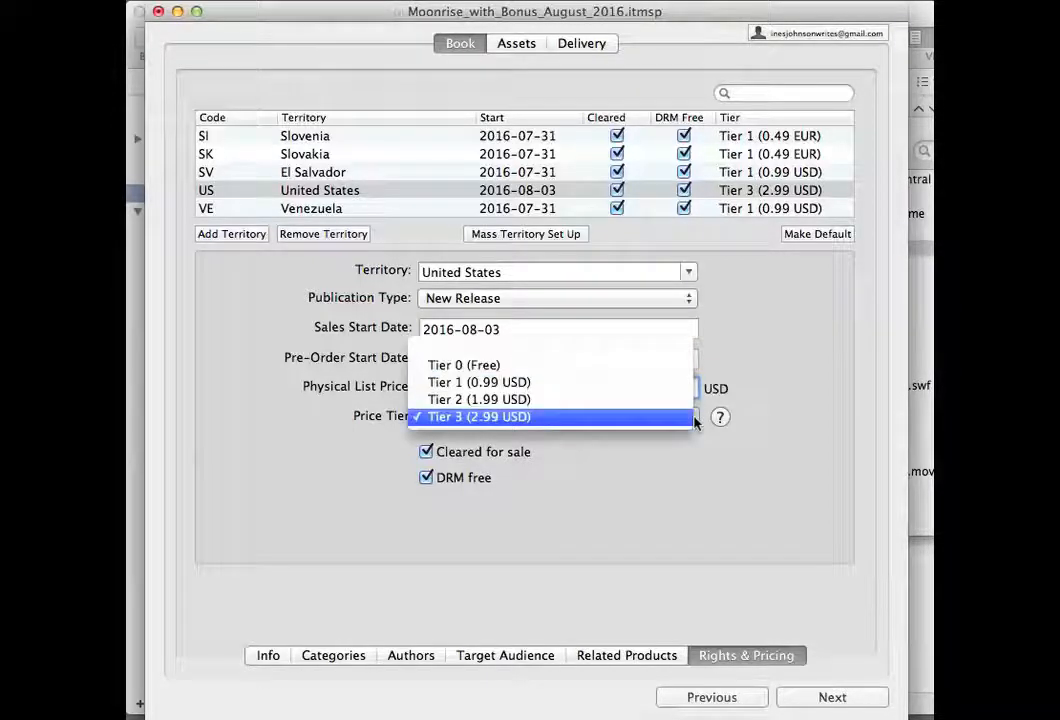
pyautogui.click(672, 496)
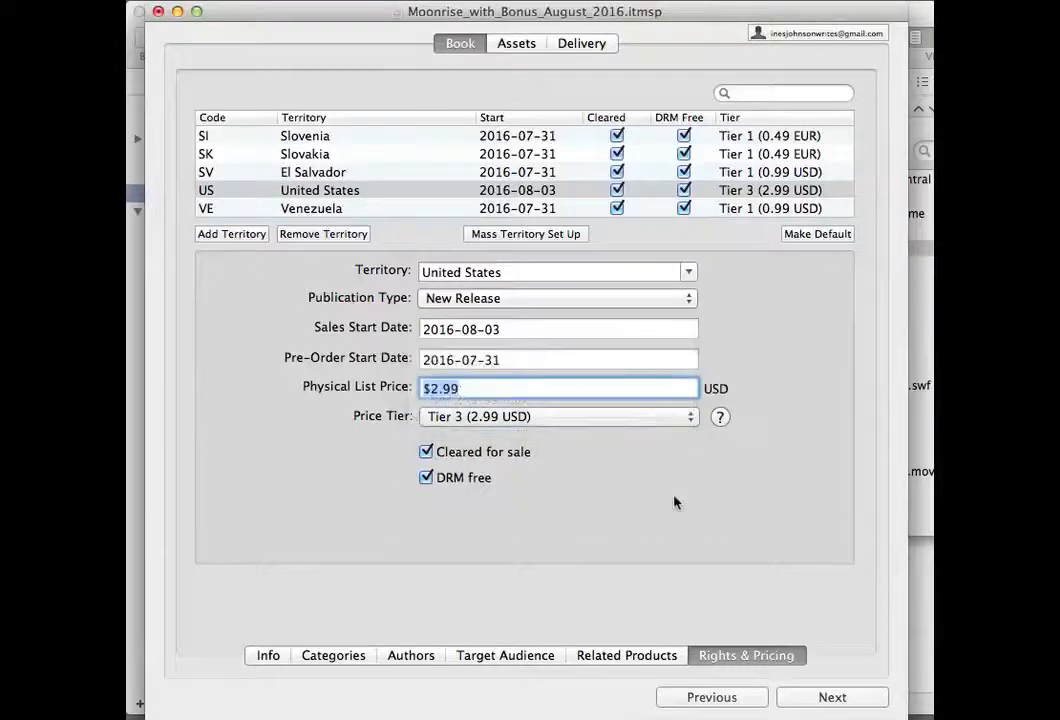
pyautogui.click(691, 418)
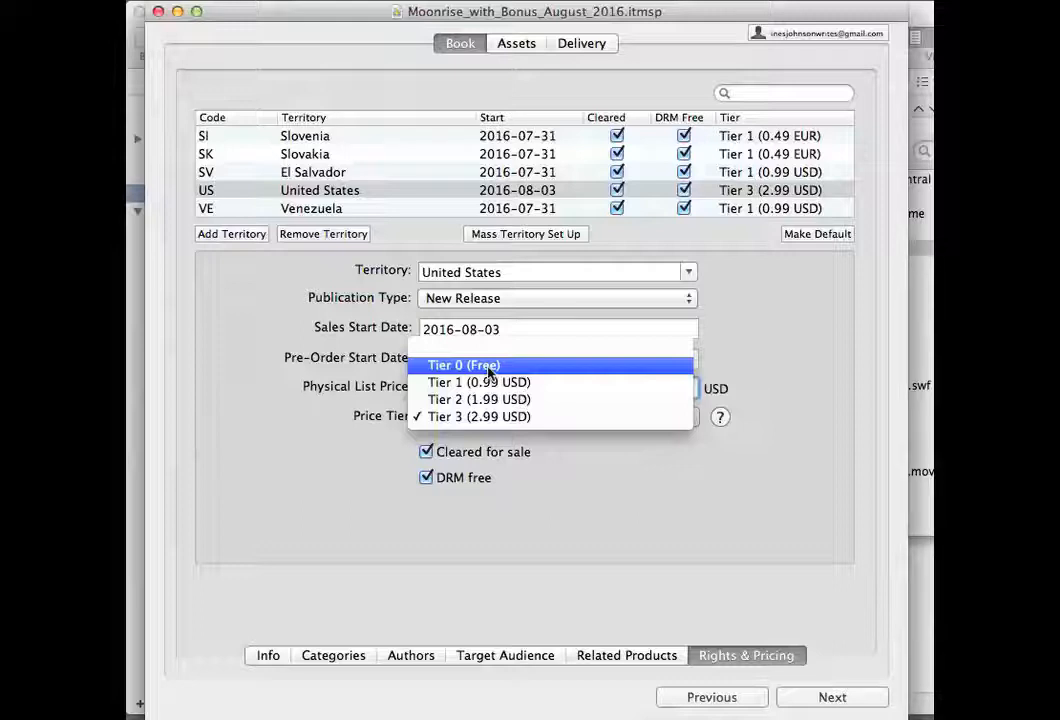
pyautogui.click(530, 417)
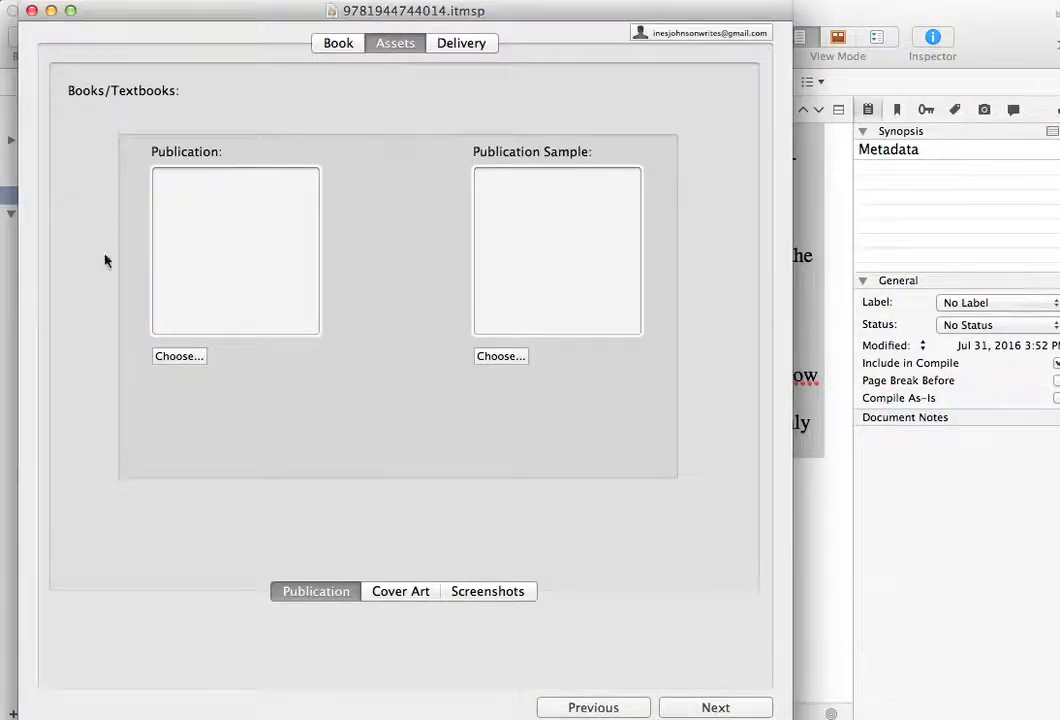
# - Add the Moonrise with Bonus August 2016 EPUB from Desktop's Moon Kind/Moonrise/Publishing Platforms folder as the publication file
pyautogui.click(190, 364)
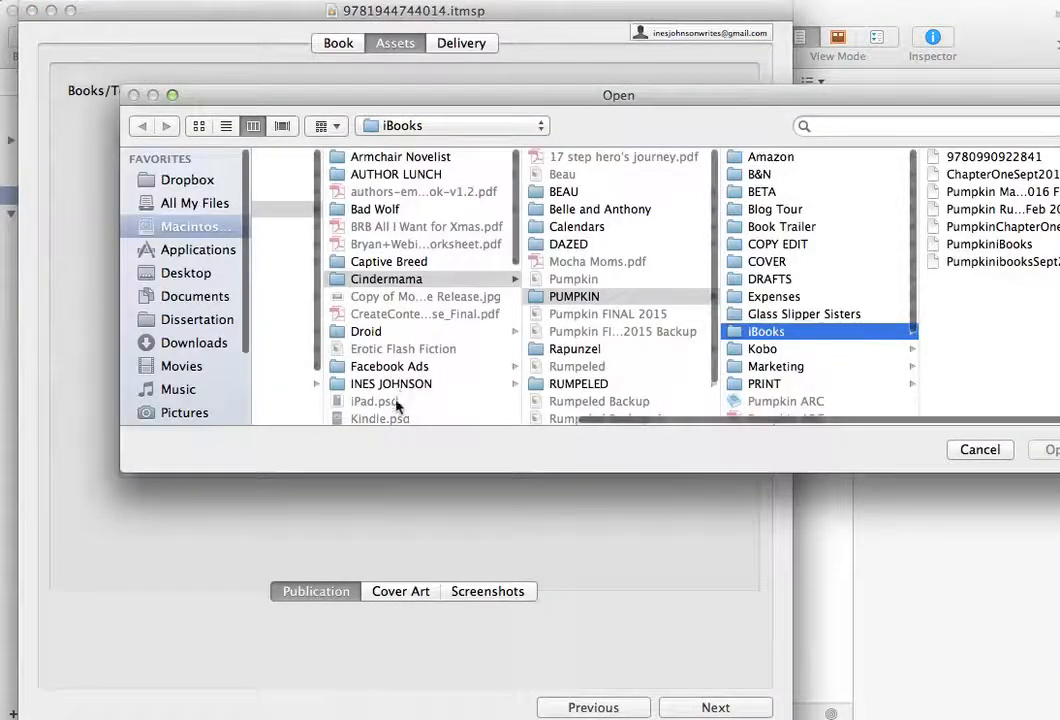
pyautogui.hscroll(-5, 318, 205)
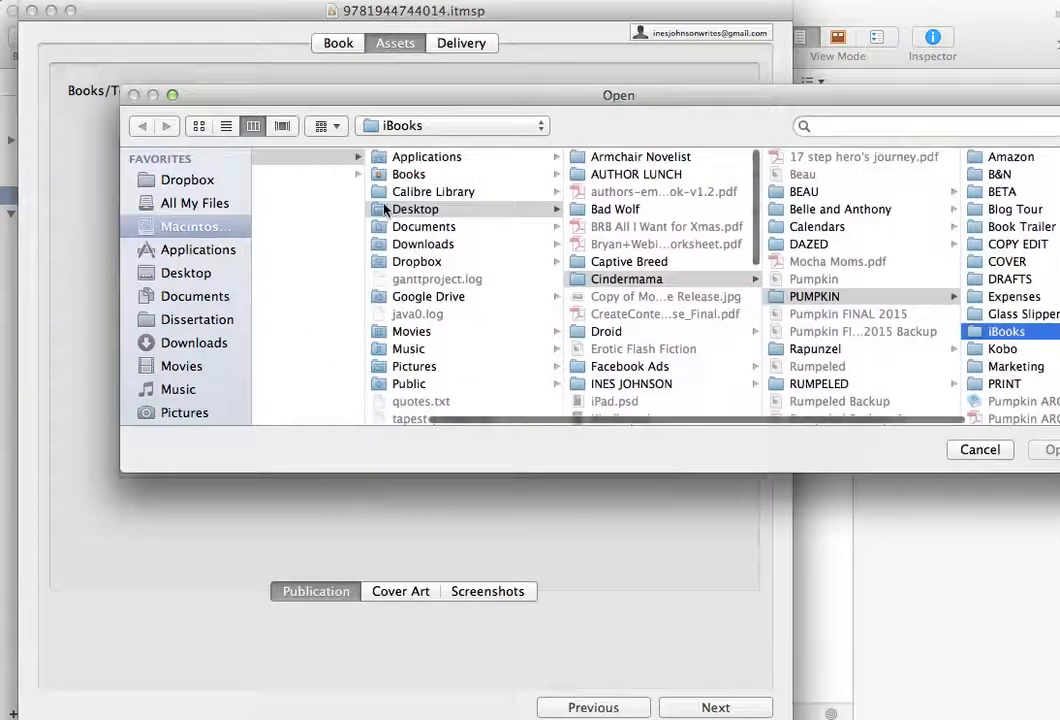
pyautogui.hscroll(5, 614, 282)
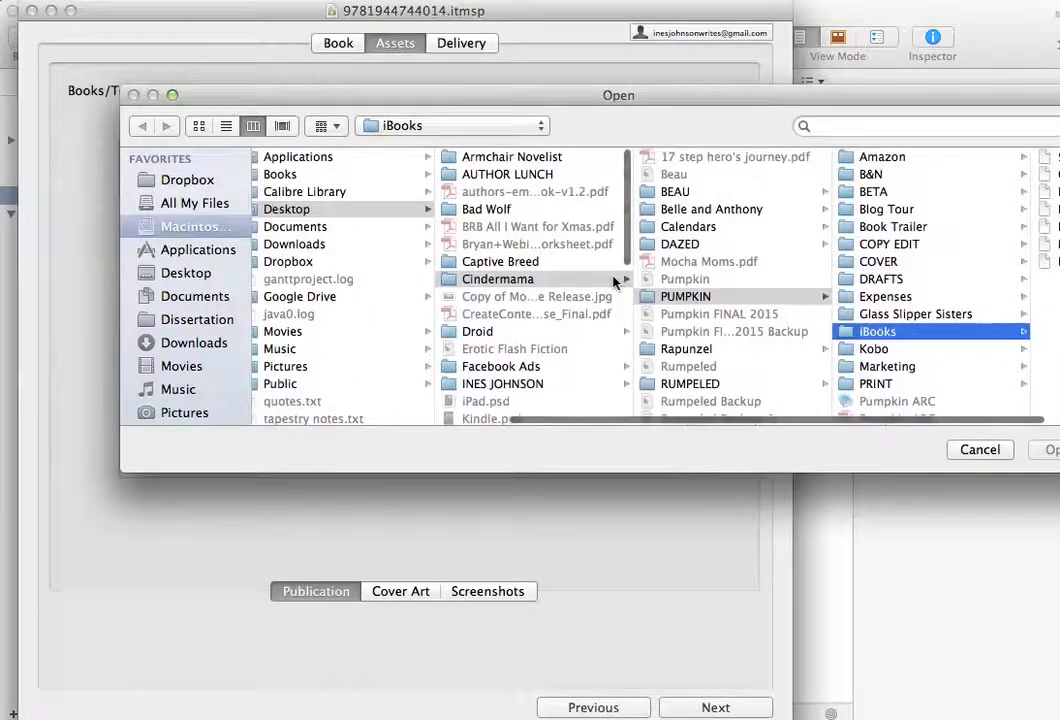
pyautogui.scroll(-8, 542, 338)
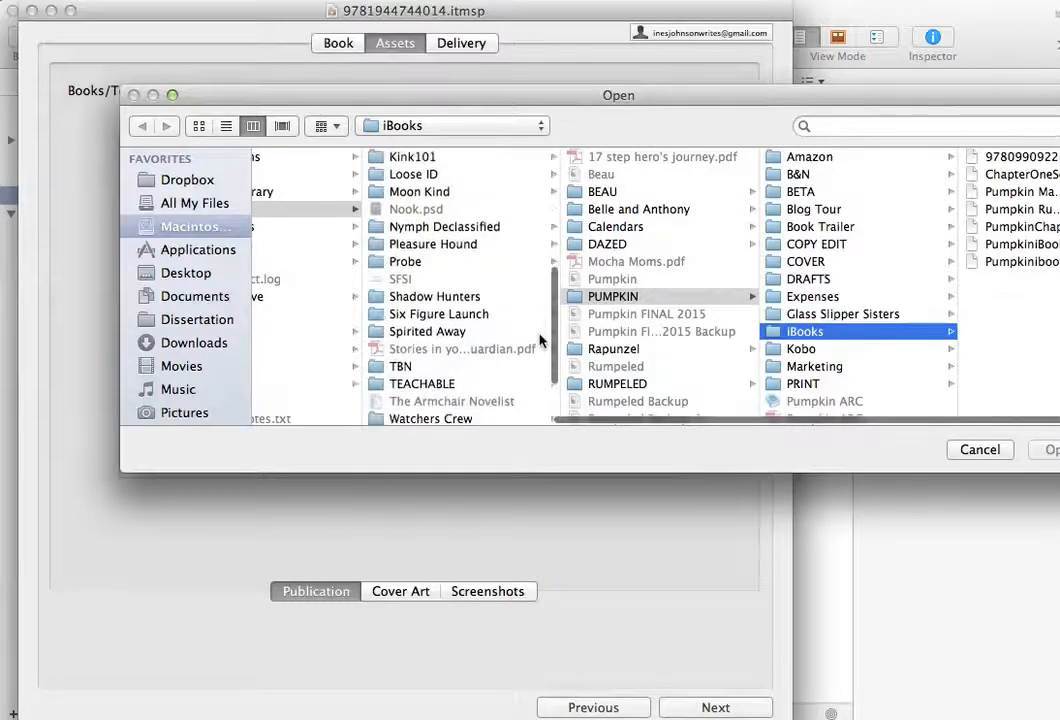
pyautogui.scroll(2, 460, 215)
pyautogui.click(445, 228)
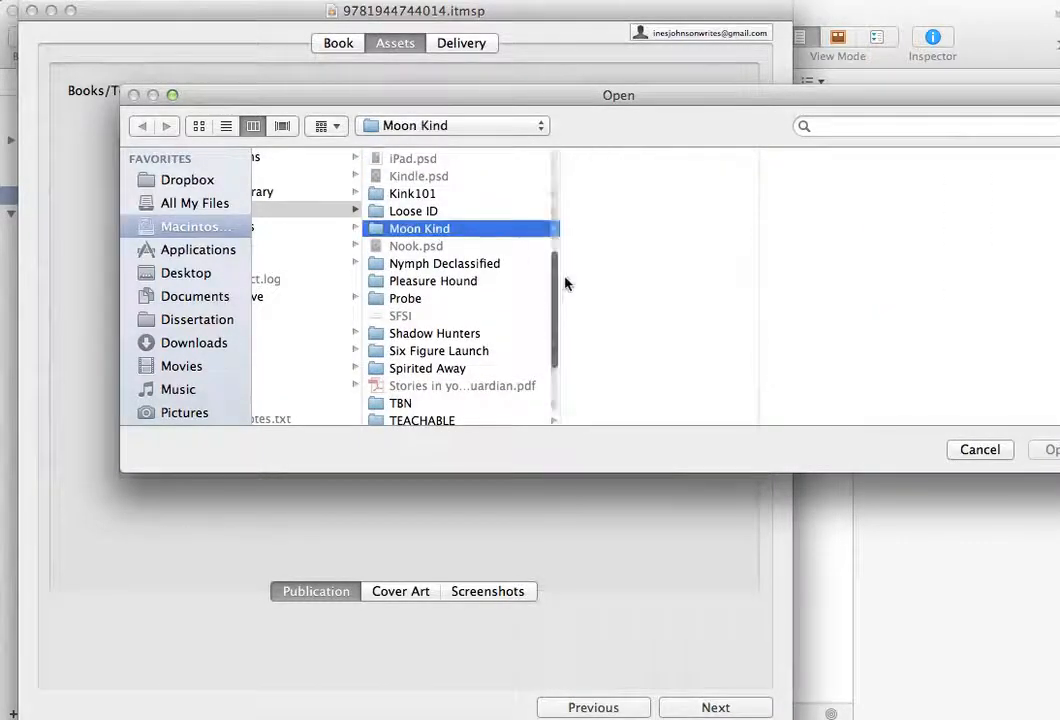
pyautogui.click(628, 294)
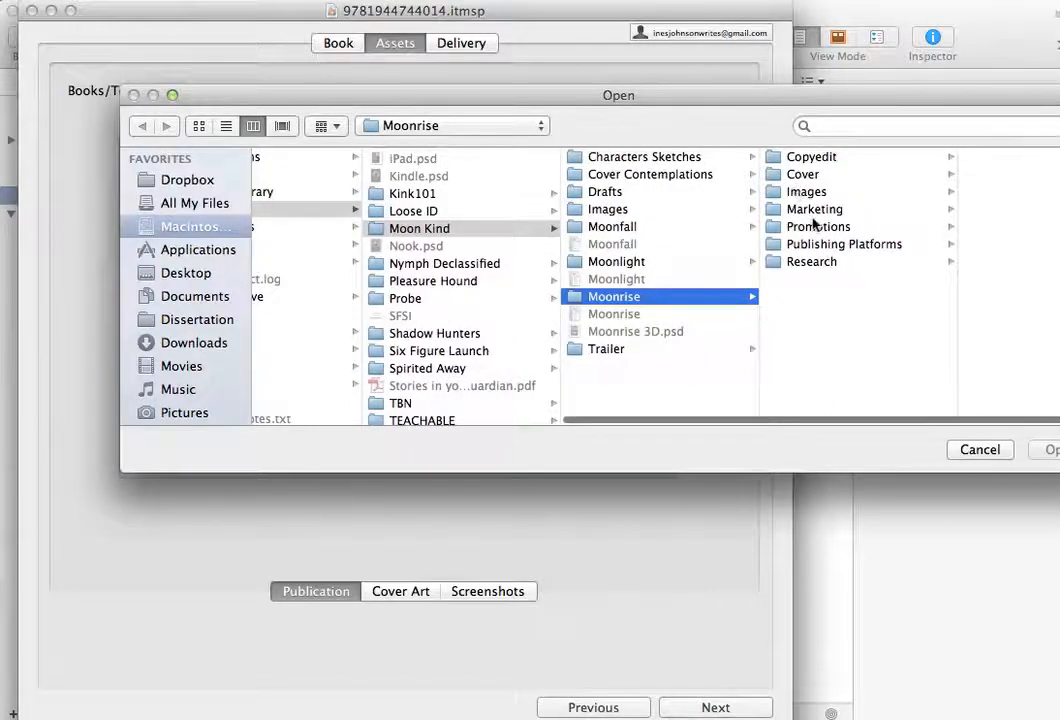
pyautogui.click(823, 249)
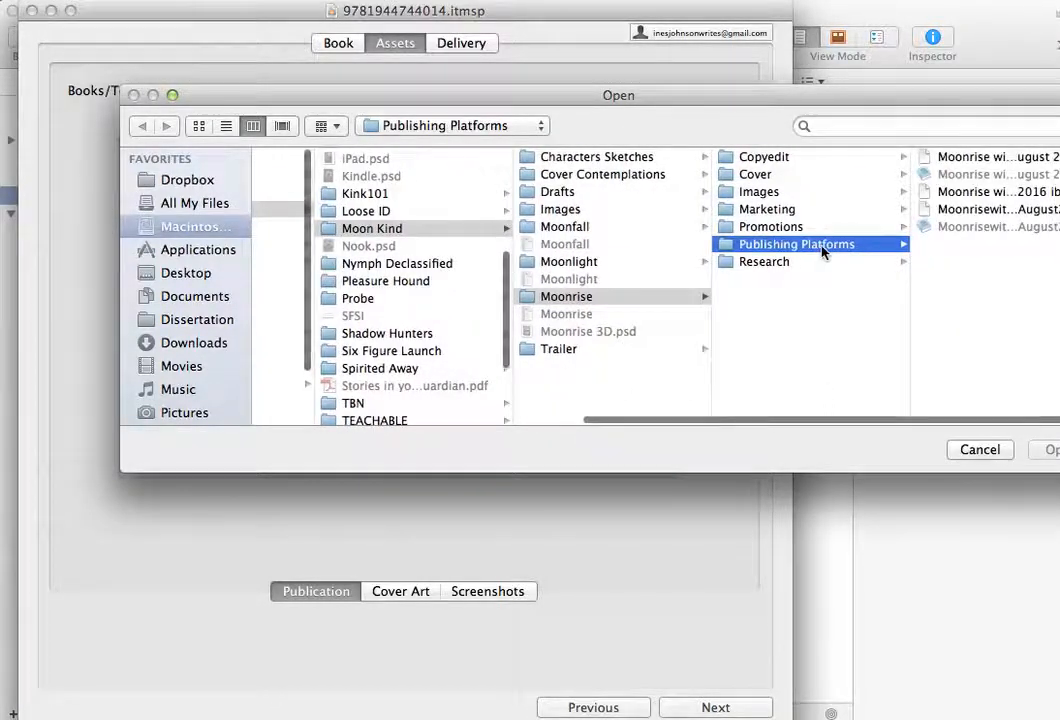
pyautogui.click(970, 160)
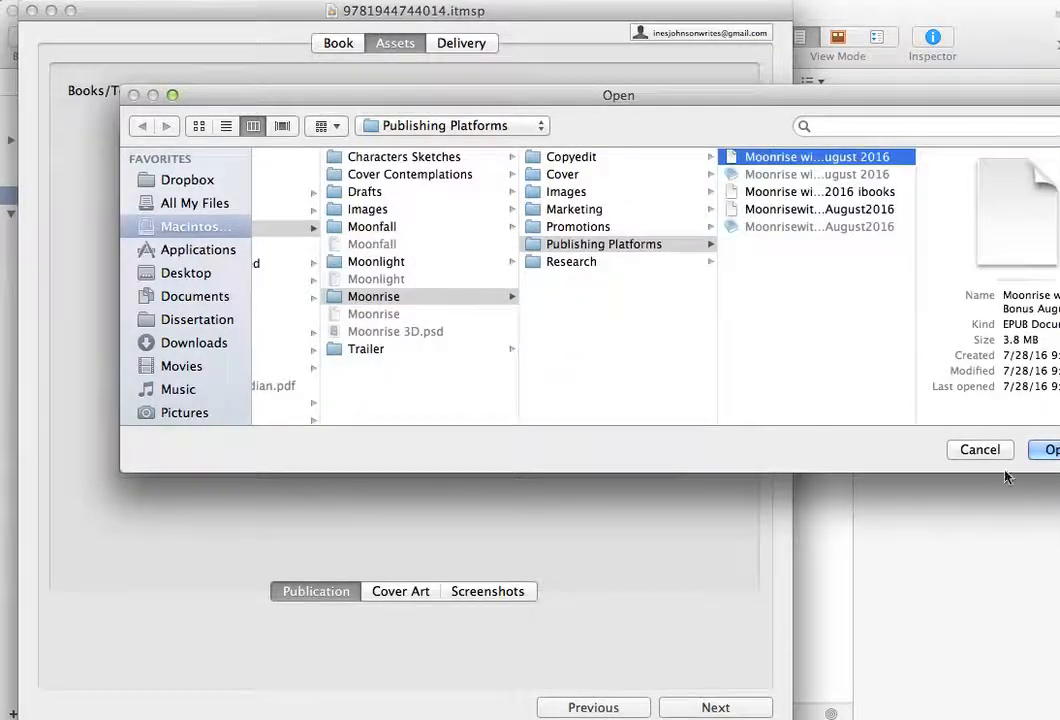
pyautogui.click(1047, 451)
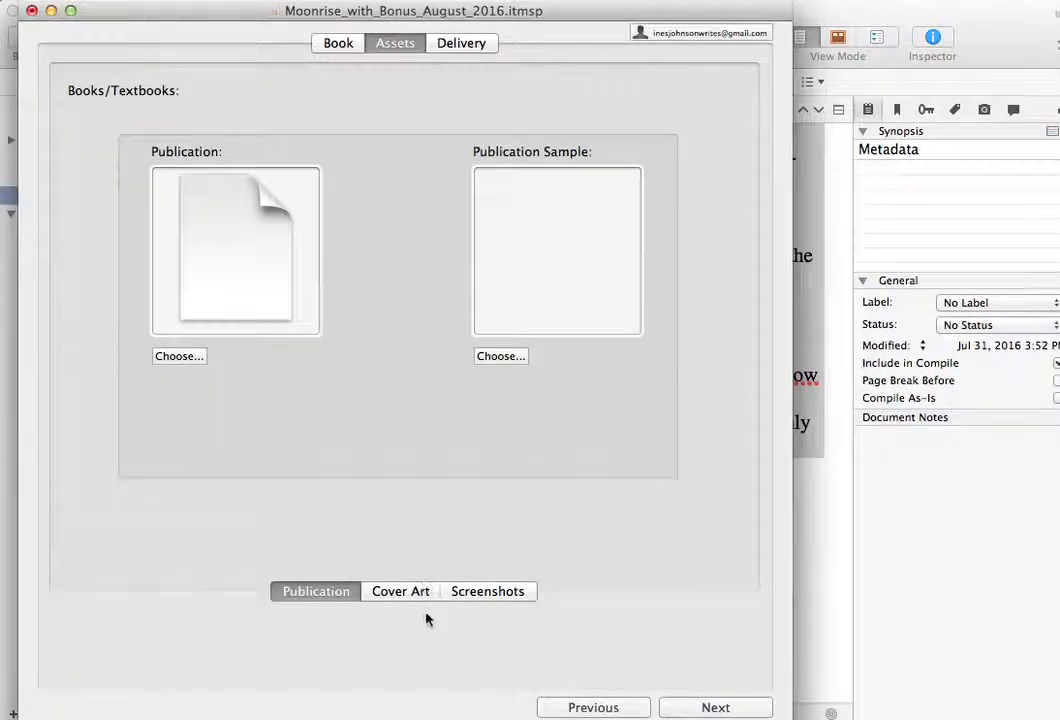
# - Add the Moonrise cover image from the Moonrise project's Cover folder as the book's cover art
pyautogui.click(401, 590)
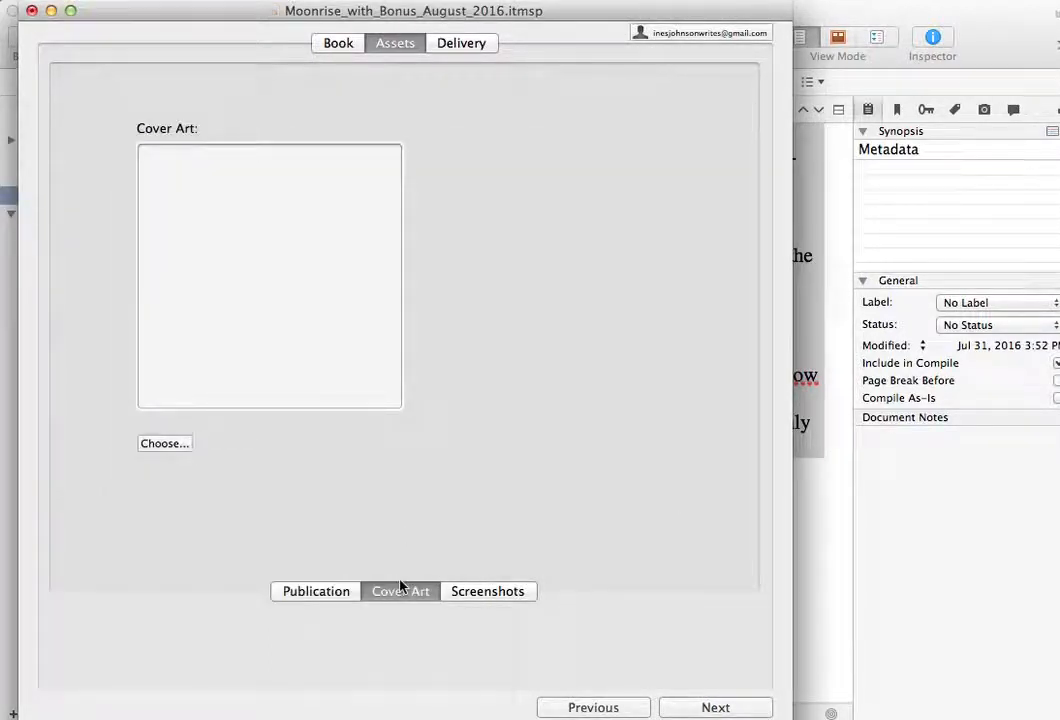
pyautogui.click(164, 446)
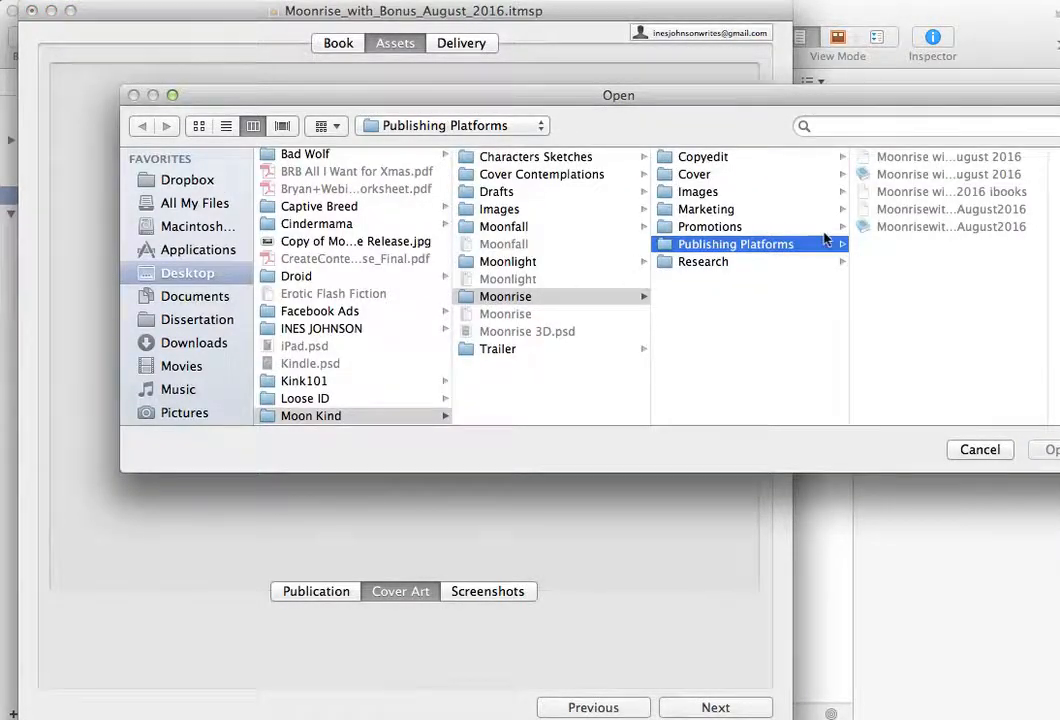
pyautogui.click(697, 175)
pyautogui.click(912, 209)
pyautogui.click(1043, 450)
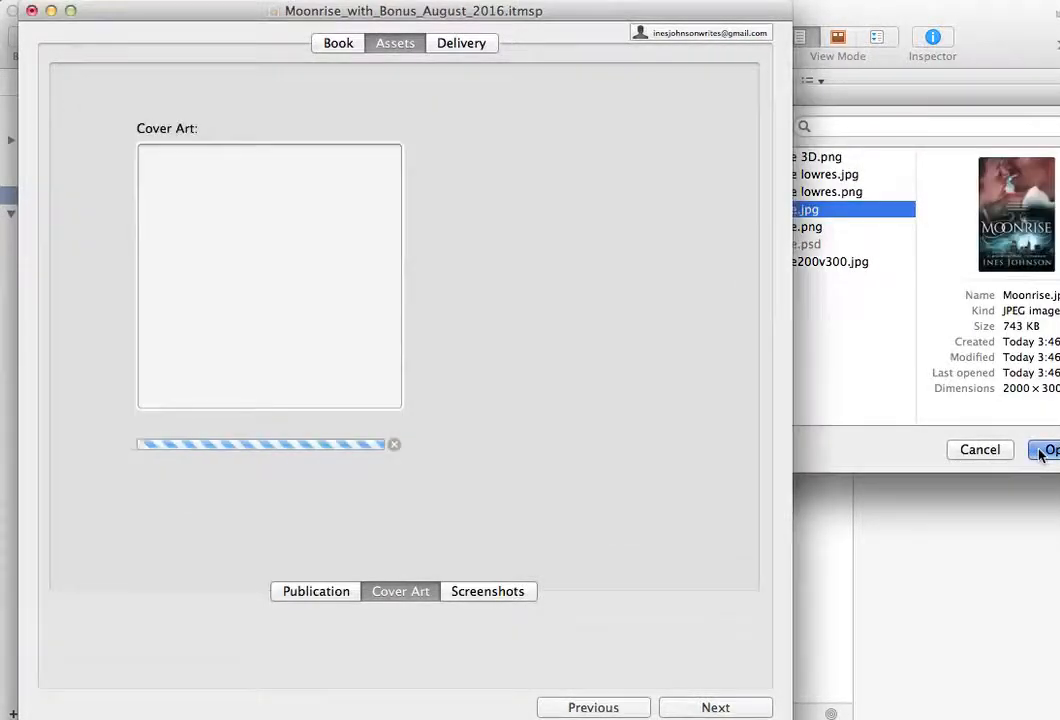
# - Skip adding screenshots, proceed to package validation, and deliver the package to the iTunes Store
pyautogui.click(497, 592)
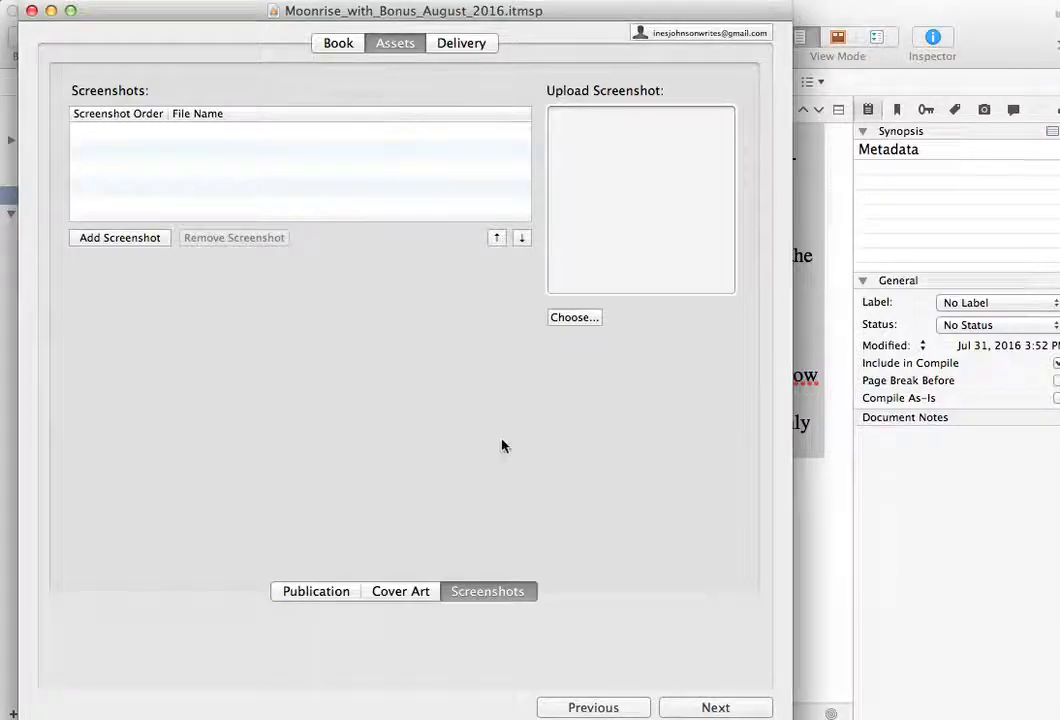
pyautogui.click(716, 707)
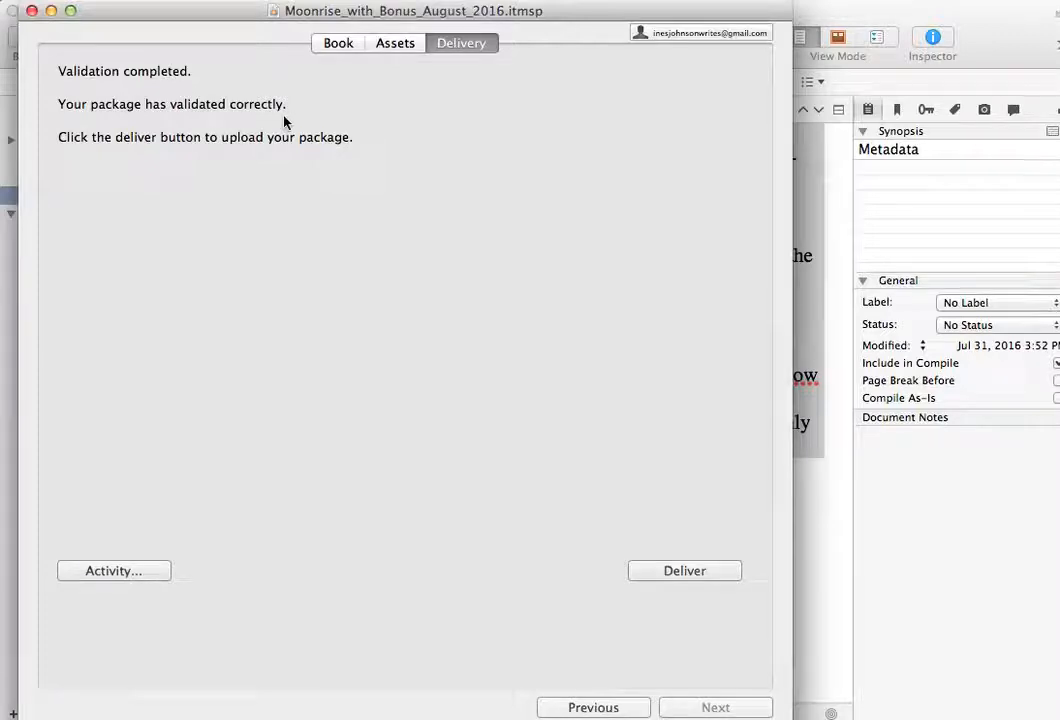
pyautogui.click(710, 572)
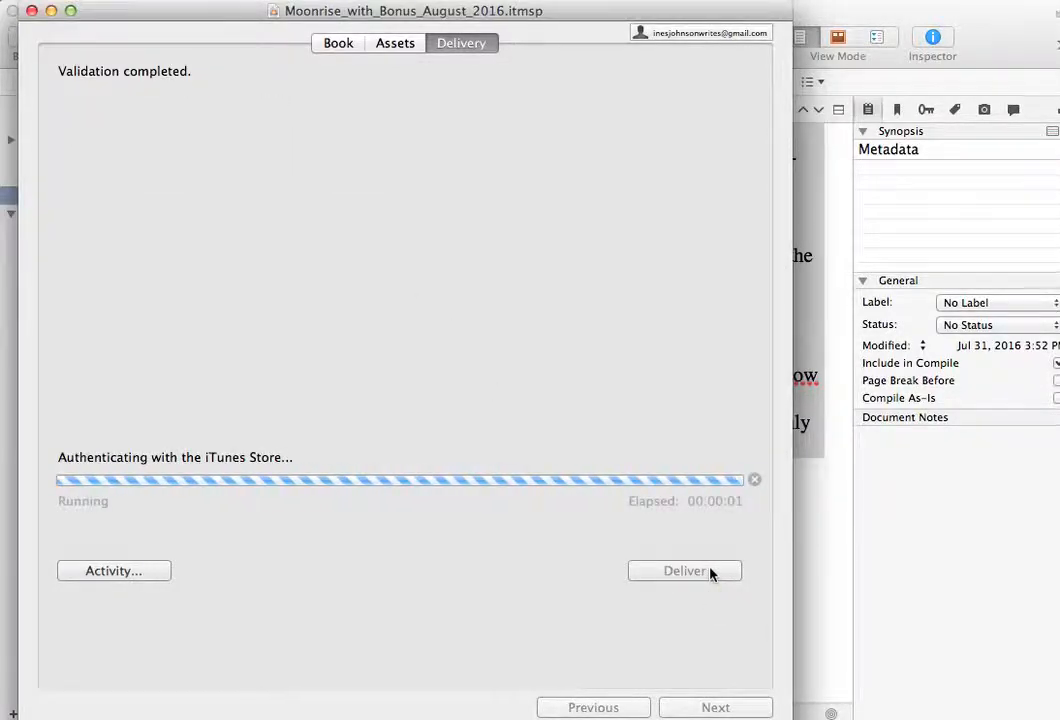